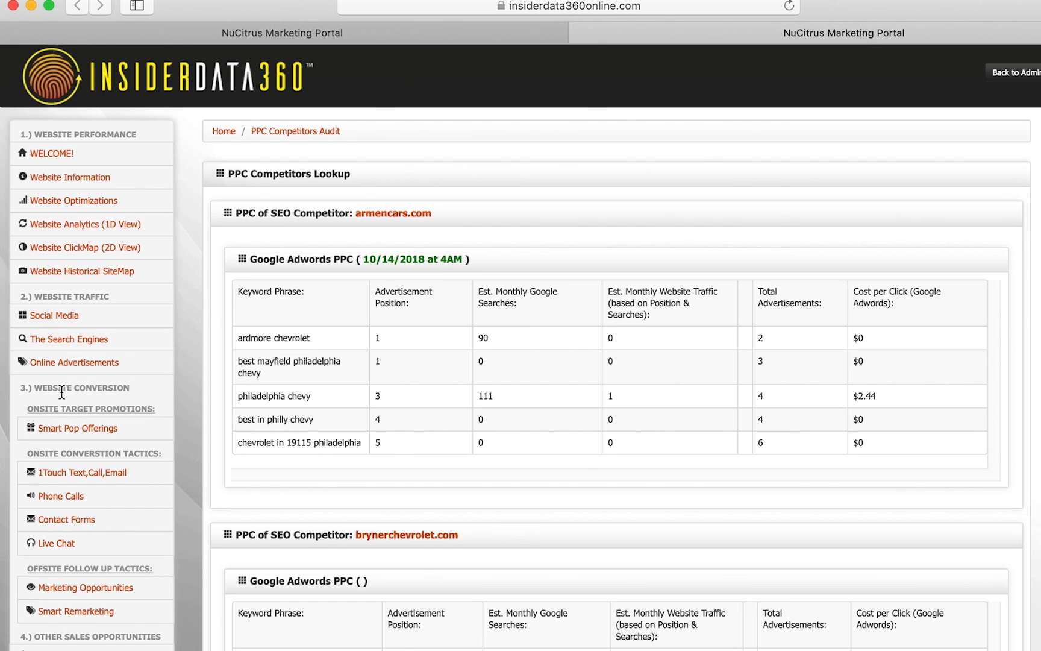
- Open the Smart Pop Offerings page from the website conversion section
{"action": "left_click_drag", "start_coordinate": [27, 134], "coordinate": [139, 272]}
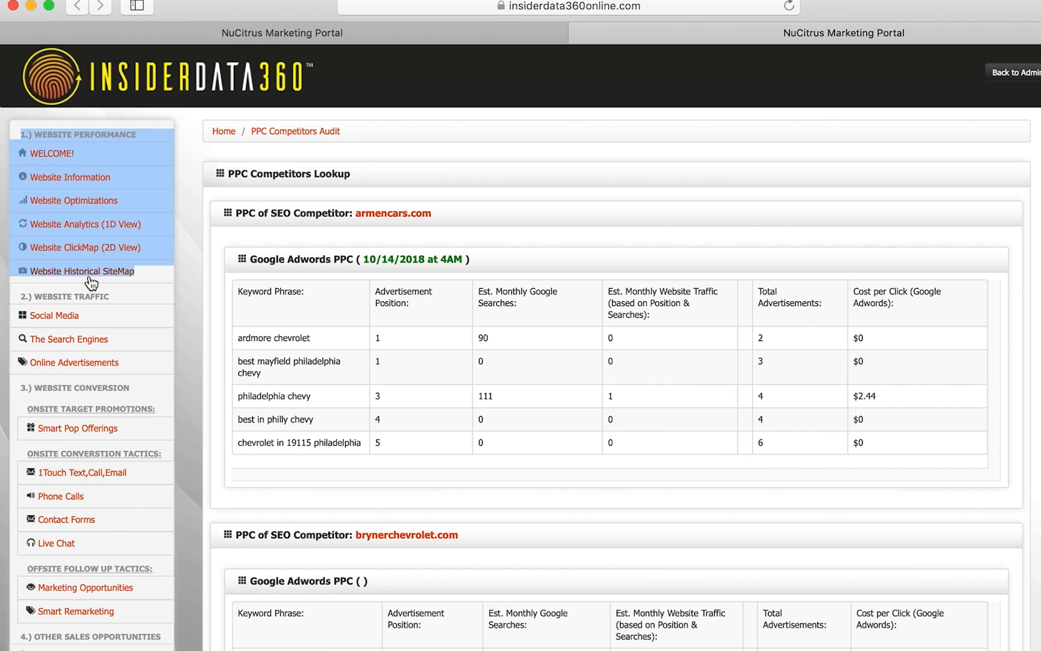
{"action": "left_click", "coordinate": [97, 132]}
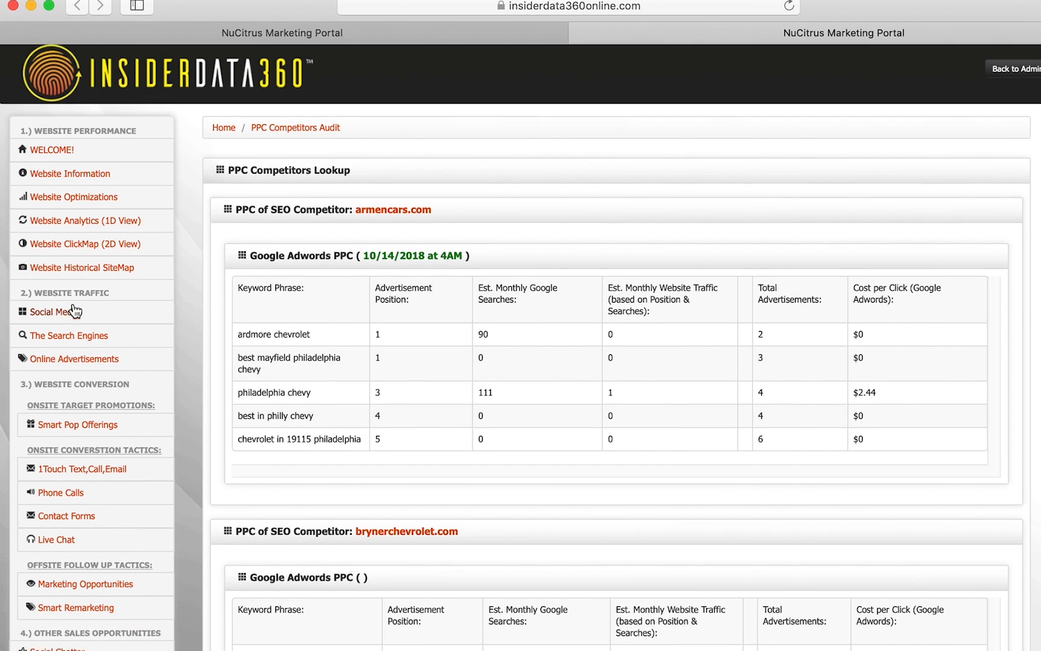
{"action": "scroll", "coordinate": [73, 301], "scroll_direction": "down", "scroll_amount": 3}
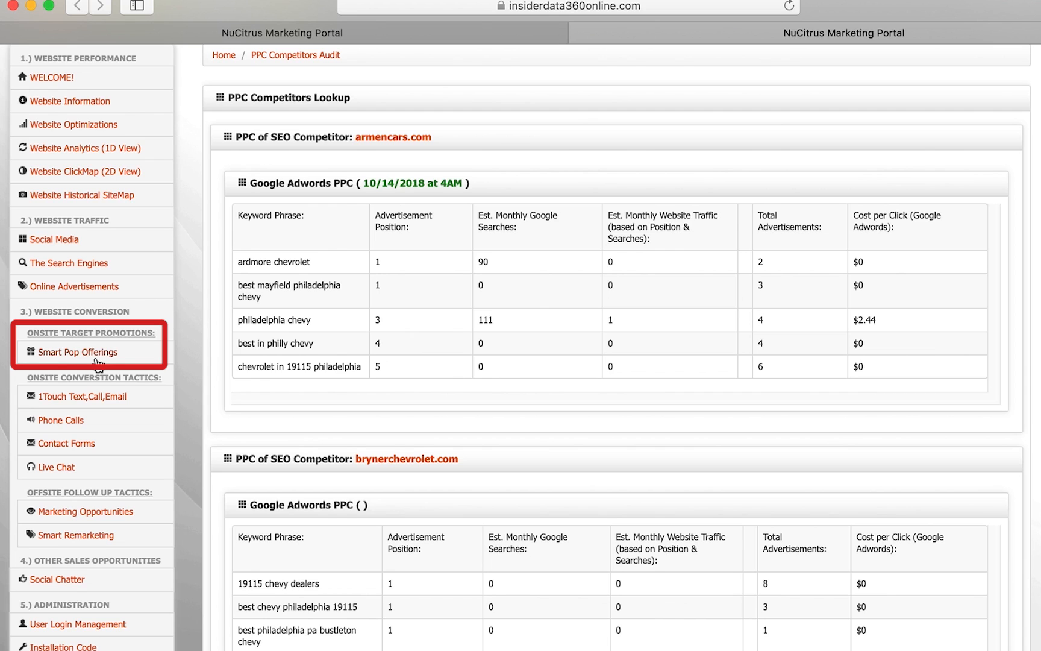
{"action": "left_click", "coordinate": [96, 360]}
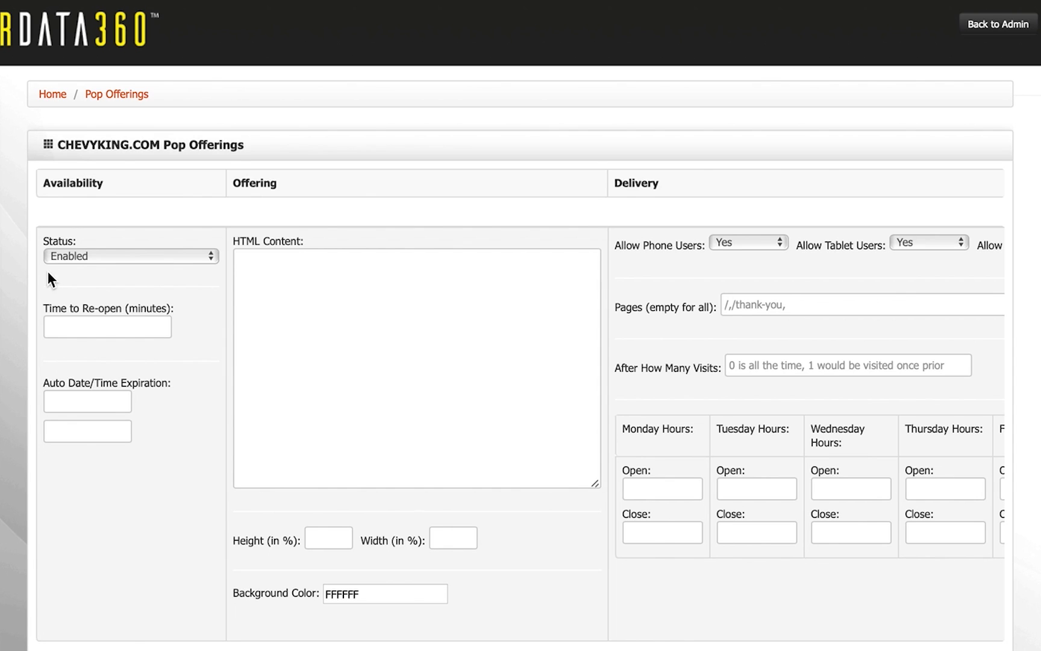
- Set the pop offering's time to re-open to 0 minutes
{"action": "left_click", "coordinate": [92, 327]}
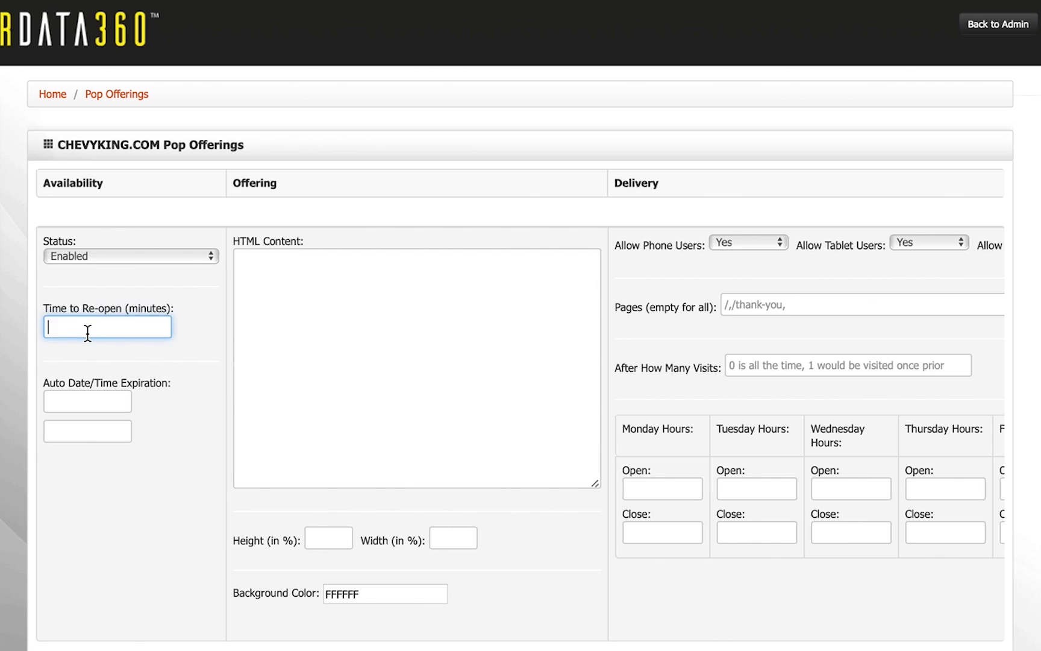
{"action": "type", "text": "0"}
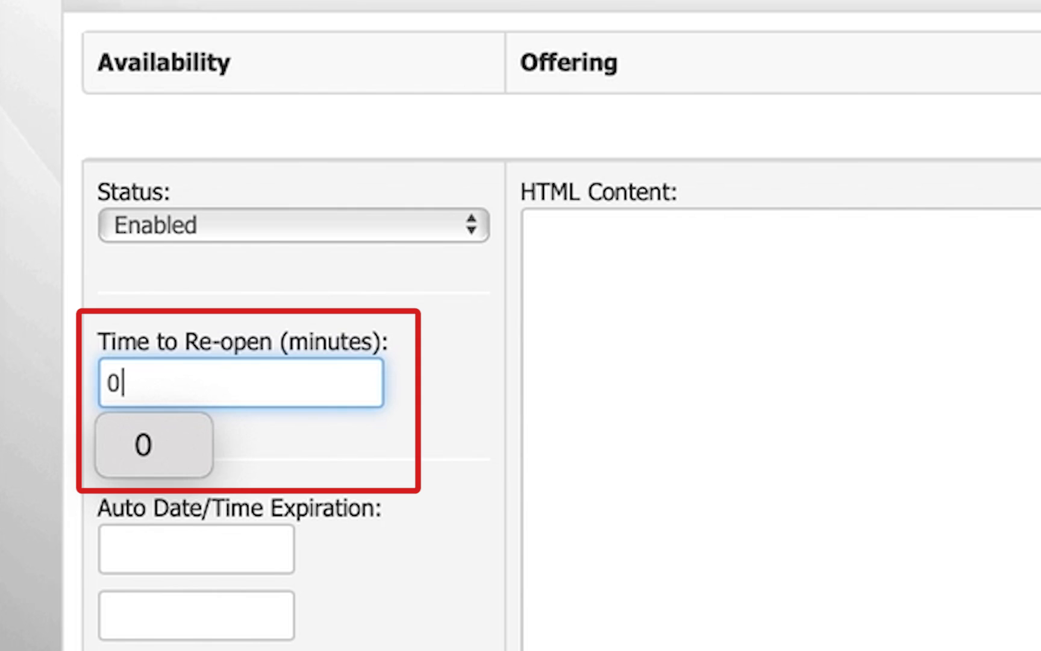
{"action": "left_click", "coordinate": [473, 410]}
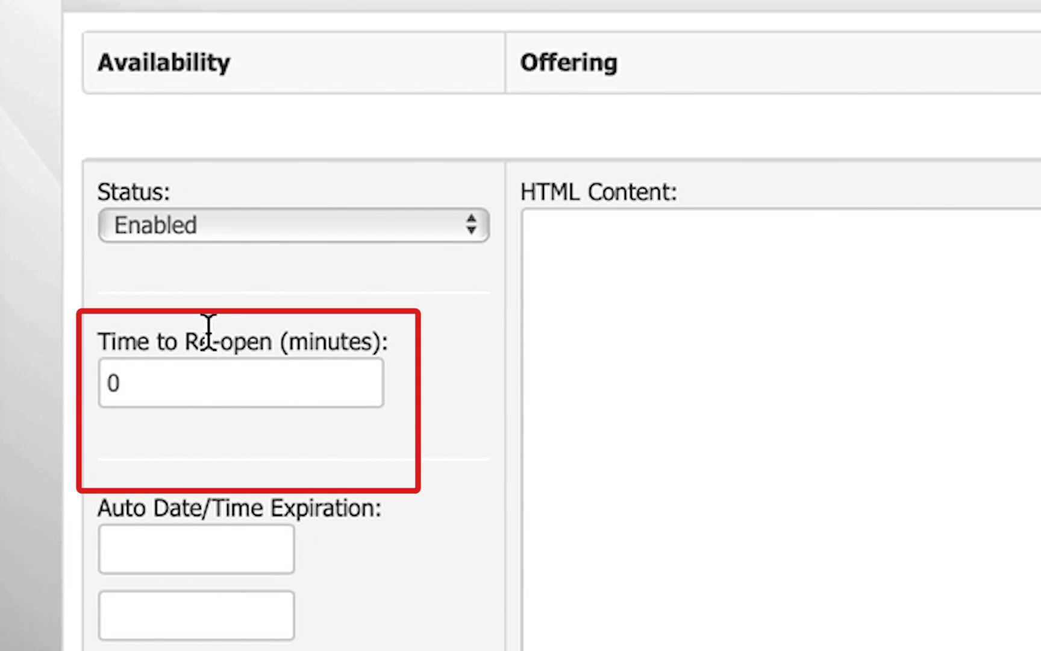
- Change the pop offering's time to re-open to 60 minutes
{"action": "left_click", "coordinate": [197, 379]}
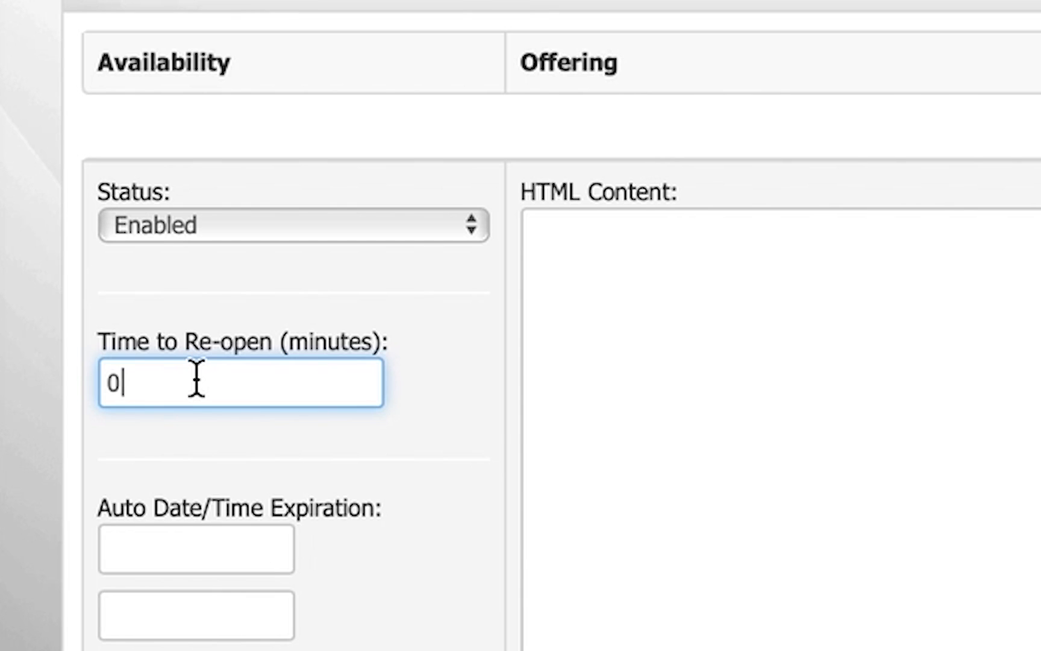
{"action": "left_click_drag", "start_coordinate": [198, 377], "coordinate": [5, 381]}
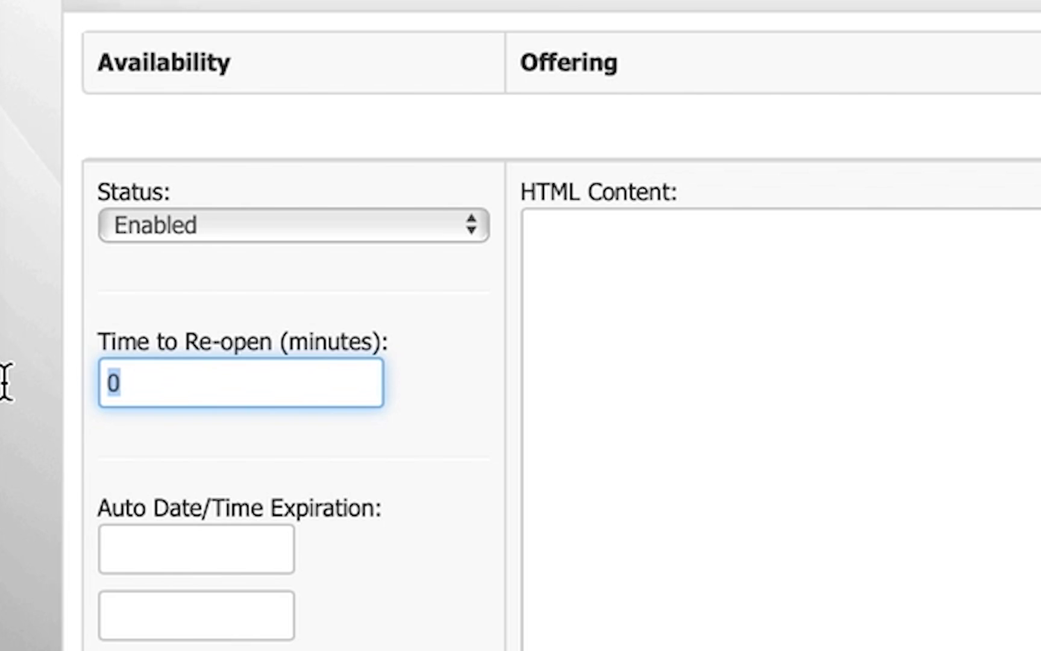
{"action": "type", "text": "144"}
{"action": "key", "text": "BackSpace"}
{"action": "key", "text": "BackSpace"}
{"action": "key", "text": "BackSpace"}
{"action": "type", "text": "60"}
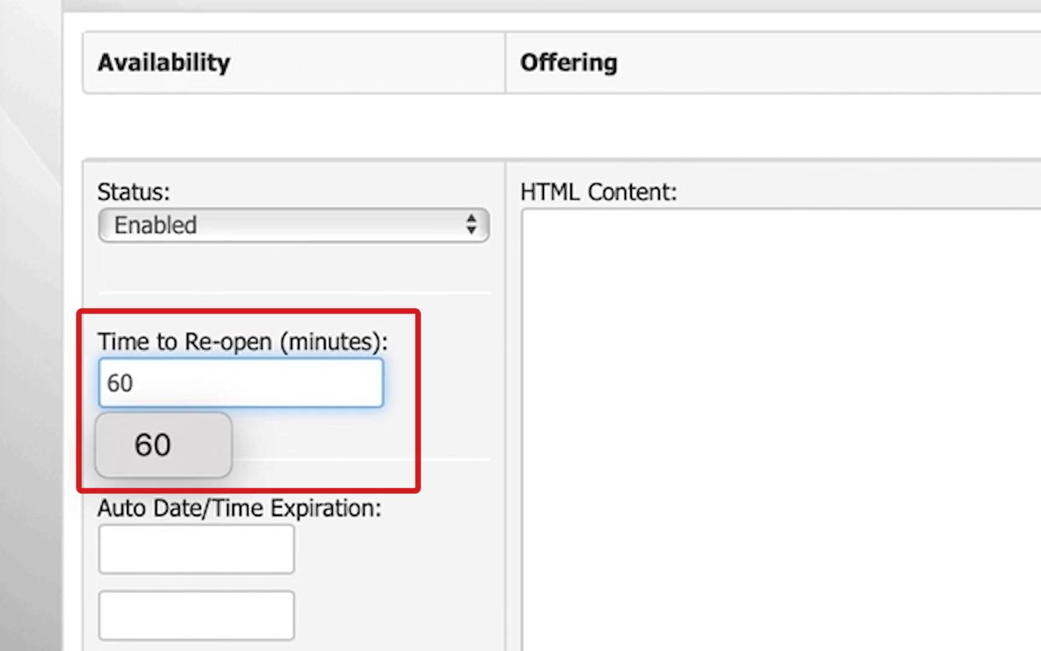
{"action": "left_click", "coordinate": [97, 645]}
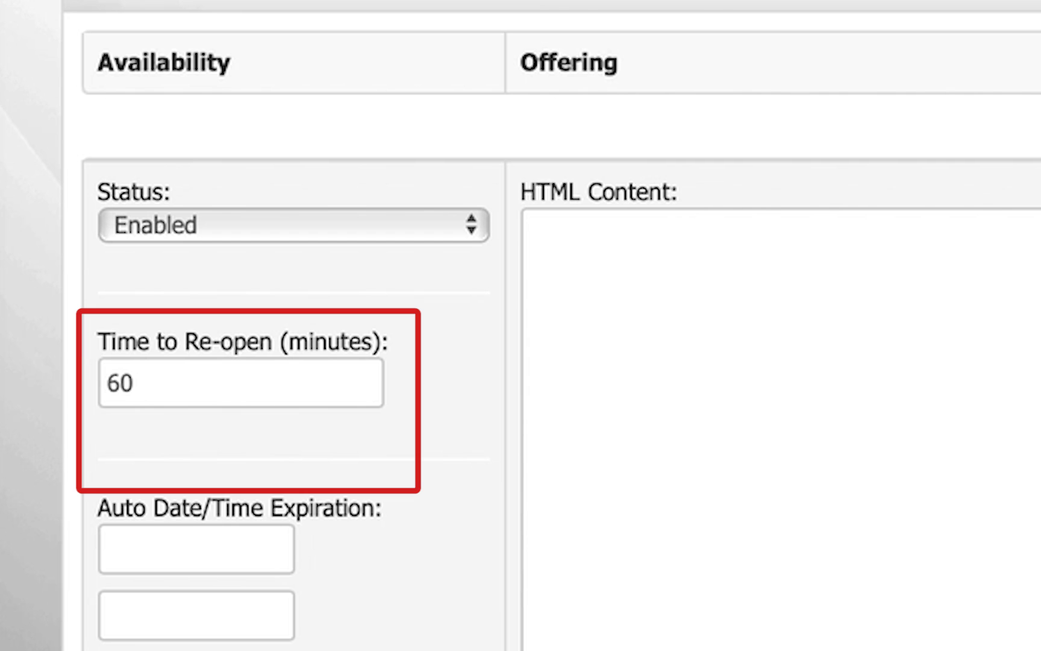
{"action": "left_click", "coordinate": [105, 368]}
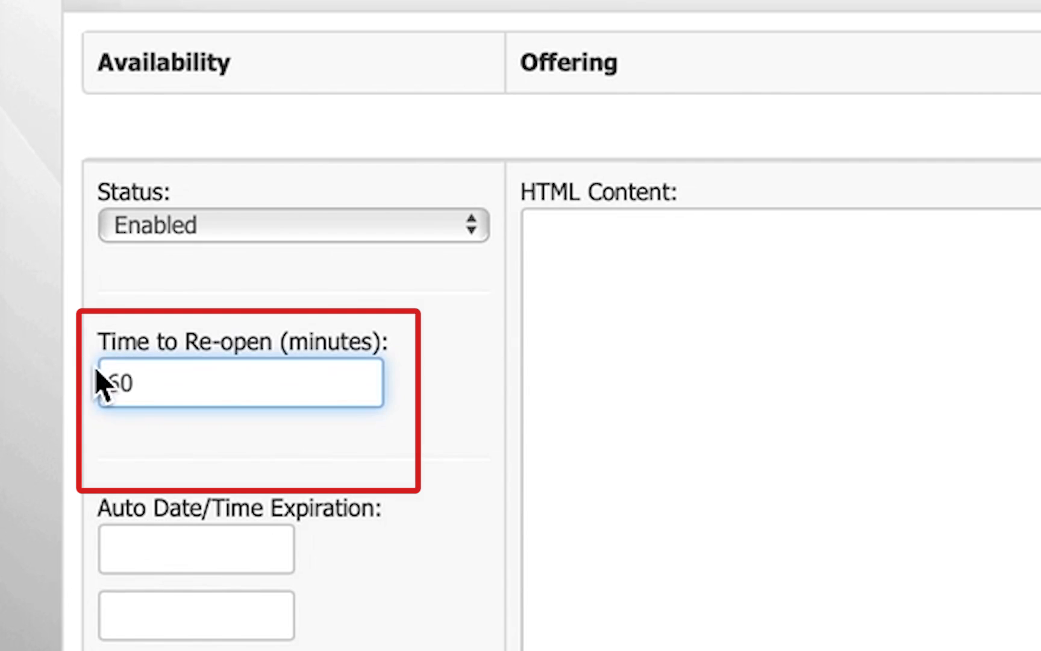
{"action": "left_click_drag", "start_coordinate": [163, 381], "coordinate": [54, 379]}
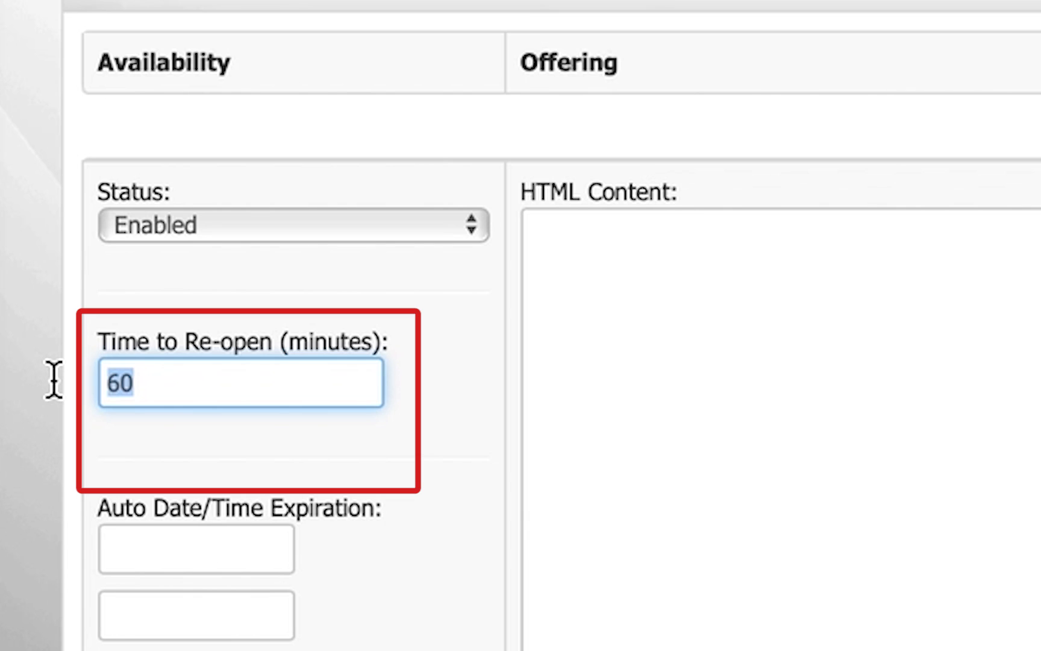
{"action": "type", "text": "1000000"}
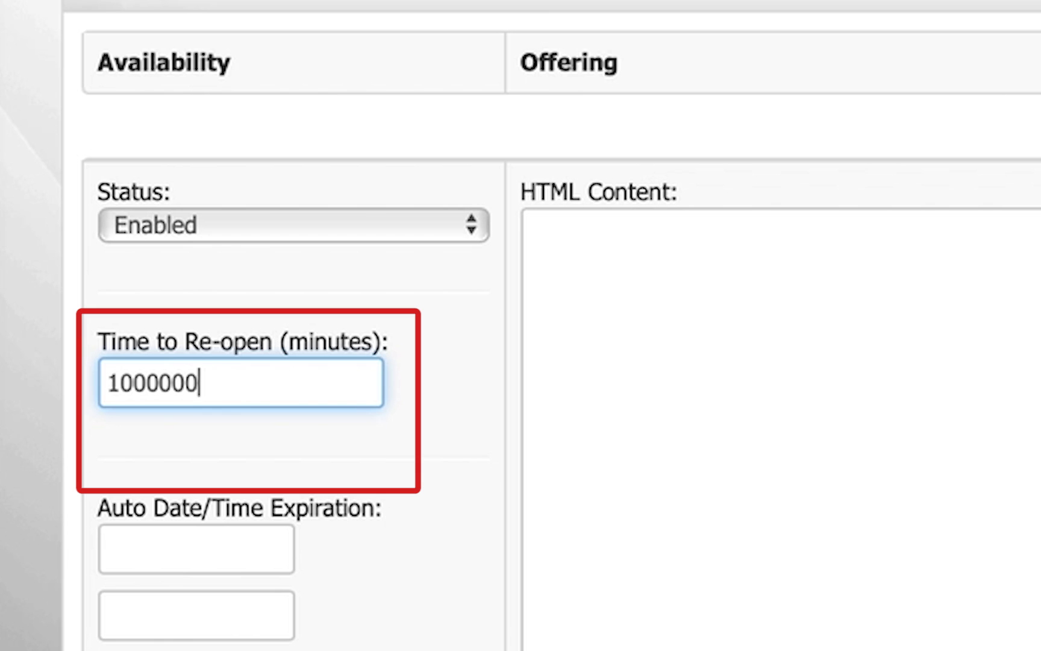
{"action": "type", "text": "000000"}
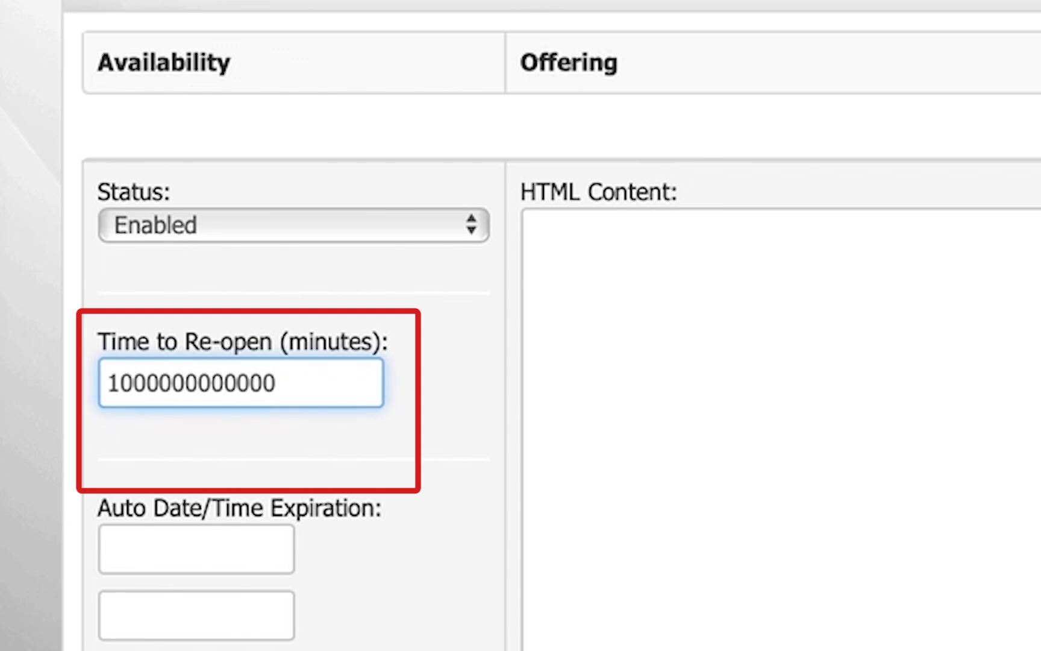
{"action": "key", "text": "Tab"}
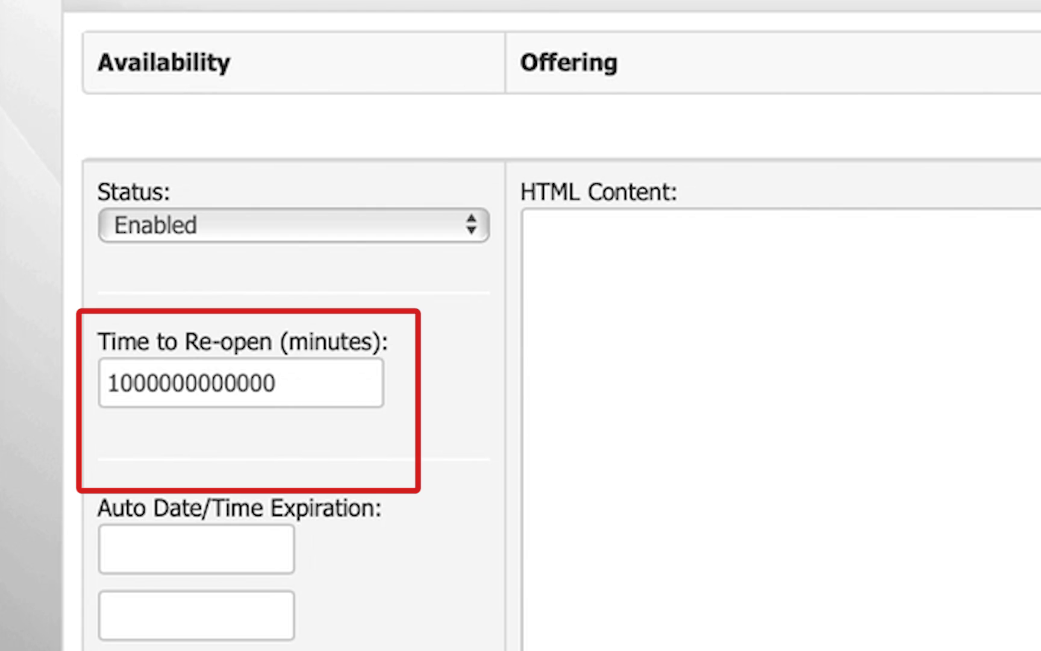
- Set the pop offering's automatic expiration to November 16, 2018 at 1:00pm
{"action": "left_click", "coordinate": [246, 562]}
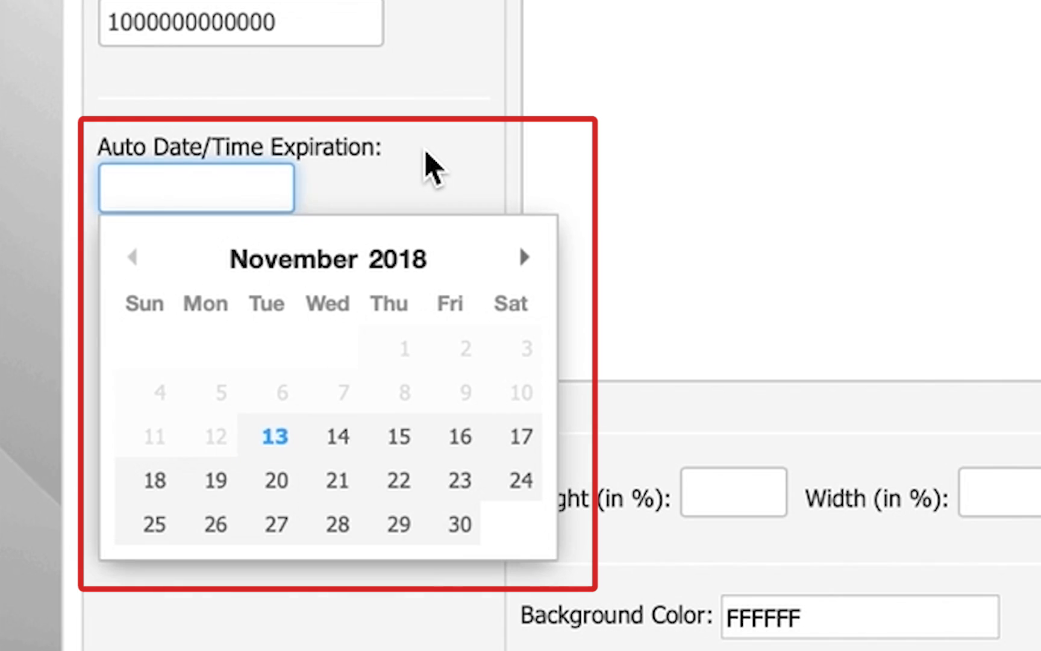
{"action": "left_click", "coordinate": [425, 163]}
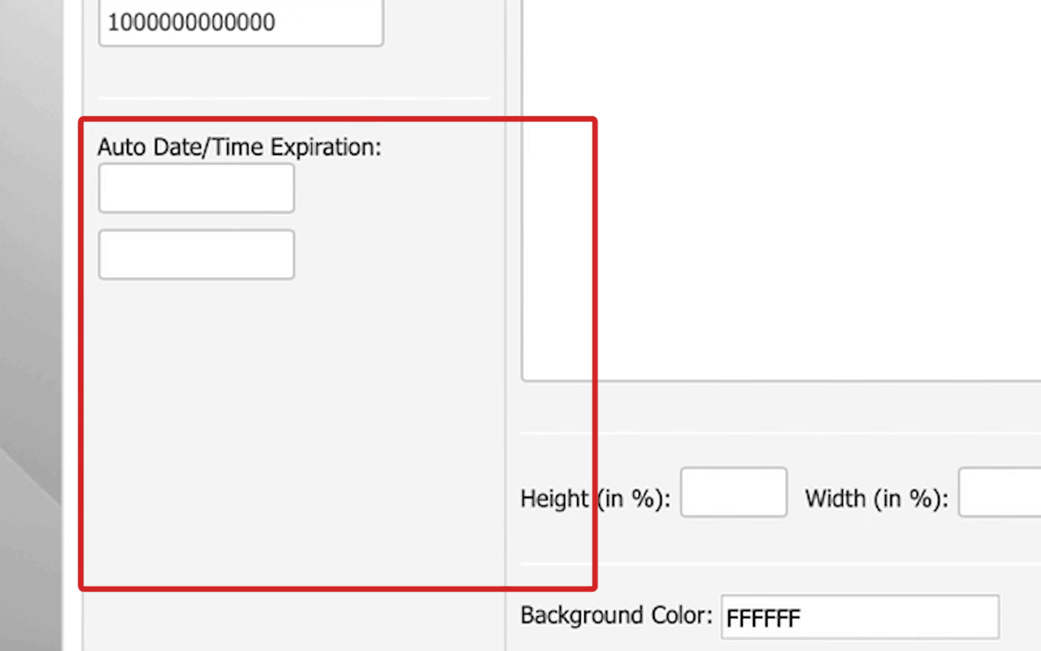
{"action": "left_click", "coordinate": [235, 198]}
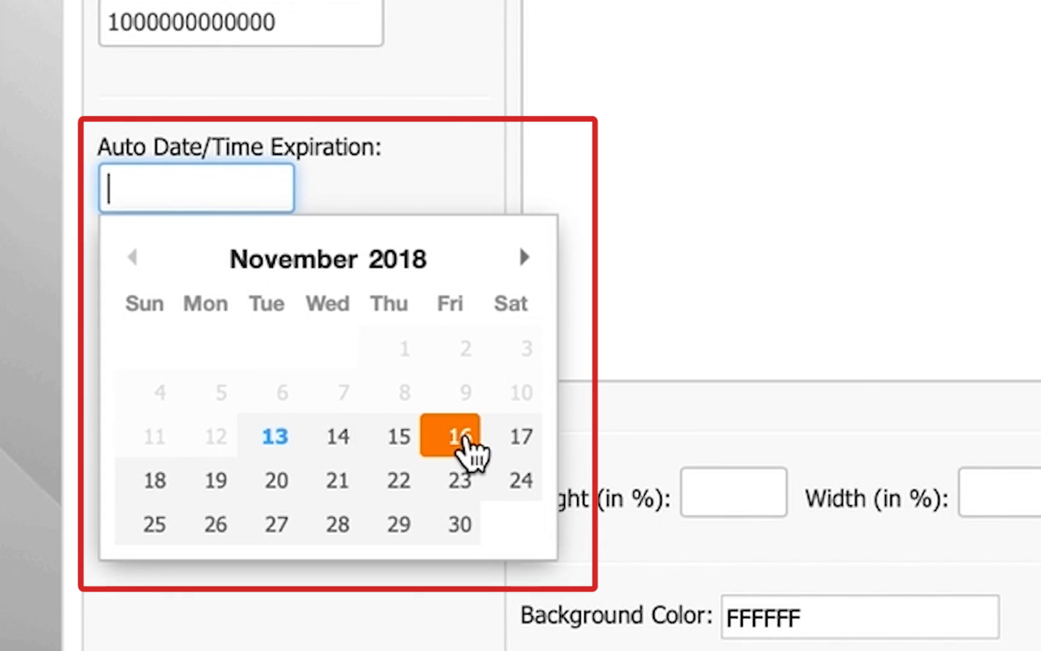
{"action": "left_click", "coordinate": [461, 440]}
{"action": "left_click", "coordinate": [246, 255]}
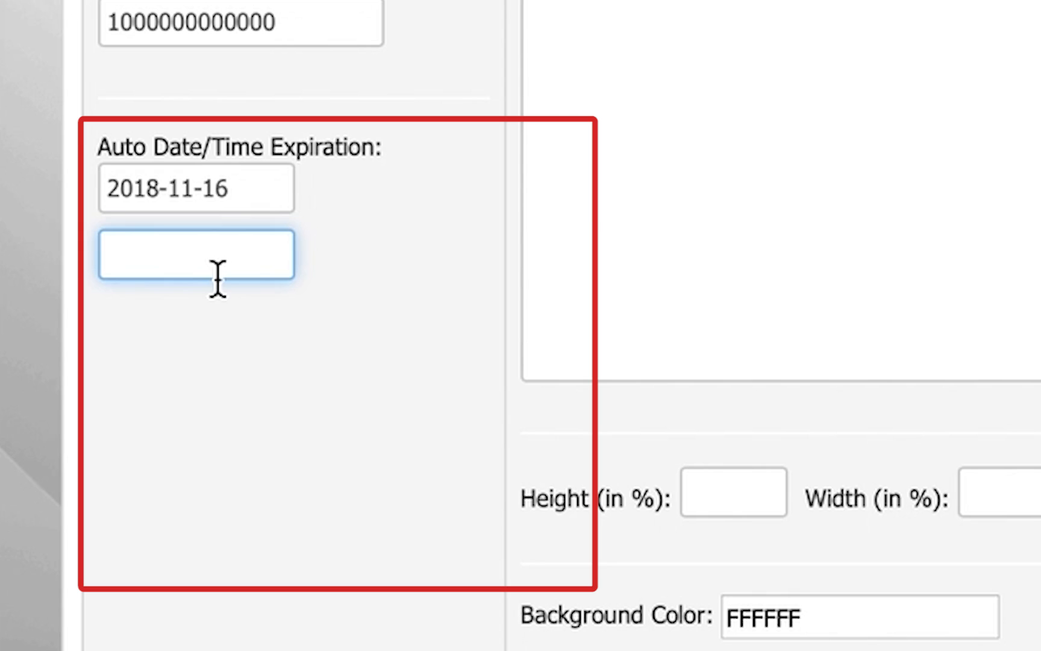
{"action": "type", "text": "1:"}
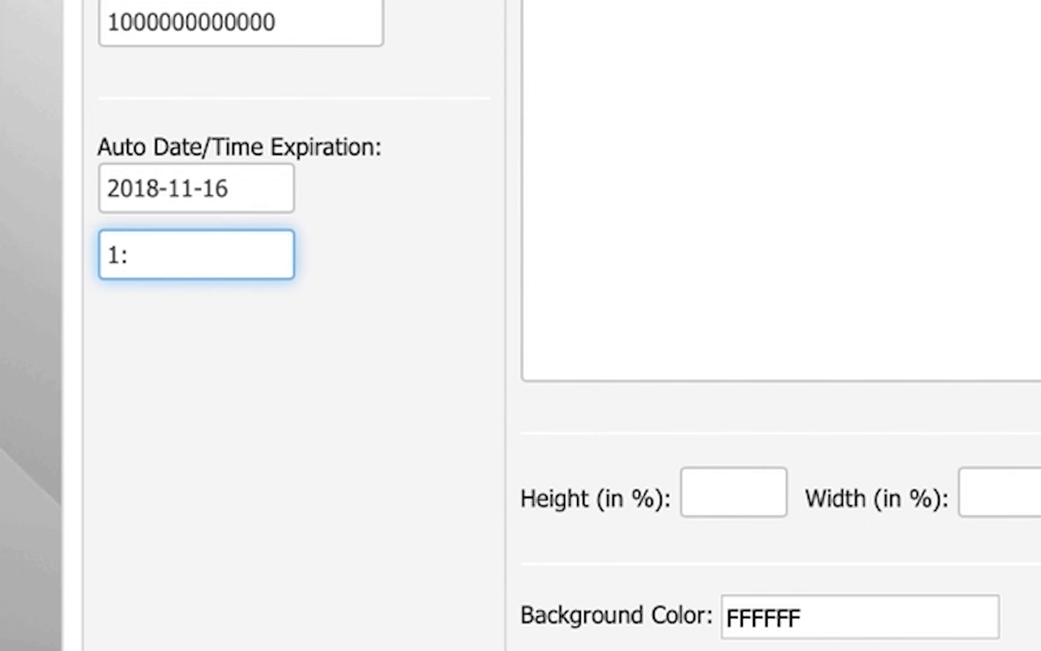
{"action": "type", "text": "00pm"}
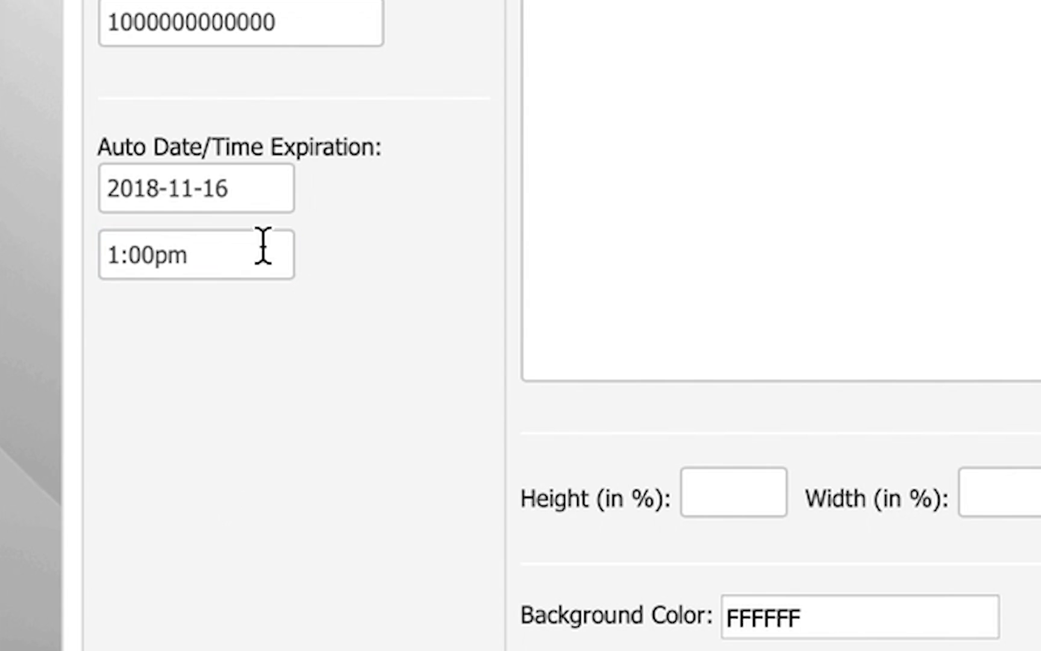
{"action": "left_click", "coordinate": [263, 188]}
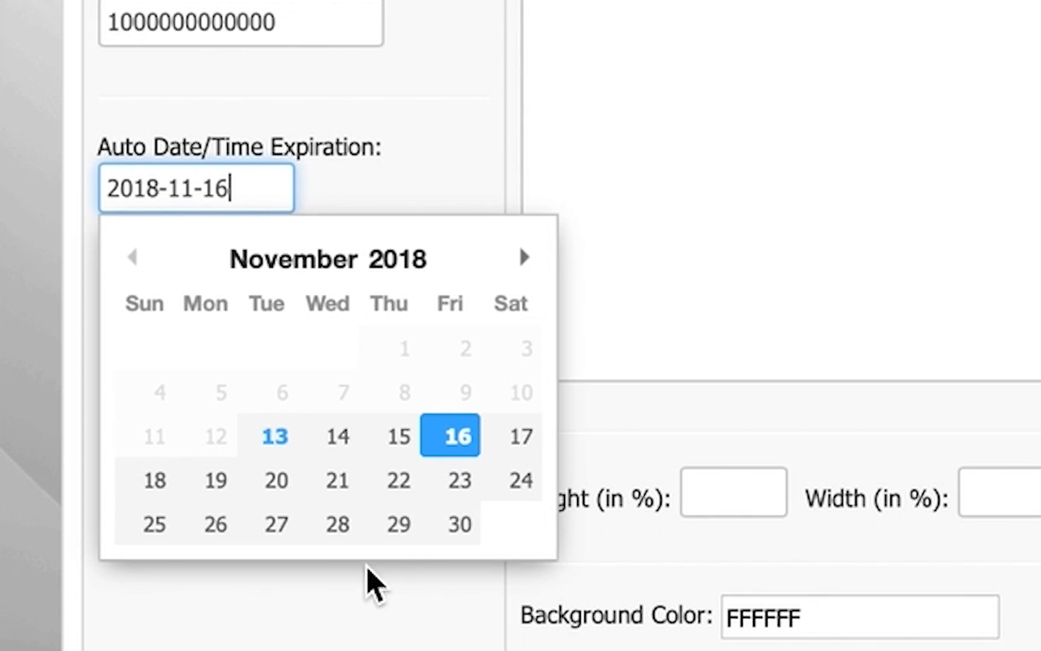
{"action": "left_click", "coordinate": [355, 606]}
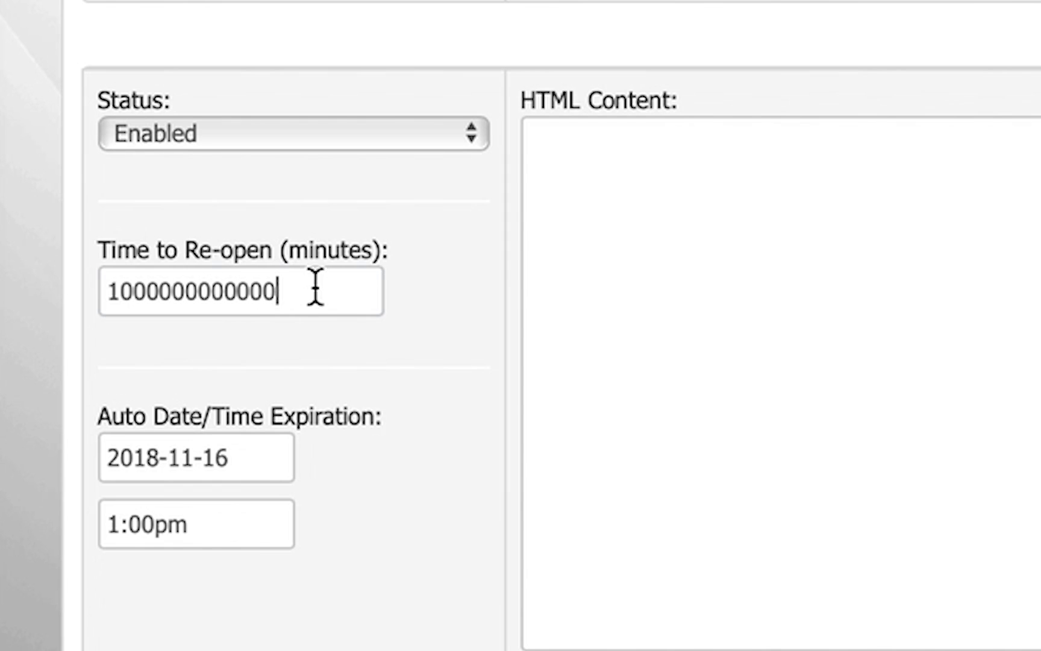
- Reset the time to re-open to 0 minutes and check the available Status options, keeping Enabled
{"action": "double_click", "coordinate": [314, 22]}
{"action": "type", "text": "0"}
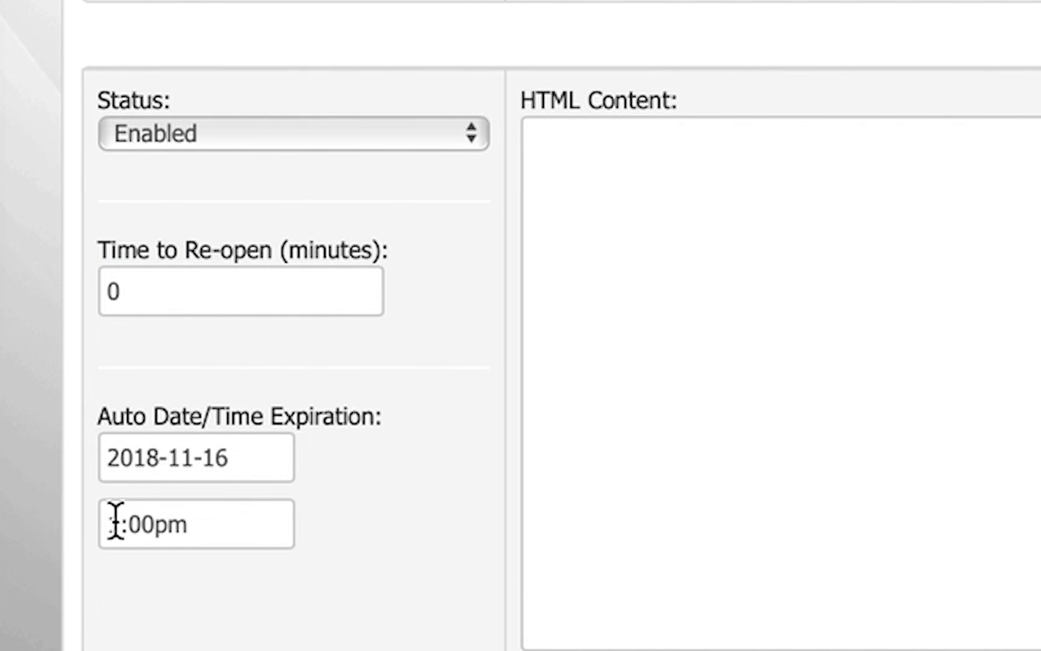
{"action": "left_click", "coordinate": [174, 133]}
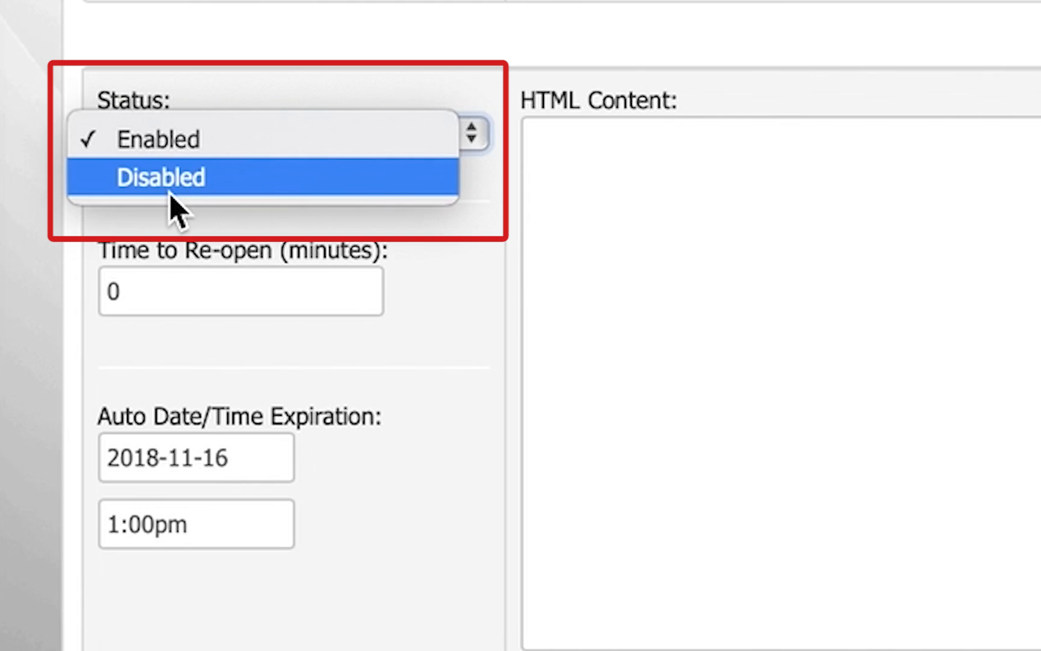
{"action": "key", "text": "Escape"}
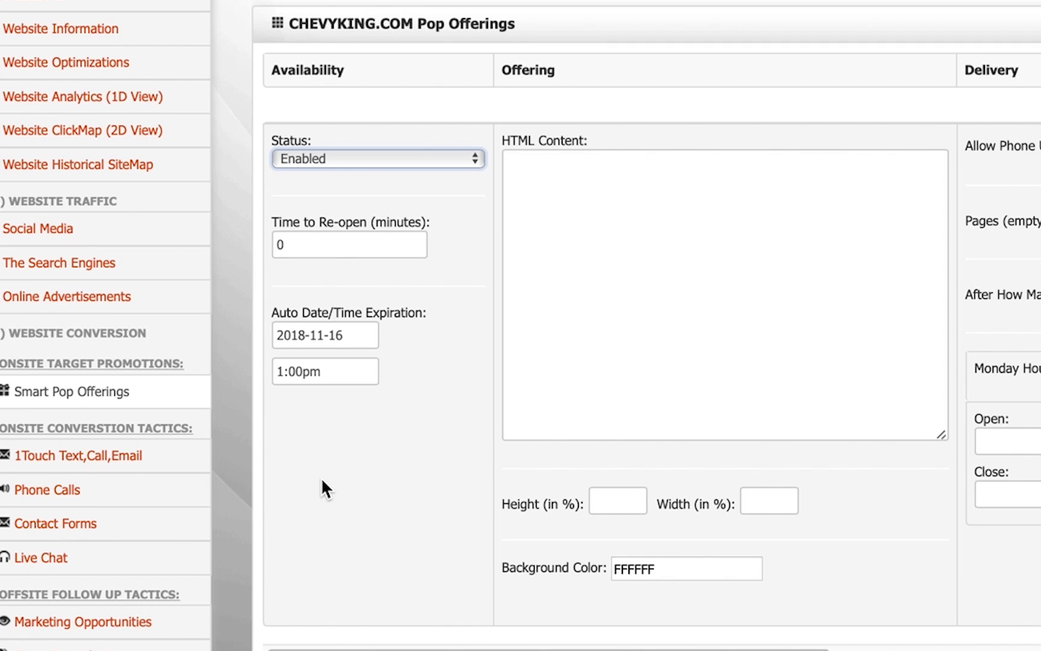
- Enter "video", "photo", "coupon" and "sign up" on separate lines in the offering's HTML content
{"action": "left_click_drag", "start_coordinate": [534, 646], "coordinate": [648, 643]}
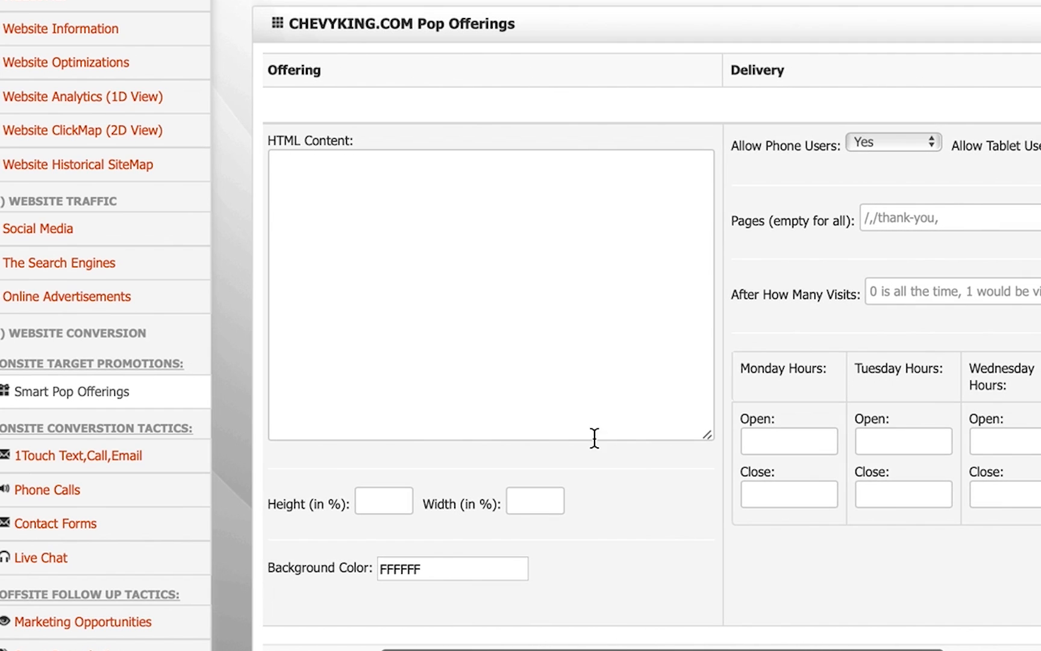
{"action": "left_click", "coordinate": [303, 208]}
{"action": "type", "text": "video"}
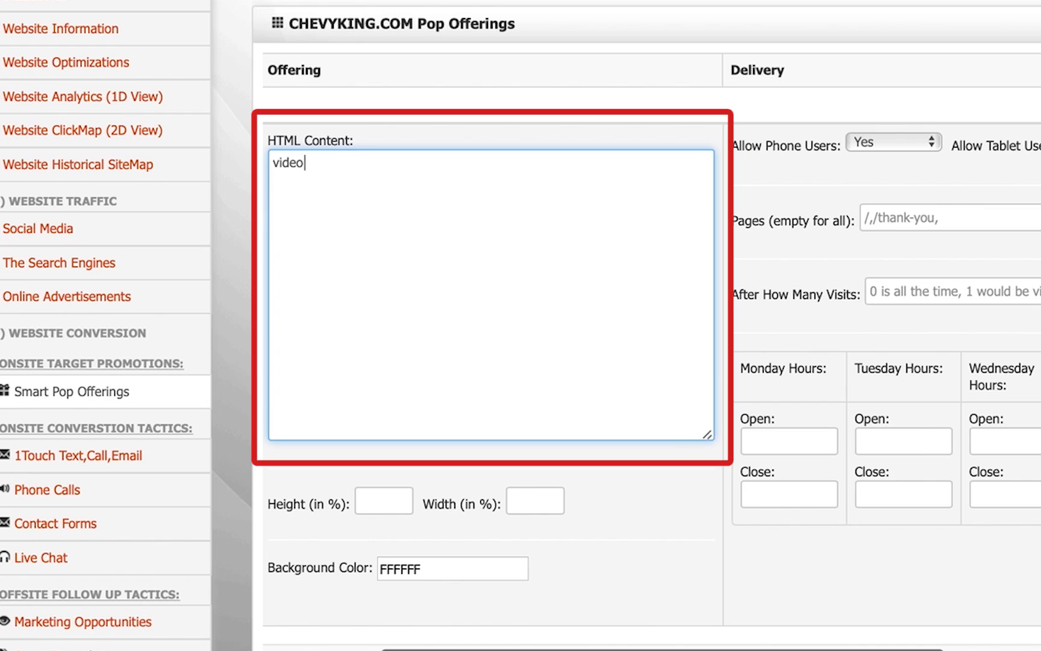
{"action": "key", "text": "Return"}
{"action": "type", "text": "photo"}
{"action": "key", "text": "Return"}
{"action": "type", "text": "coupon"}
{"action": "key", "text": "Return"}
{"action": "type", "text": "sig"}
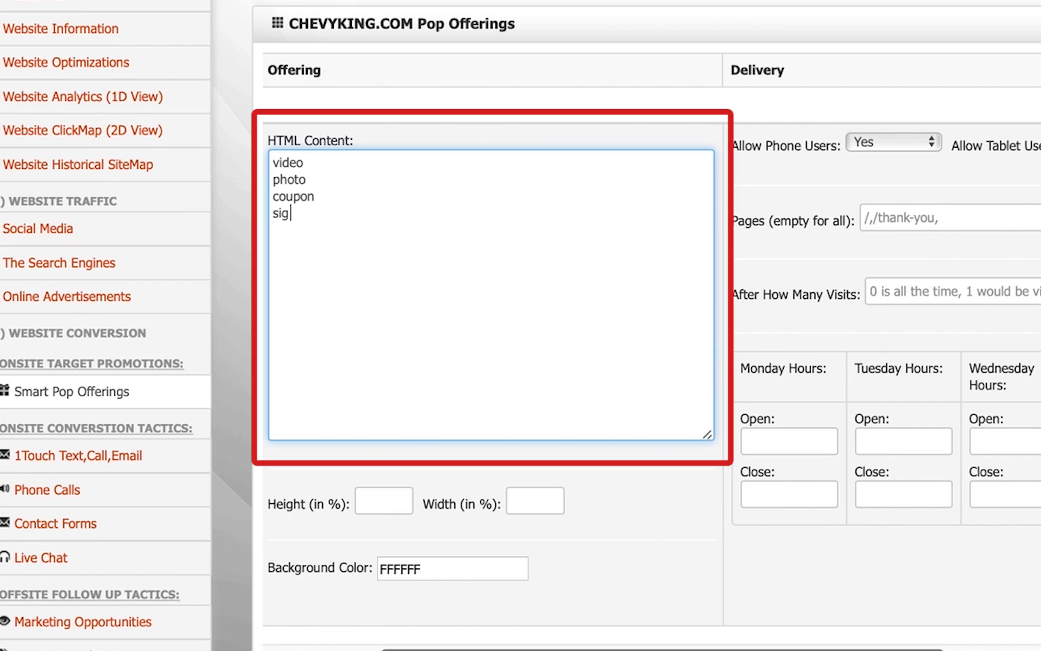
{"action": "type", "text": "n up"}
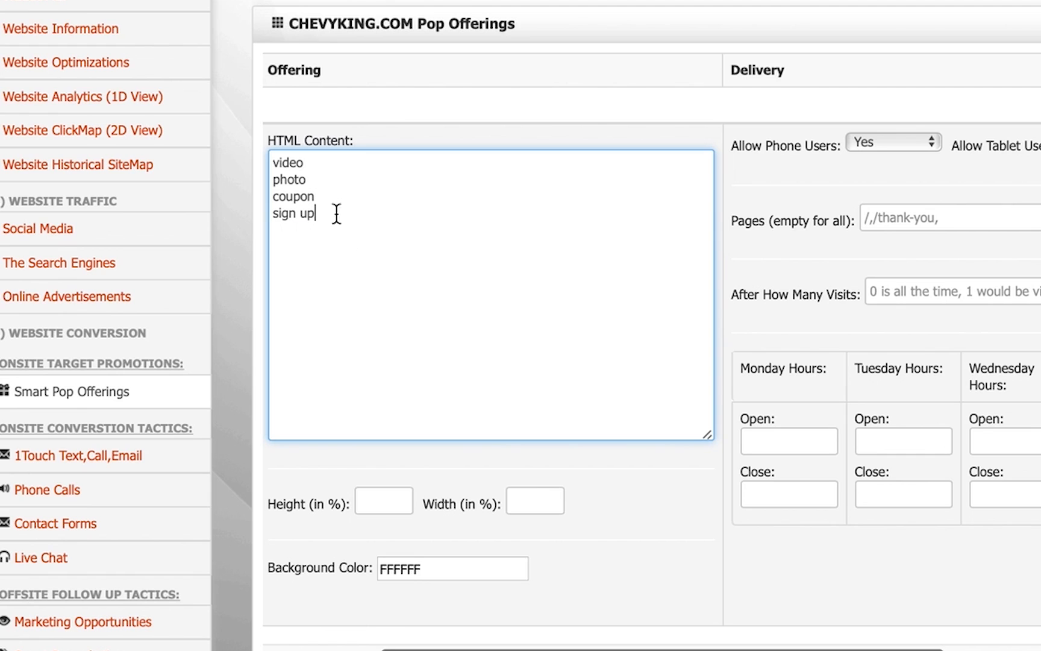
- Replace the offering's whole HTML content with the tag pair "<html></html>"
{"action": "left_click_drag", "start_coordinate": [337, 214], "coordinate": [269, 147]}
{"action": "type", "text": "z"}
{"action": "key", "text": "BackSpace"}
{"action": "type", "text": "<html>"}
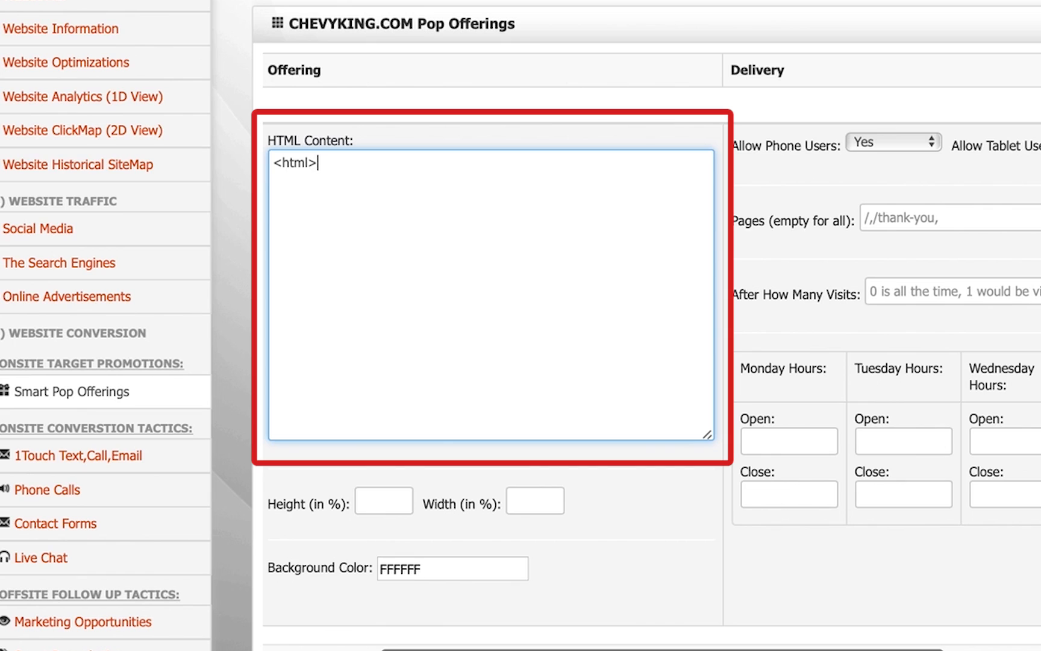
{"action": "type", "text": "</html>"}
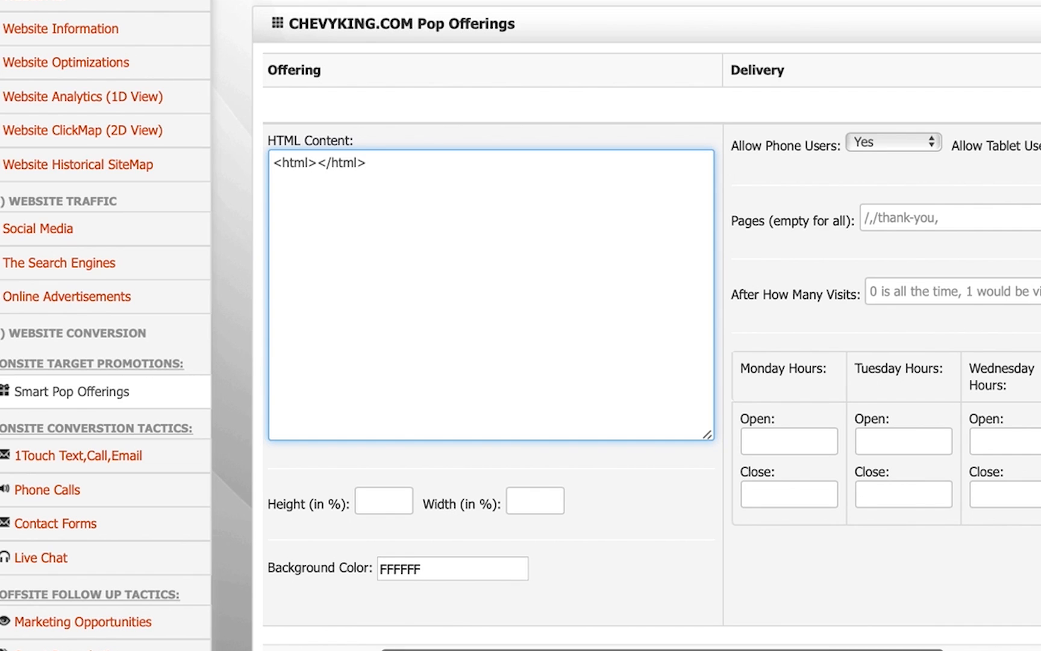
- Replace the HTML tags in the offering's content with the text "50% off"
{"action": "left_click", "coordinate": [323, 163]}
{"action": "left_click_drag", "start_coordinate": [268, 175], "coordinate": [258, 158]}
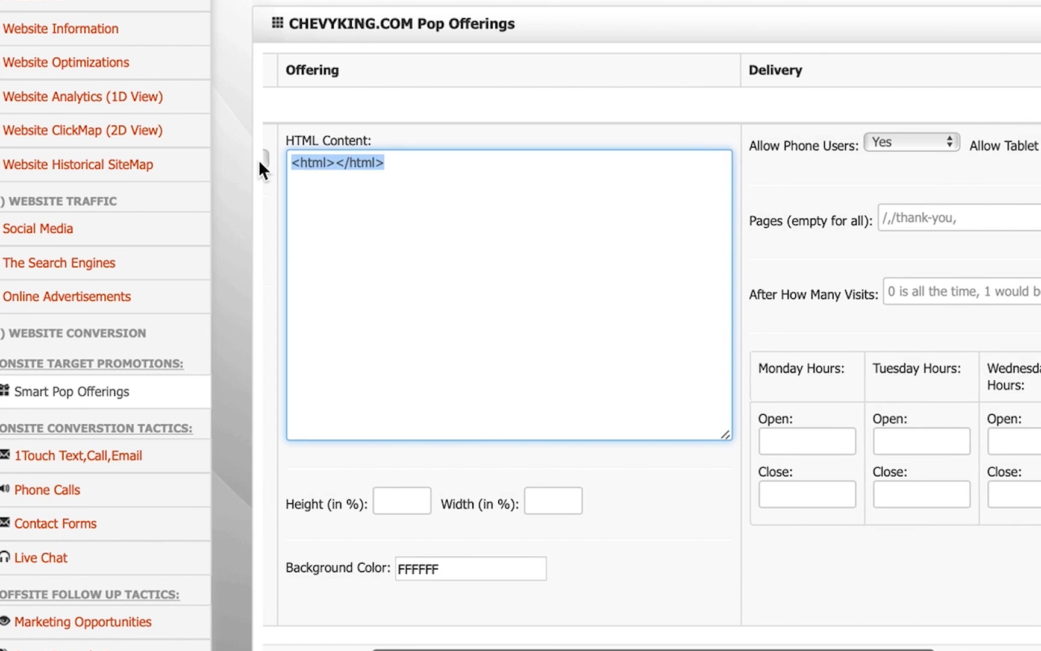
{"action": "type", "text": "50% off"}
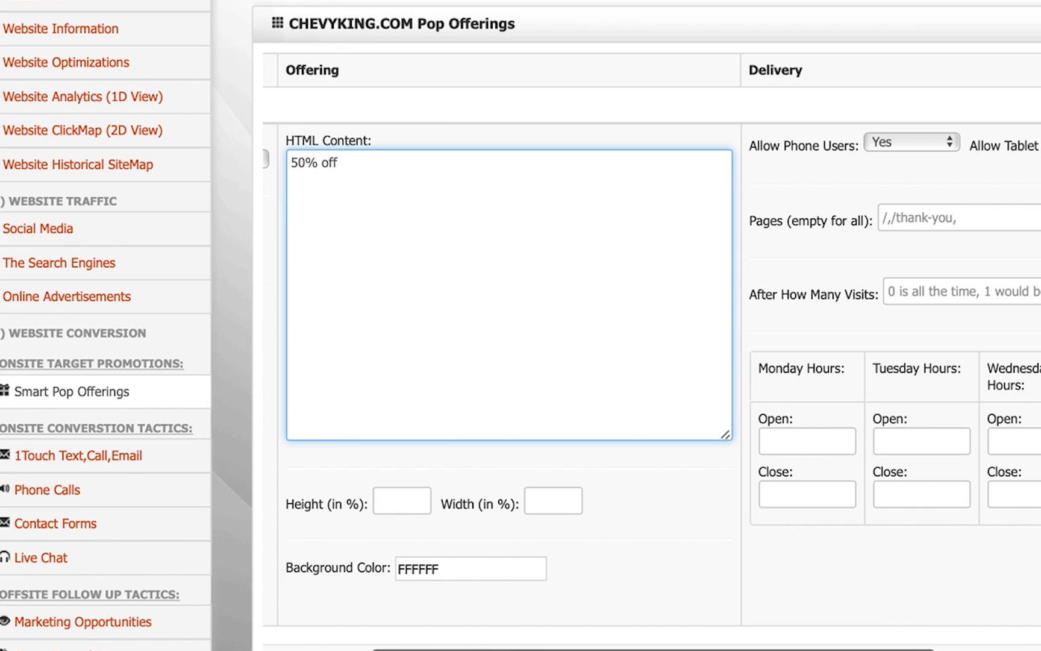
- Set both the height and the width of the pop offering to 100%
{"action": "left_click", "coordinate": [404, 499]}
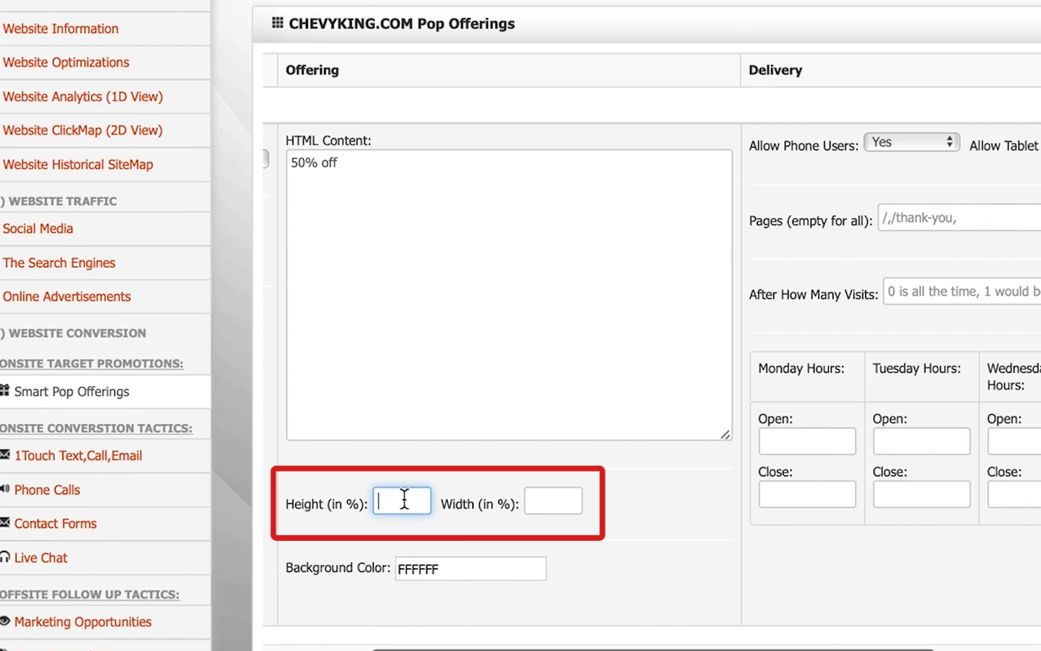
{"action": "type", "text": "100"}
{"action": "left_click", "coordinate": [550, 494]}
{"action": "type", "text": "100"}
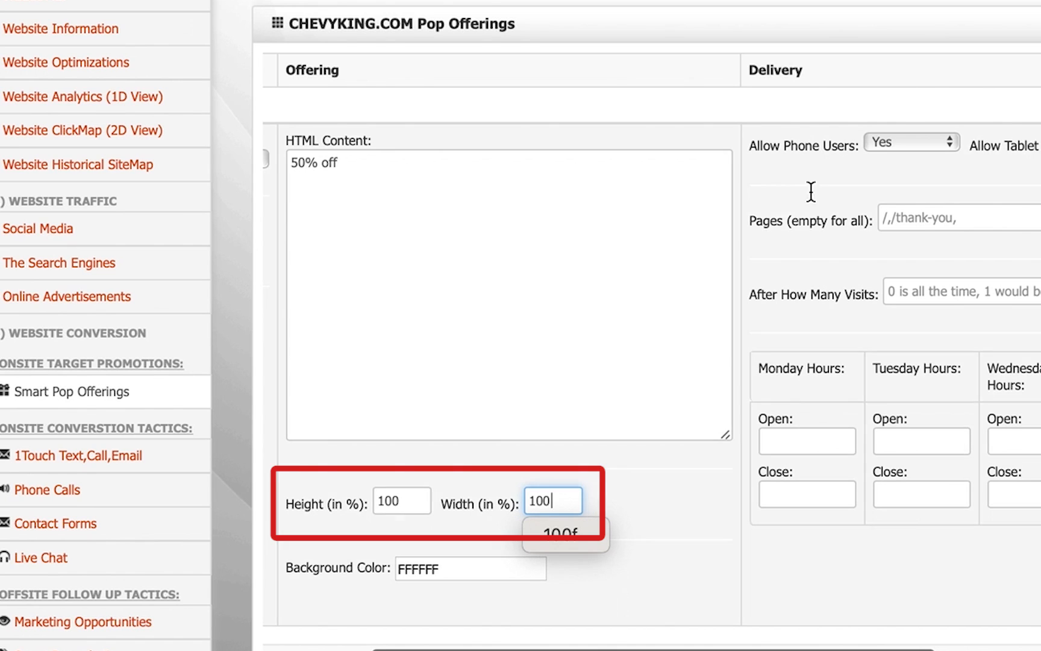
- Reduce both the height and the width of the pop offering to 75%
{"action": "left_click_drag", "start_coordinate": [409, 498], "coordinate": [371, 500]}
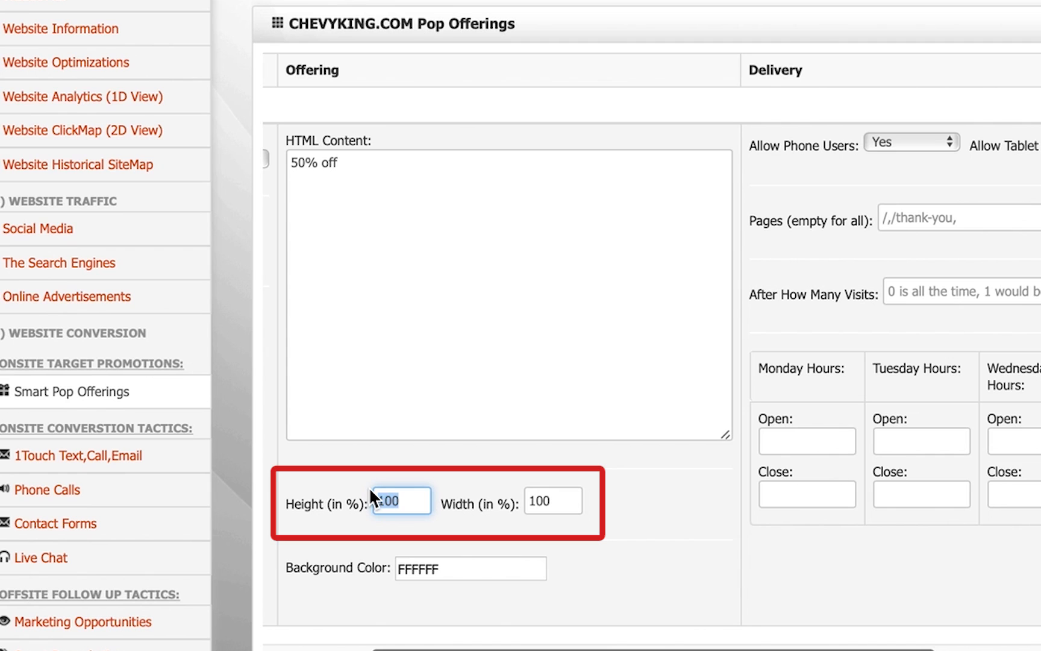
{"action": "type", "text": "75"}
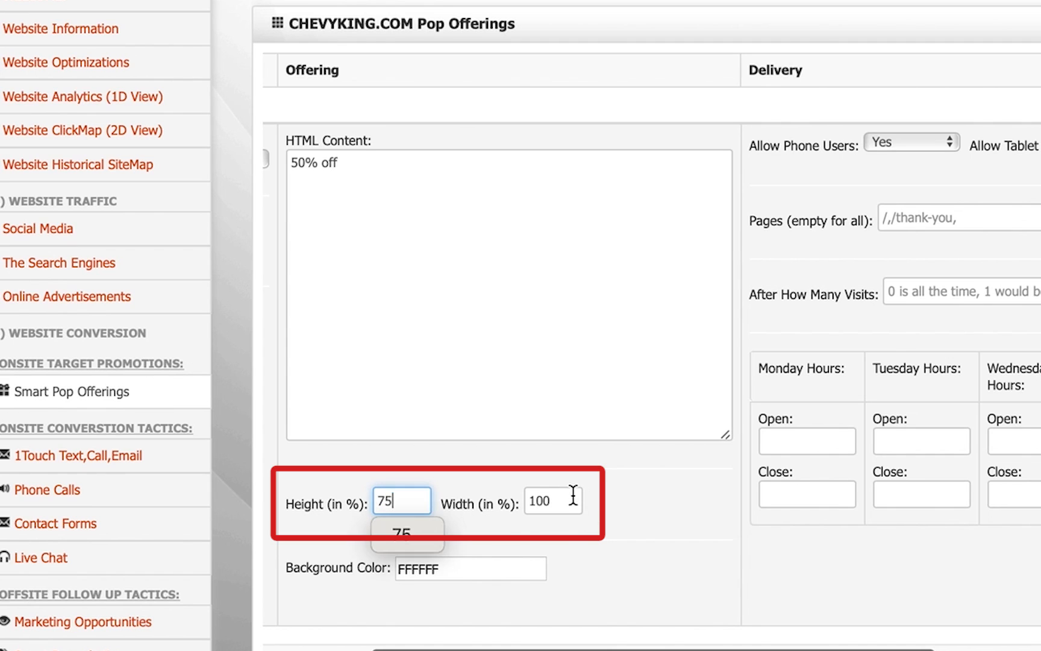
{"action": "key", "text": "Tab"}
{"action": "type", "text": "75"}
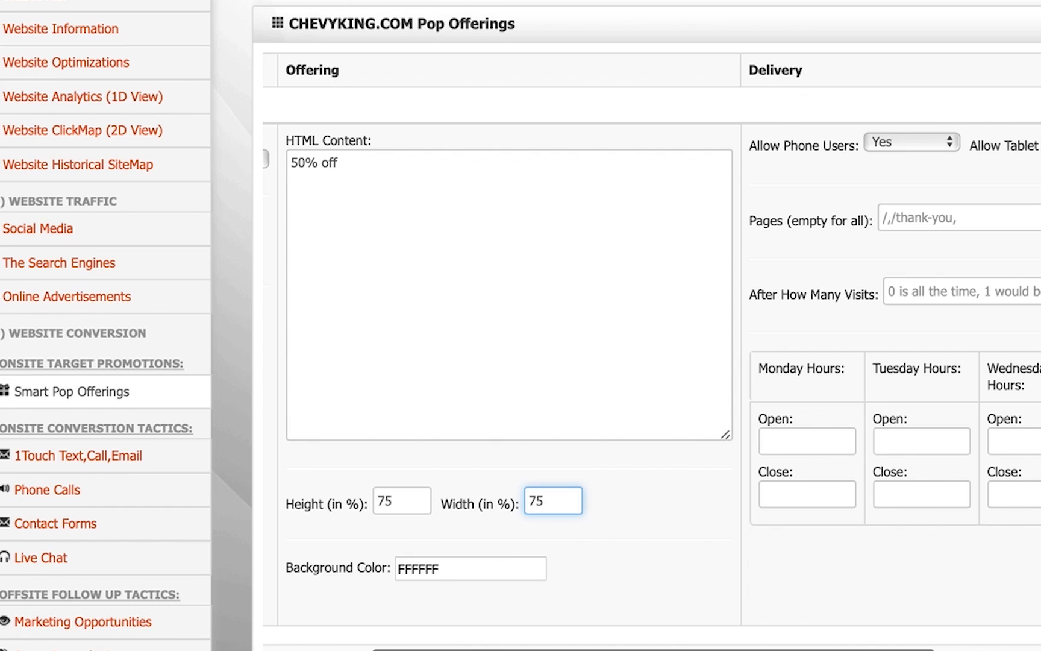
- Change the offering's background color to black, 000000, after trying the blue 421CFF
{"action": "left_click", "coordinate": [471, 573]}
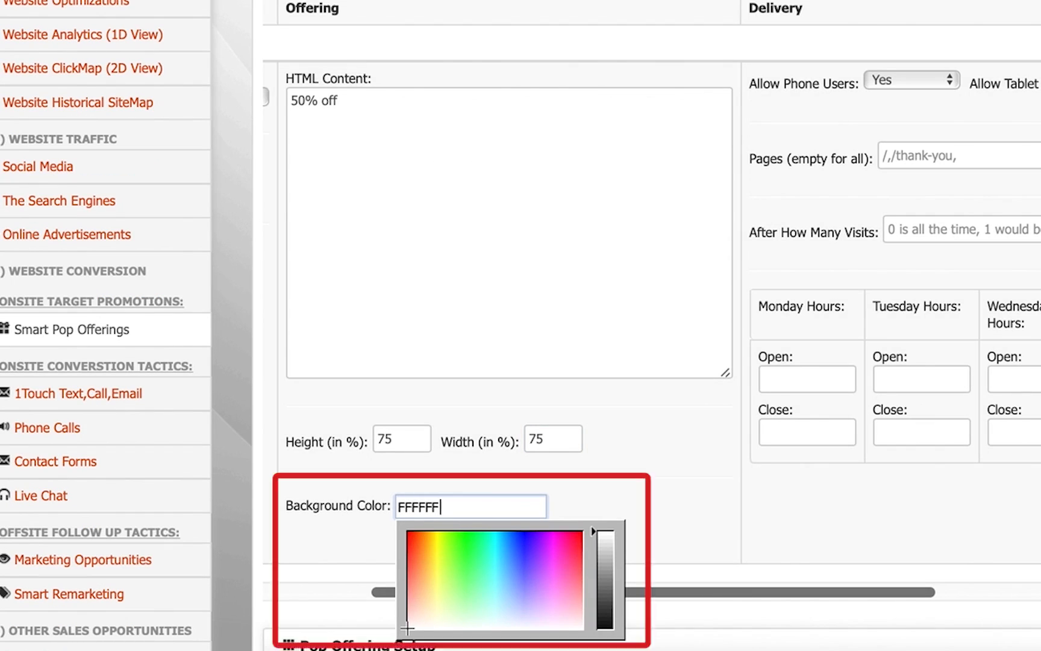
{"action": "mouse_move", "coordinate": [474, 577]}
{"action": "left_mouse_down"}
{"action": "mouse_move", "coordinate": [445, 572]}
{"action": "mouse_move", "coordinate": [550, 599]}
{"action": "mouse_move", "coordinate": [514, 558]}
{"action": "mouse_move", "coordinate": [470, 581]}
{"action": "mouse_move", "coordinate": [431, 554]}
{"action": "mouse_move", "coordinate": [535, 558]}
{"action": "mouse_move", "coordinate": [530, 542]}
{"action": "left_mouse_up"}
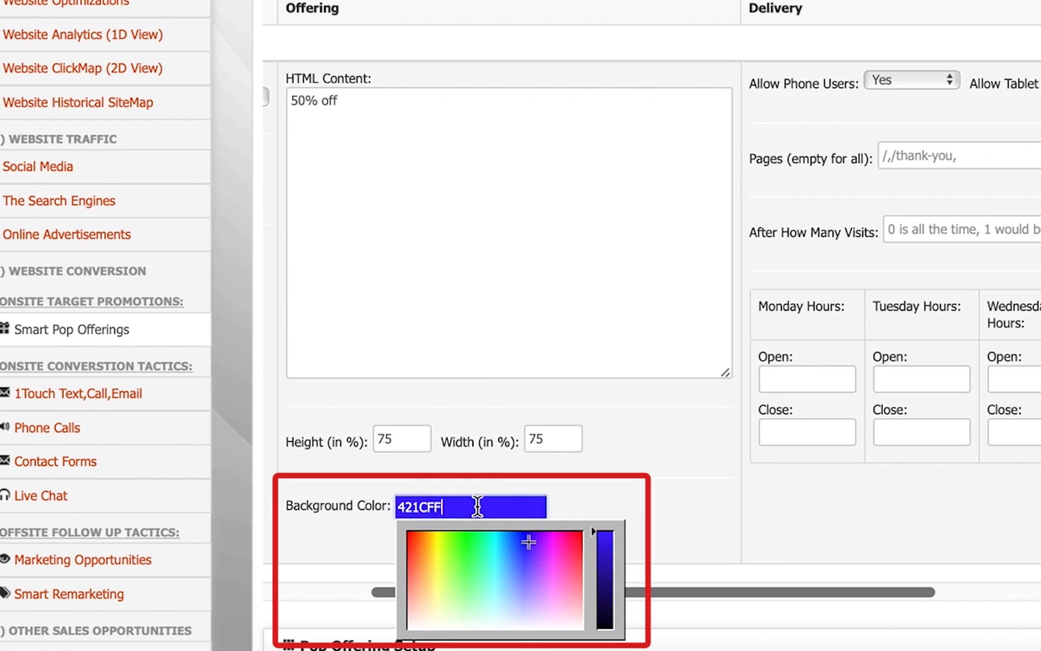
{"action": "left_click_drag", "start_coordinate": [477, 507], "coordinate": [376, 509]}
{"action": "type", "text": "000000"}
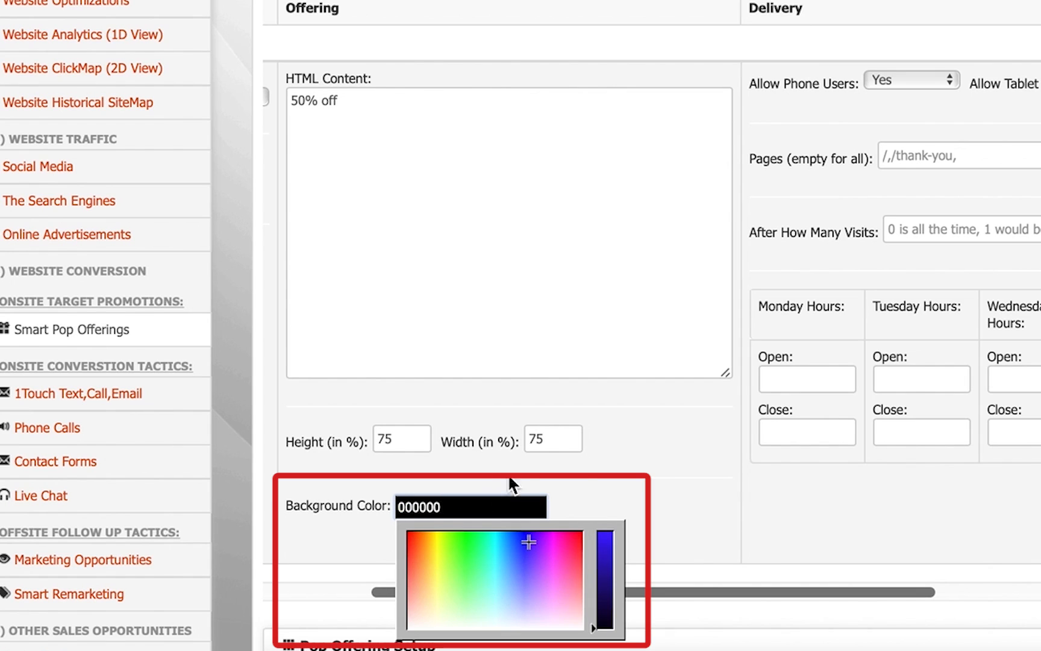
{"action": "left_click", "coordinate": [591, 487]}
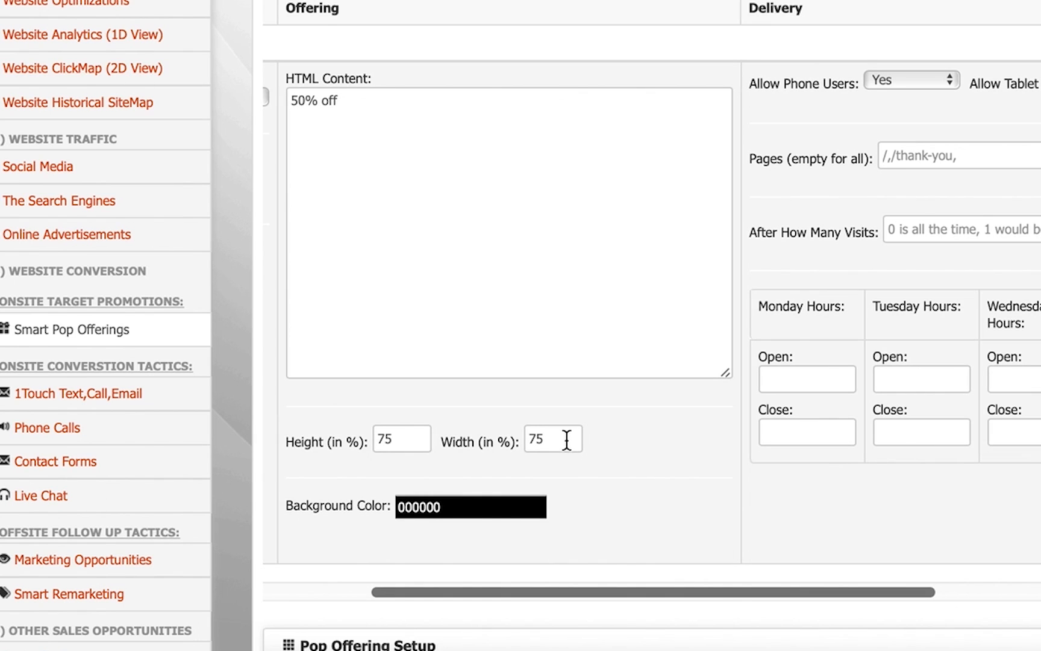
- Set both the height and the width of the pop offering to 30%
{"action": "double_click", "coordinate": [386, 438]}
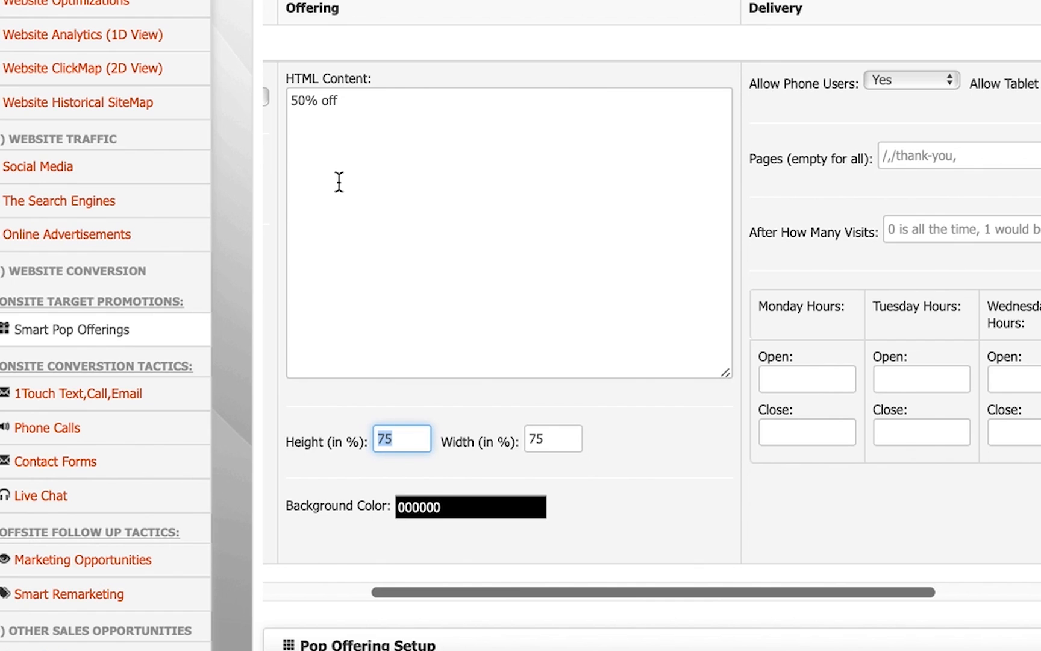
{"action": "type", "text": "30"}
{"action": "key", "text": "Tab"}
{"action": "type", "text": "30"}
{"action": "left_click", "coordinate": [354, 97]}
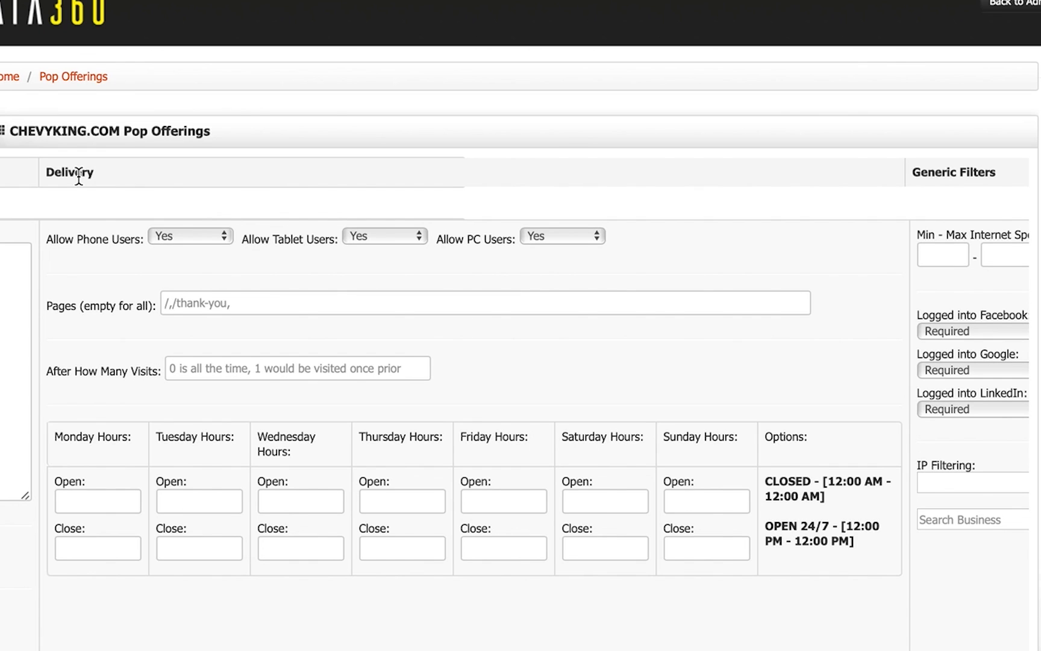
- Check the delivery options for phone, tablet and PC users, keeping each allowed with Yes
{"action": "left_click", "coordinate": [187, 235]}
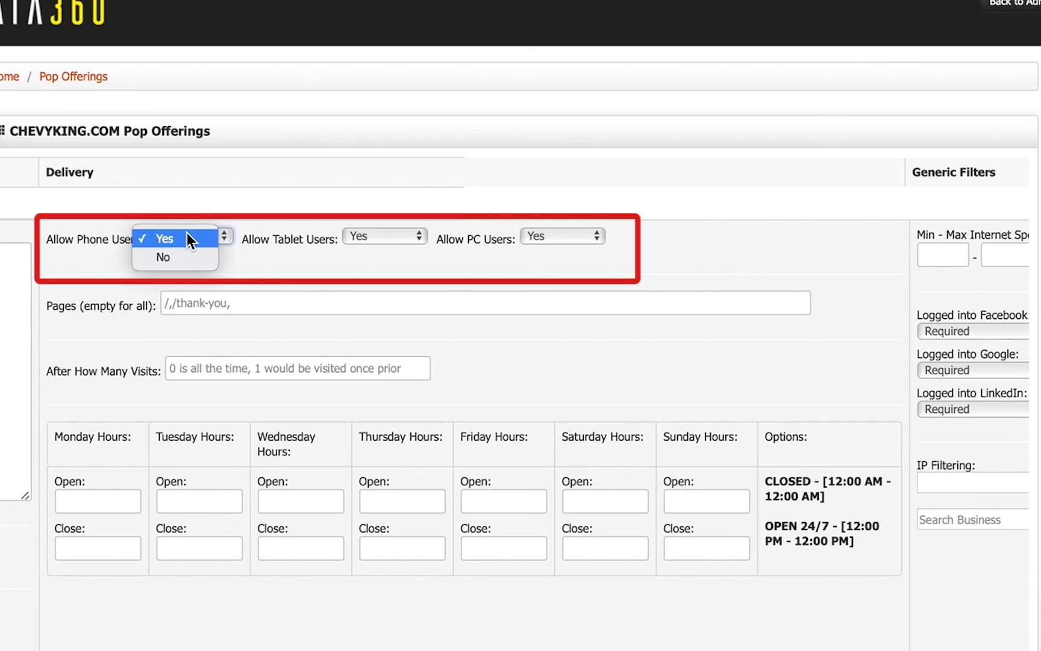
{"action": "left_click", "coordinate": [391, 238]}
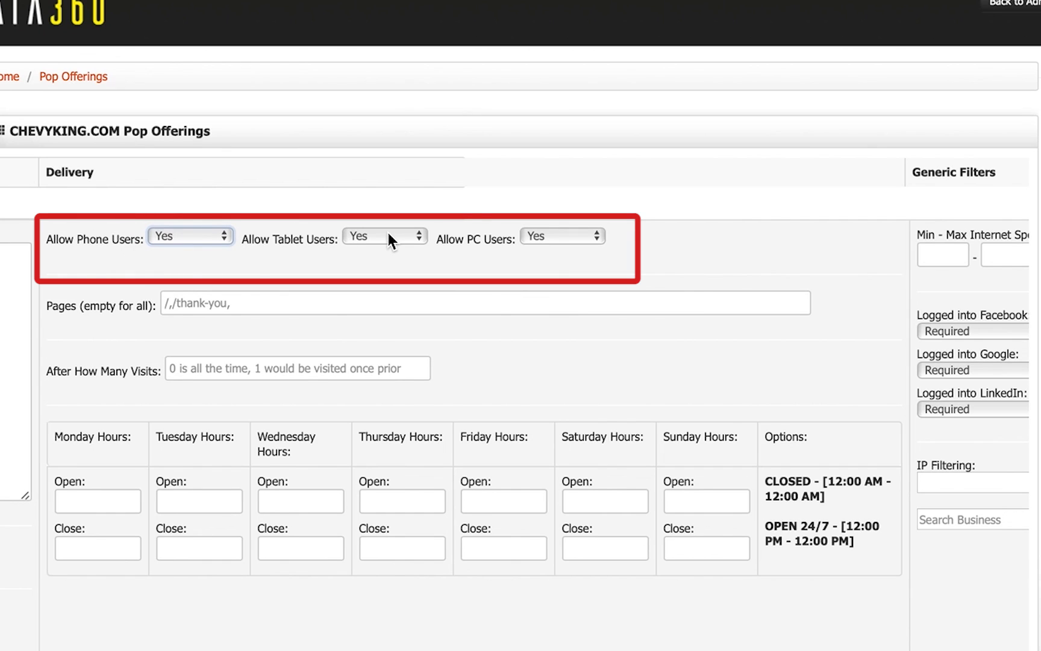
{"action": "left_click", "coordinate": [537, 238]}
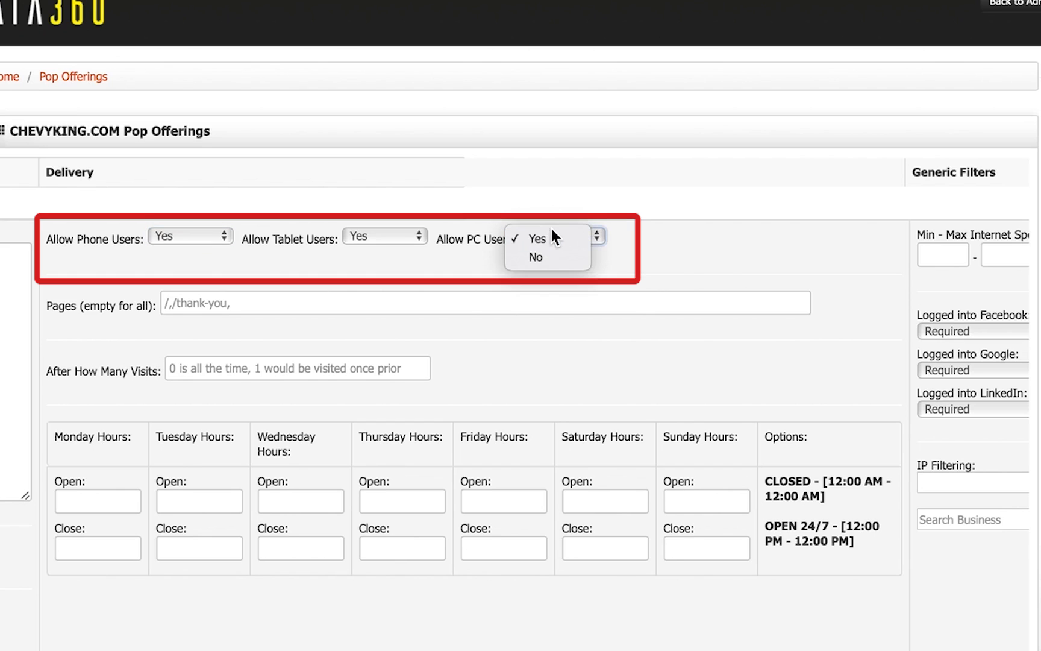
{"action": "left_click", "coordinate": [550, 230]}
- Limit the offering's delivery to the page "/corvette"
{"action": "left_click", "coordinate": [263, 300]}
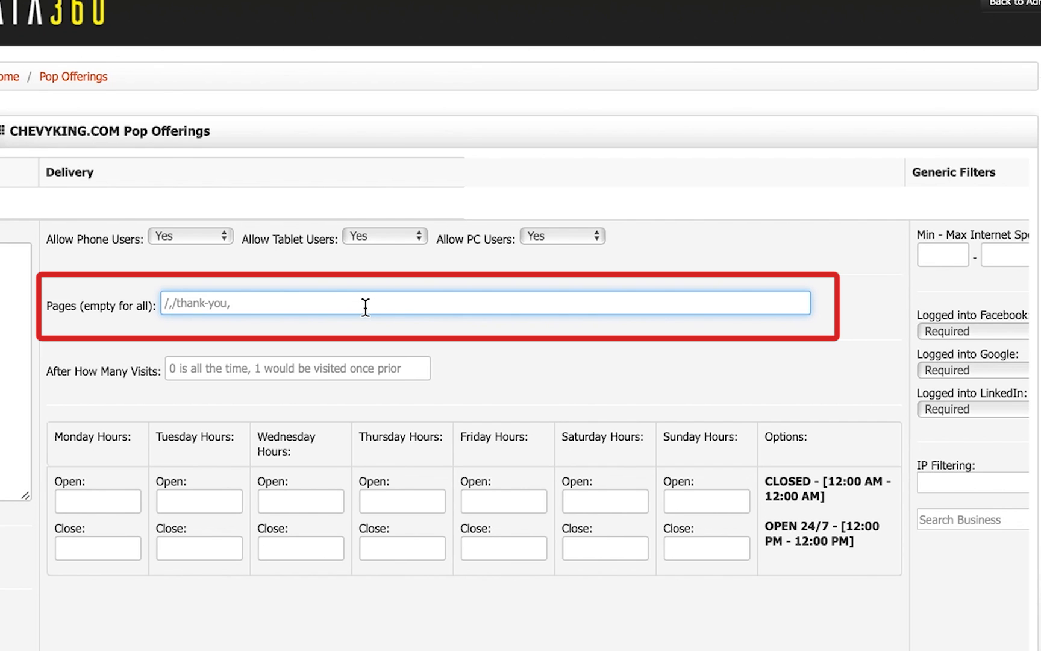
{"action": "type", "text": "/"}
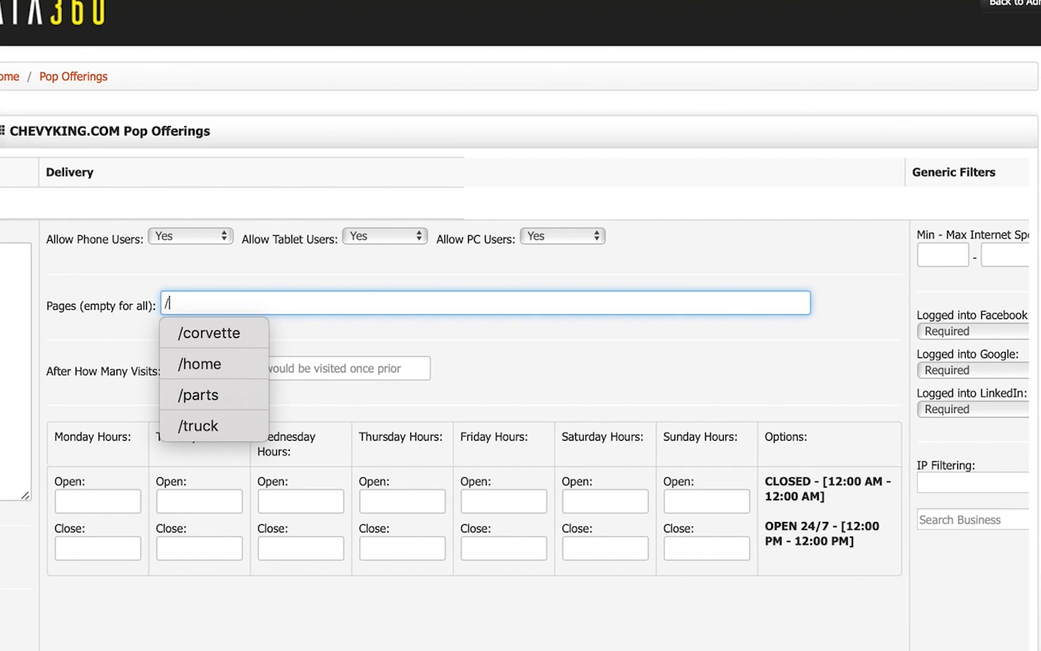
{"action": "type", "text": "corvett"}
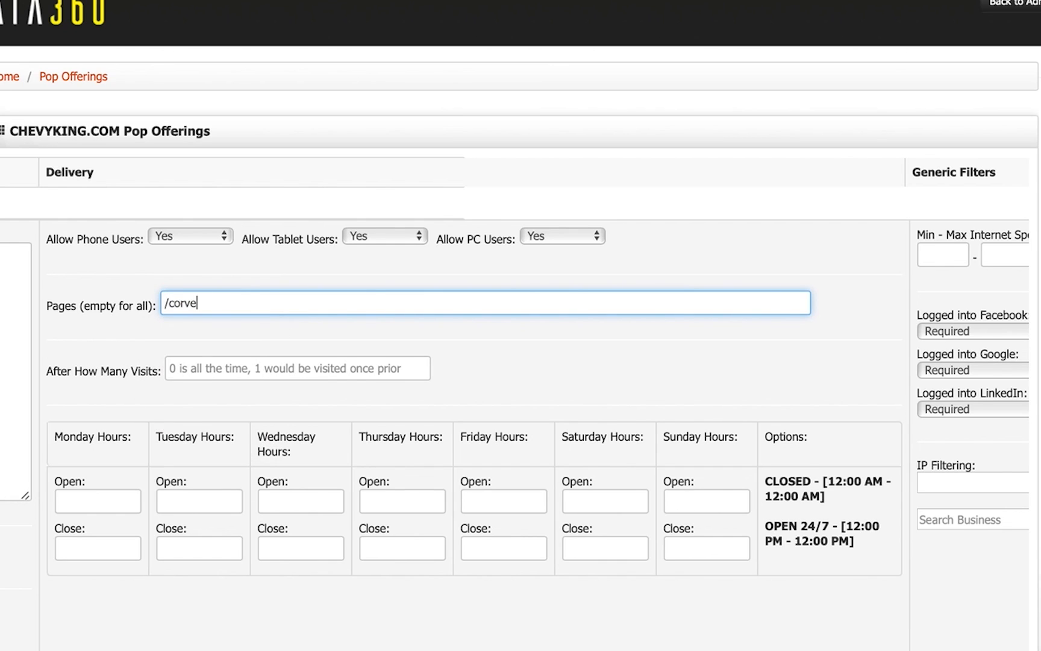
{"action": "type", "text": "e"}
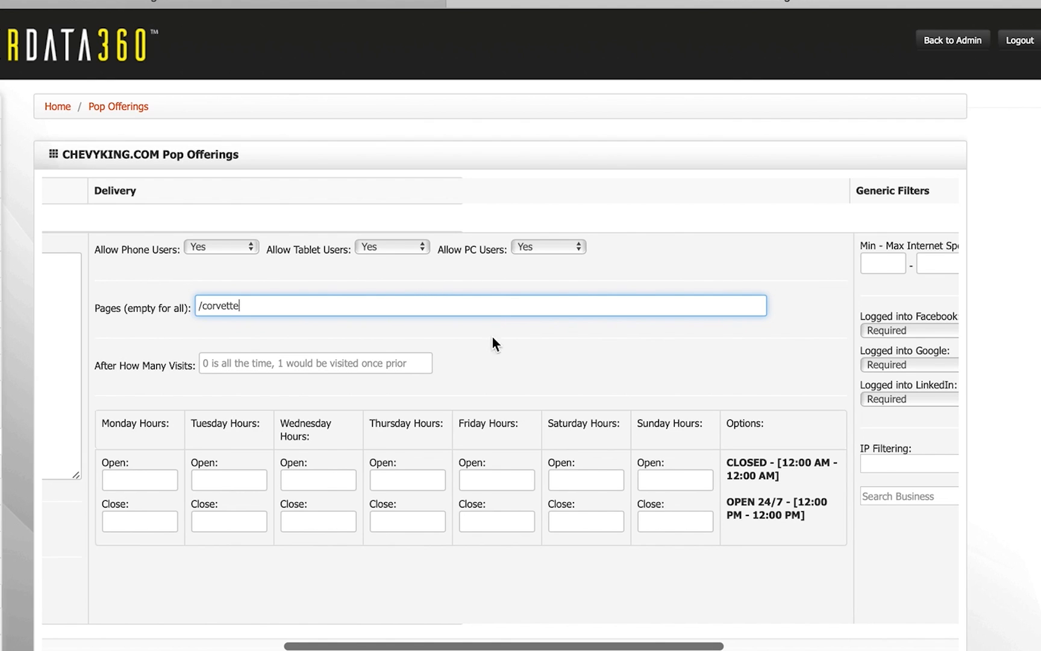
{"action": "left_click_drag", "start_coordinate": [359, 646], "coordinate": [215, 648]}
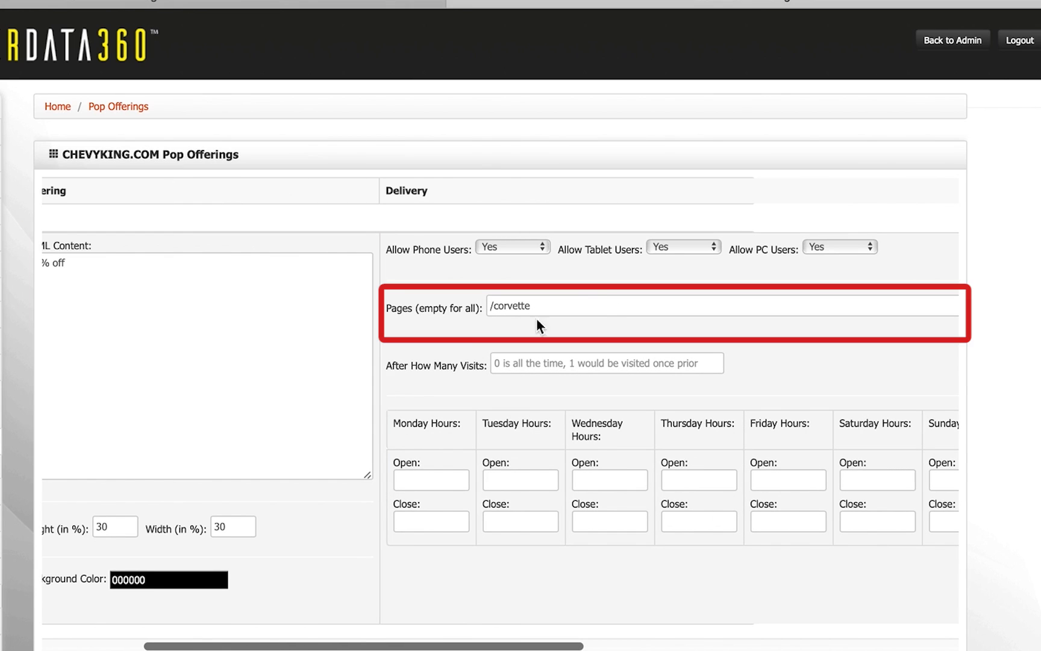
{"action": "left_click", "coordinate": [596, 305]}
{"action": "left_click_drag", "start_coordinate": [497, 647], "coordinate": [498, 647]}
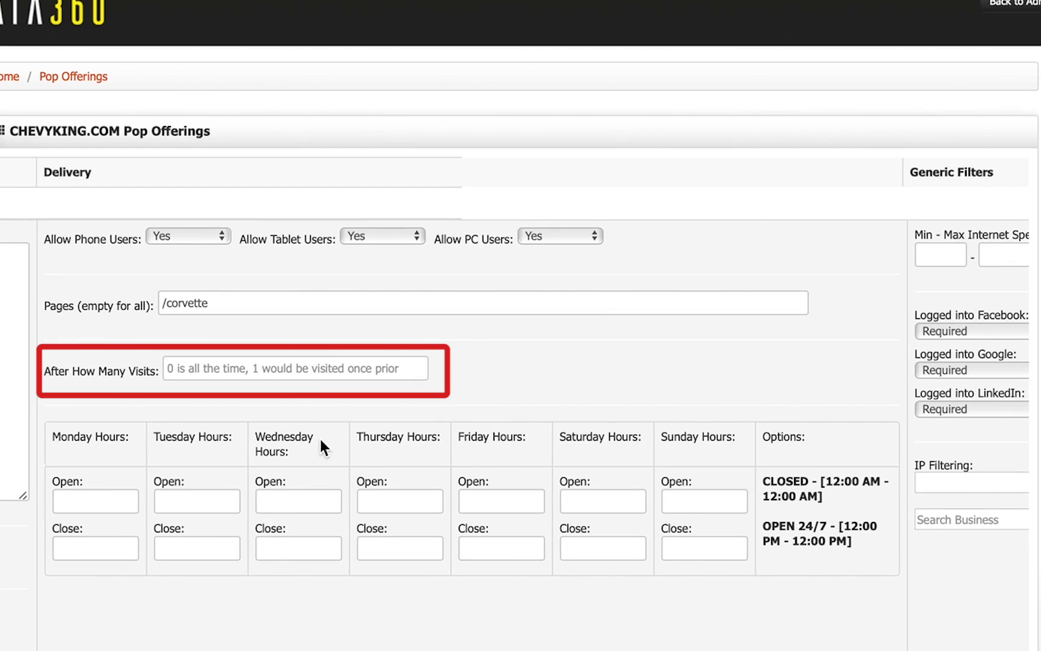
- Enter 0 for After How Many Visits and replace that value with 3
{"action": "left_click", "coordinate": [324, 364]}
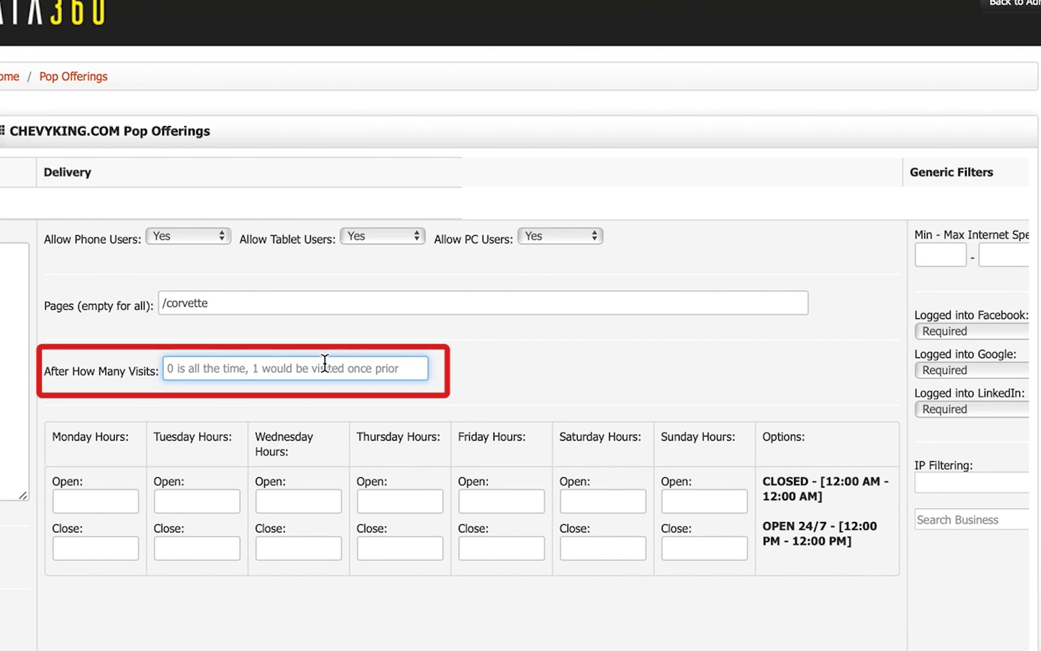
{"action": "type", "text": "0"}
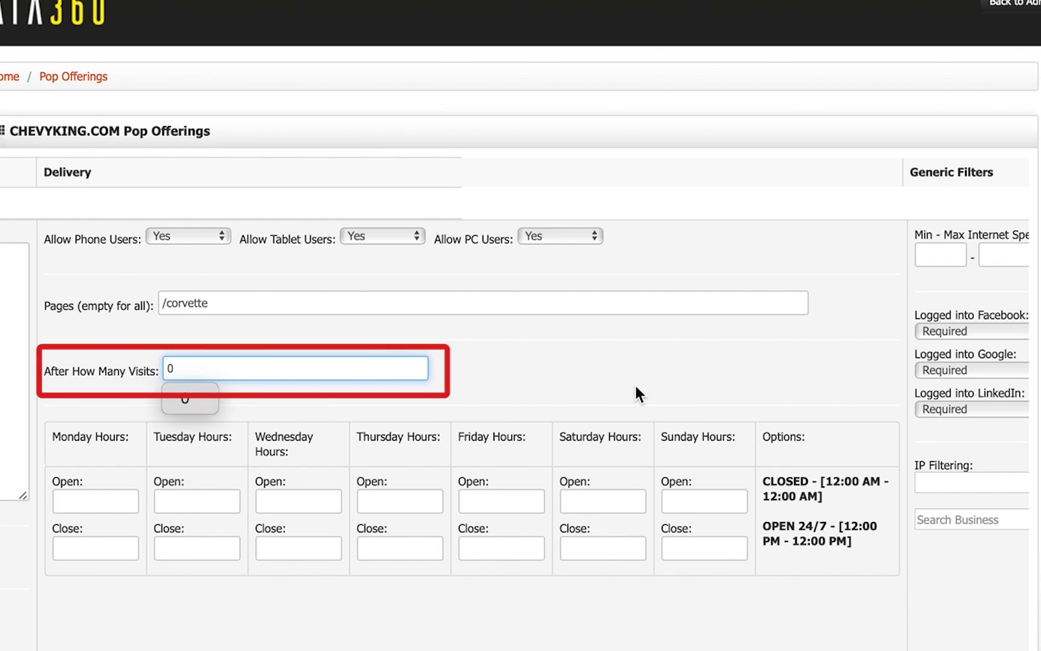
{"action": "left_click", "coordinate": [733, 378]}
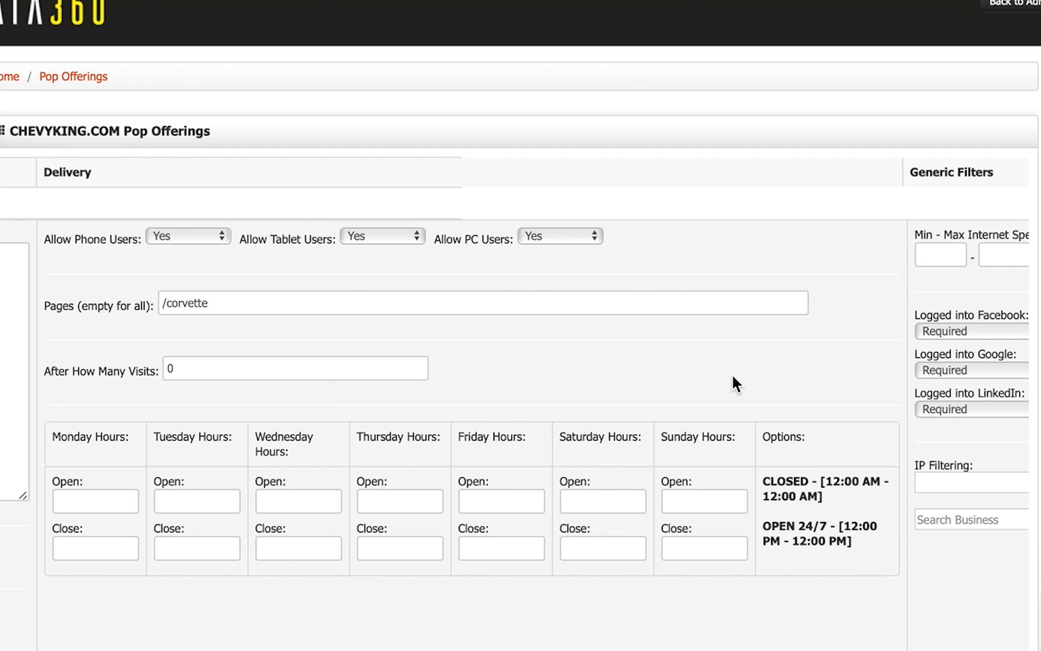
{"action": "left_click_drag", "start_coordinate": [205, 367], "coordinate": [155, 368]}
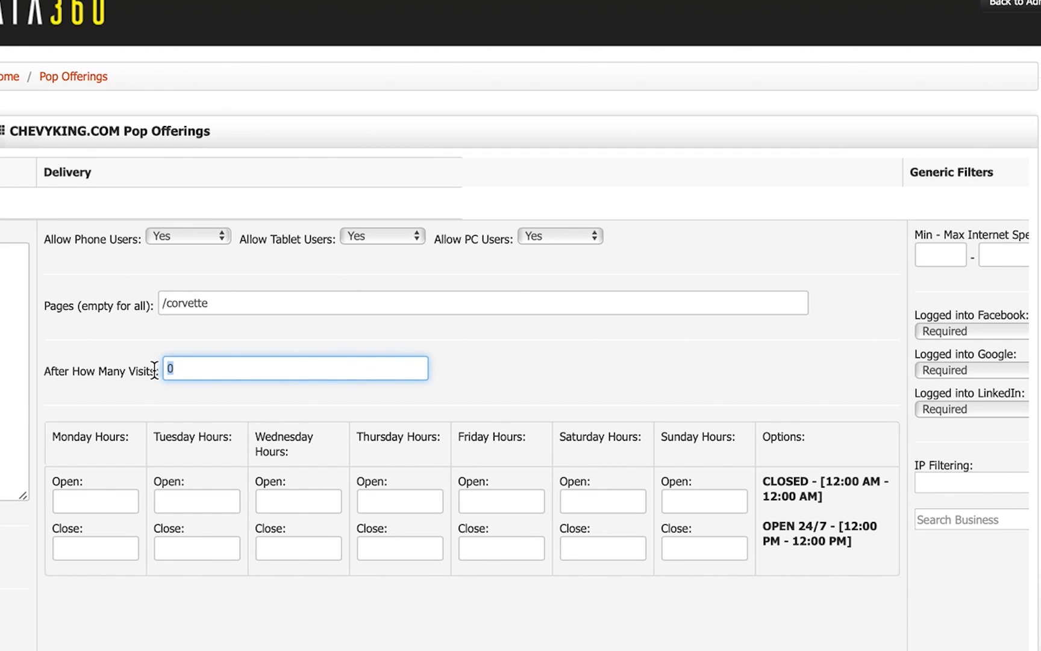
{"action": "type", "text": "3"}
- Set the Tuesday hours to open at 1:00pm and close at 5:00pm, and highlight the CLOSED and OPEN 24/7 time notes
{"action": "left_click", "coordinate": [231, 501]}
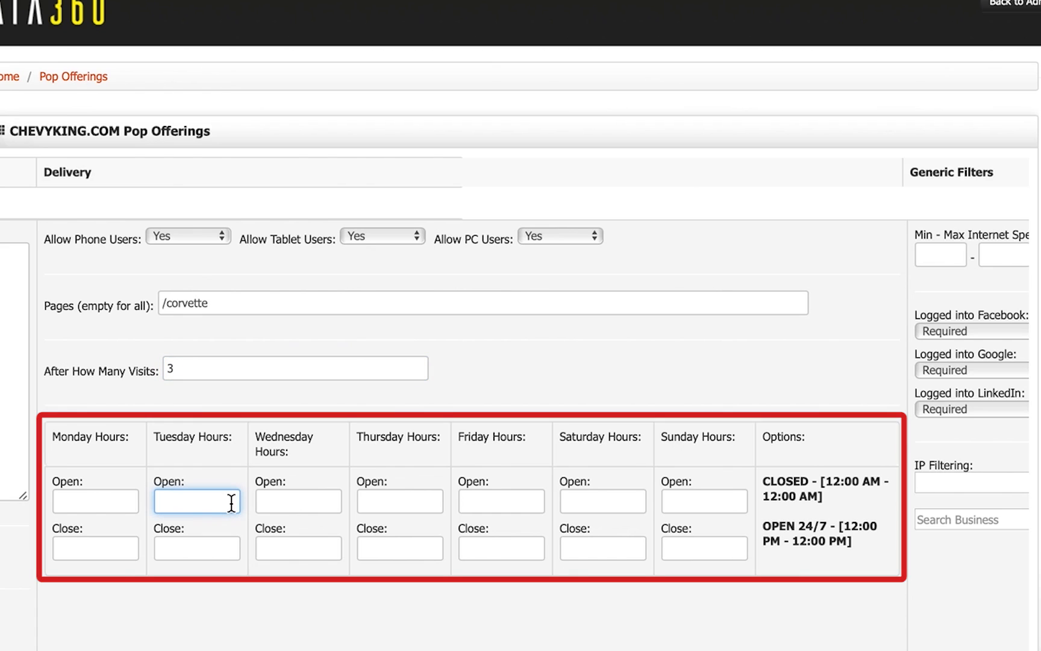
{"action": "type", "text": "1:00pm"}
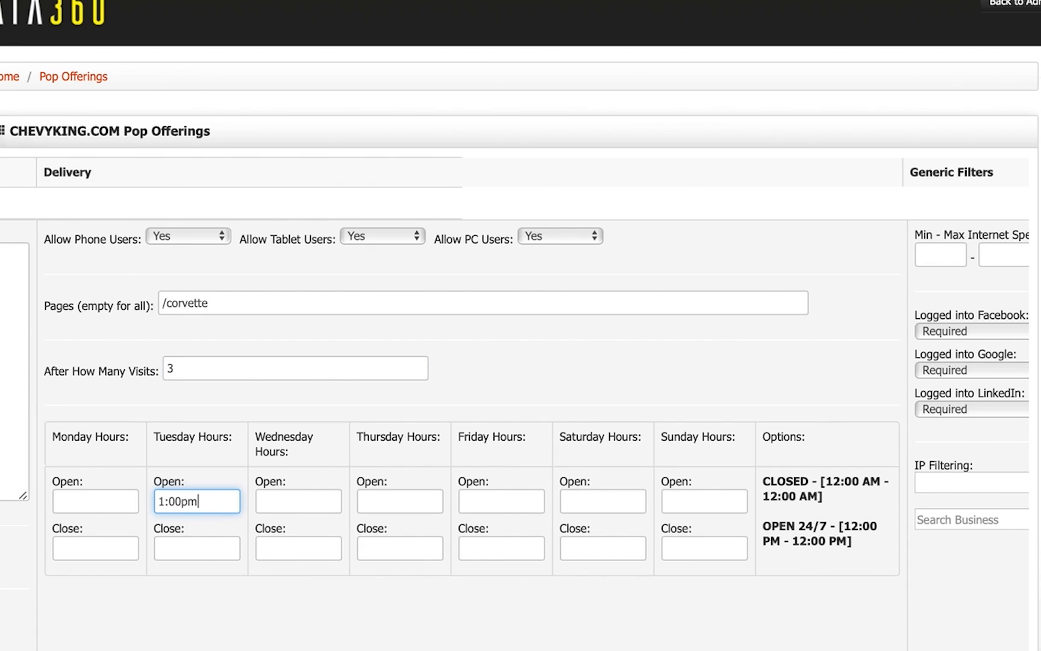
{"action": "left_click", "coordinate": [222, 559]}
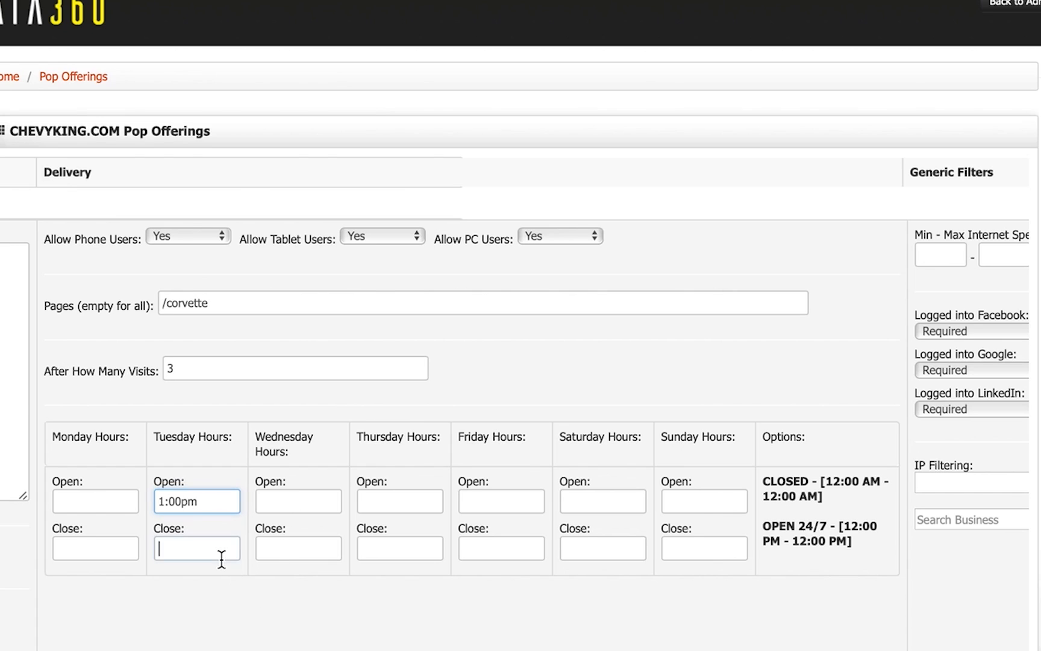
{"action": "type", "text": "5:"}
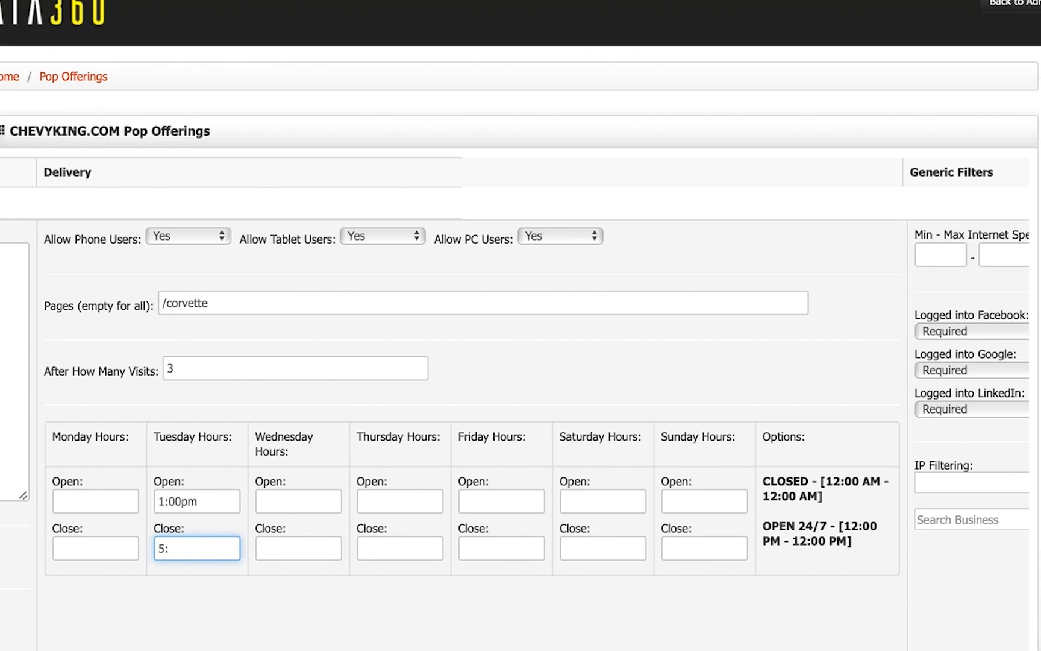
{"action": "type", "text": "00pm"}
{"action": "left_click_drag", "start_coordinate": [823, 496], "coordinate": [761, 480]}
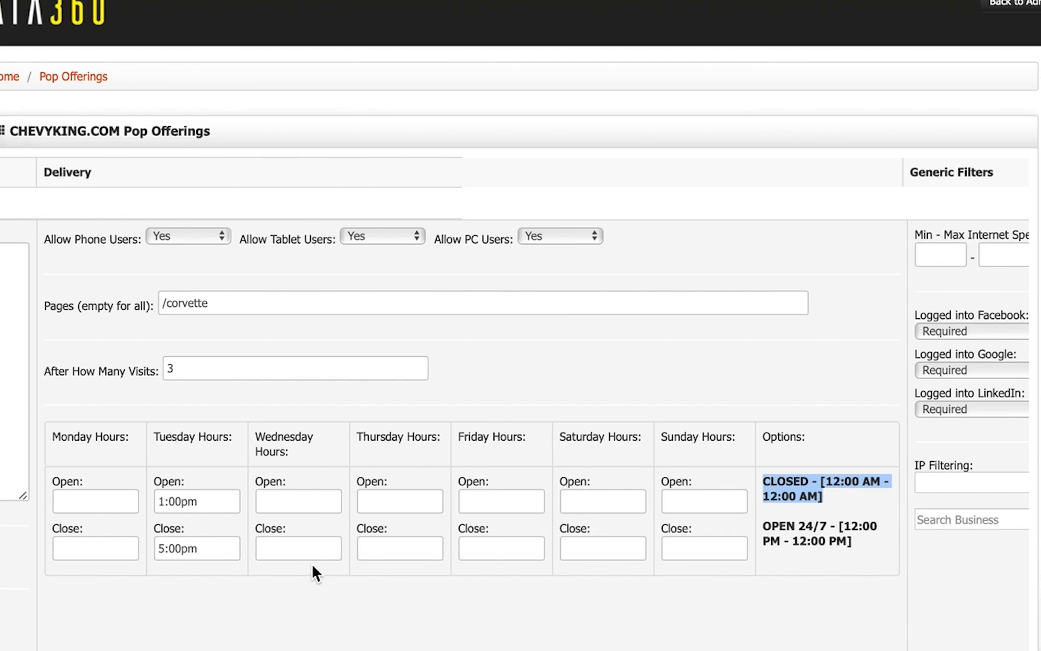
{"action": "left_click_drag", "start_coordinate": [861, 542], "coordinate": [836, 526]}
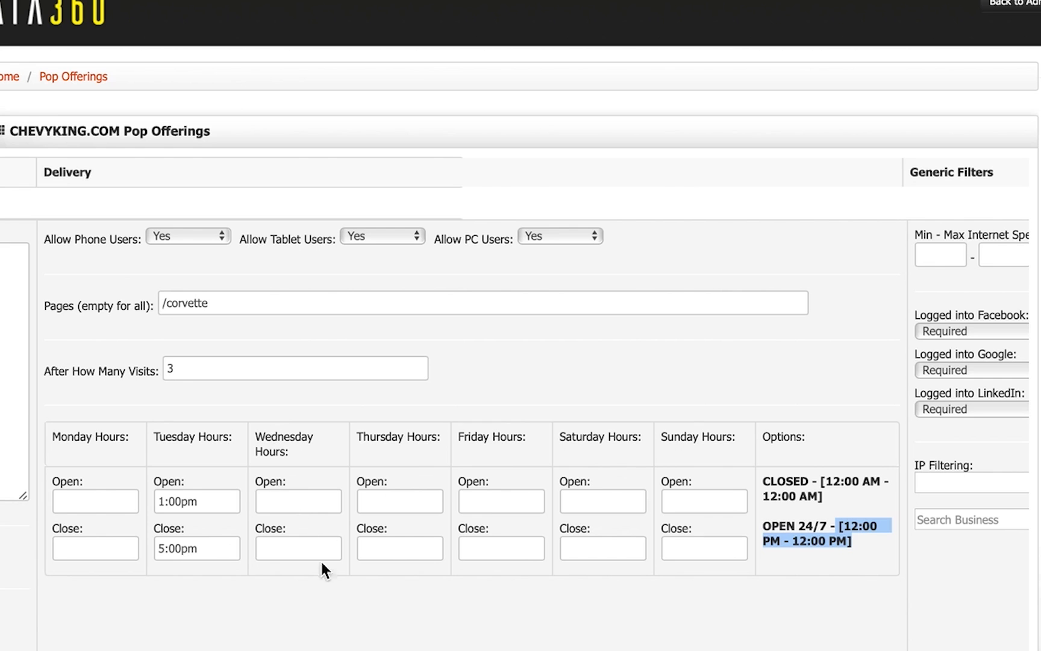
- Set the offering's Min - Max Internet Speed filter from 4 to 25 mb/s
{"action": "scroll", "coordinate": [515, 434], "scroll_direction": "right", "scroll_amount": 10}
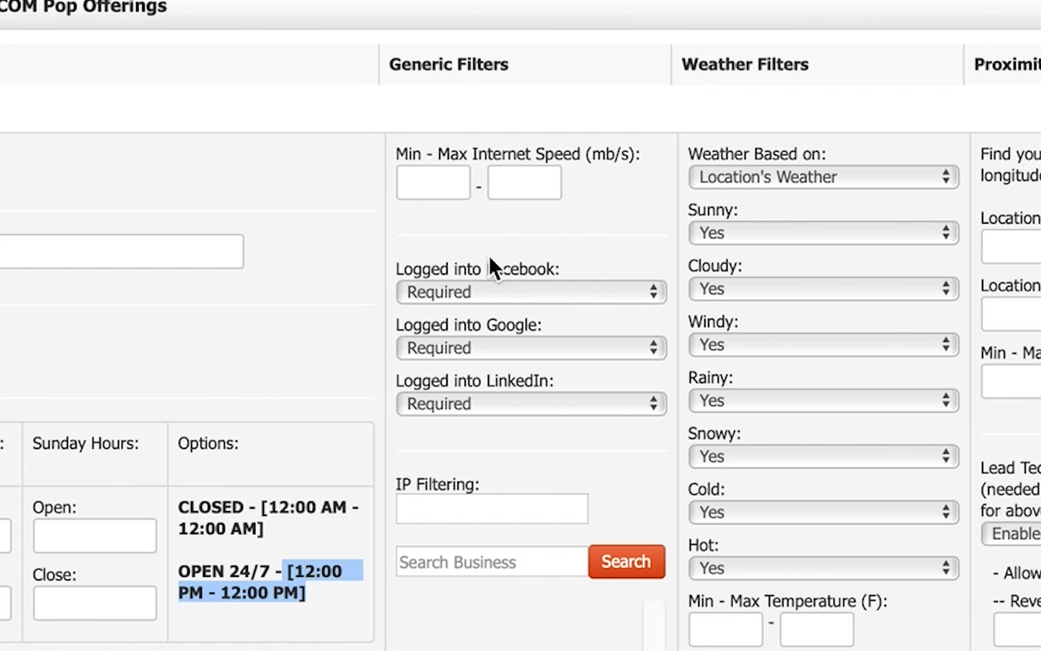
{"action": "left_click", "coordinate": [410, 253]}
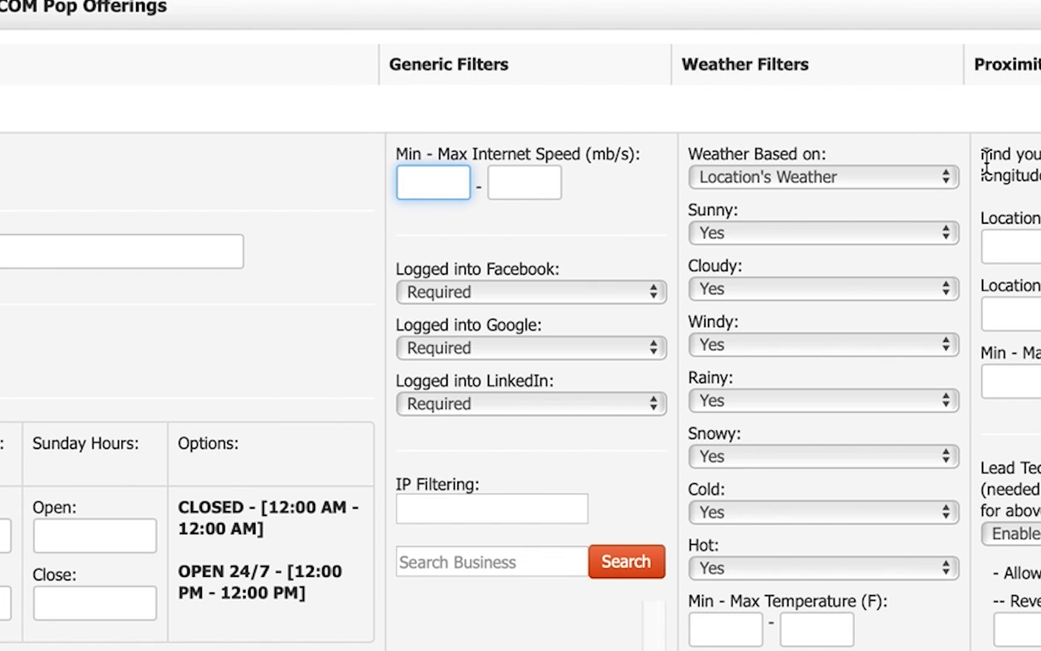
{"action": "scroll", "coordinate": [521, 391], "scroll_direction": "left", "scroll_amount": 15}
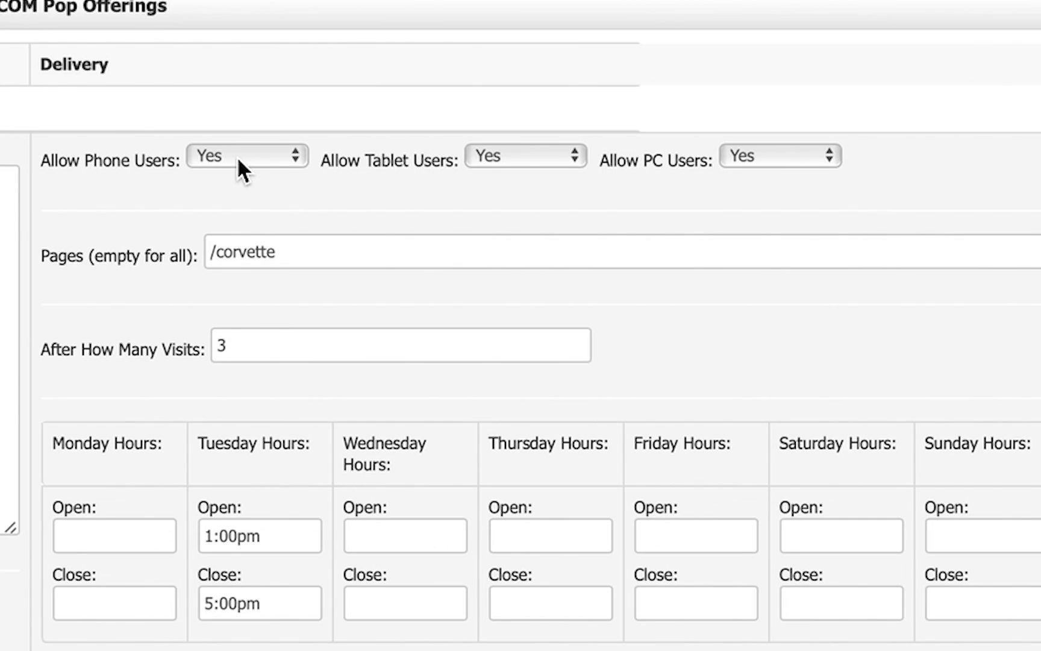
{"action": "scroll", "coordinate": [646, 391], "scroll_direction": "right", "scroll_amount": 15}
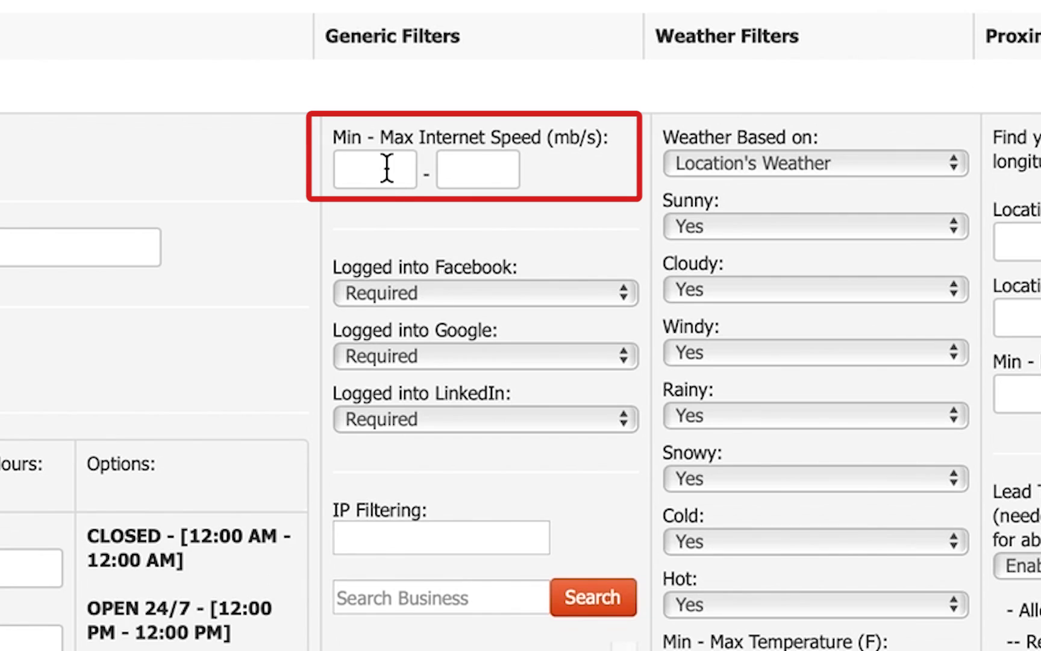
{"action": "left_click", "coordinate": [624, 179]}
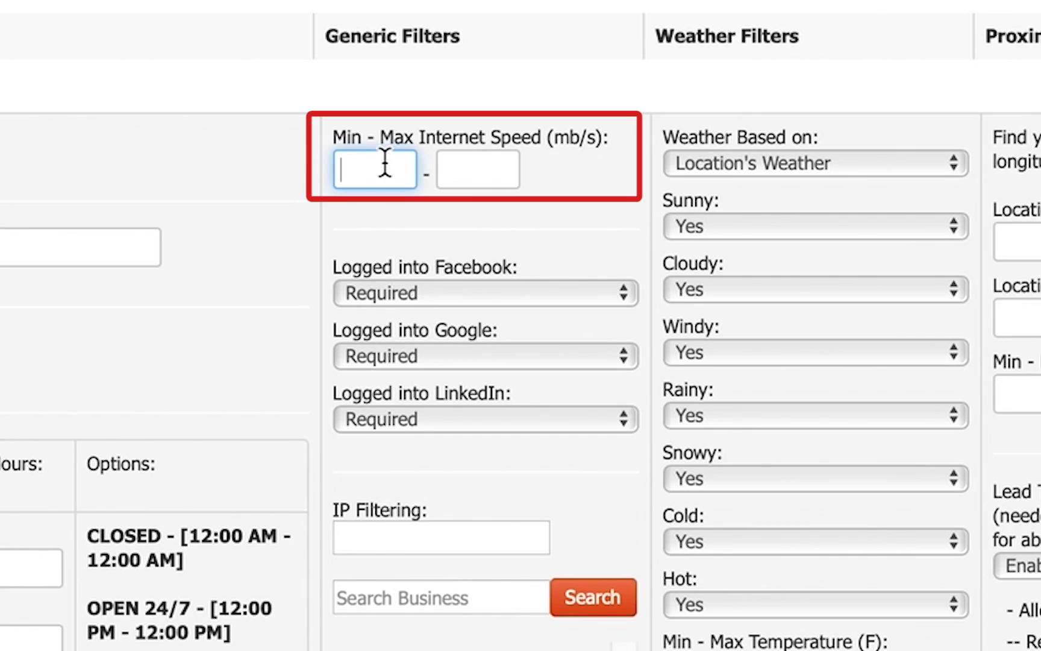
{"action": "type", "text": "3"}
{"action": "key", "text": "BackSpace"}
{"action": "type", "text": "4"}
{"action": "left_click", "coordinate": [467, 176]}
{"action": "type", "text": "25"}
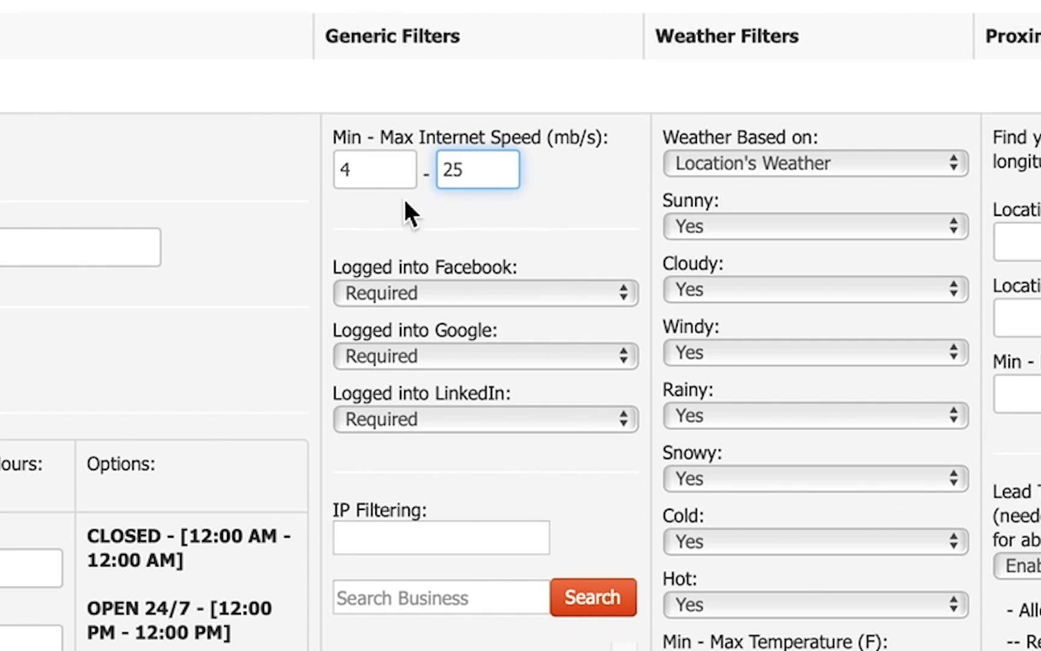
- Enter 5 as the minimum internet speed and replace that value with 6 mb/s
{"action": "left_click_drag", "start_coordinate": [367, 168], "coordinate": [316, 174]}
{"action": "type", "text": "5"}
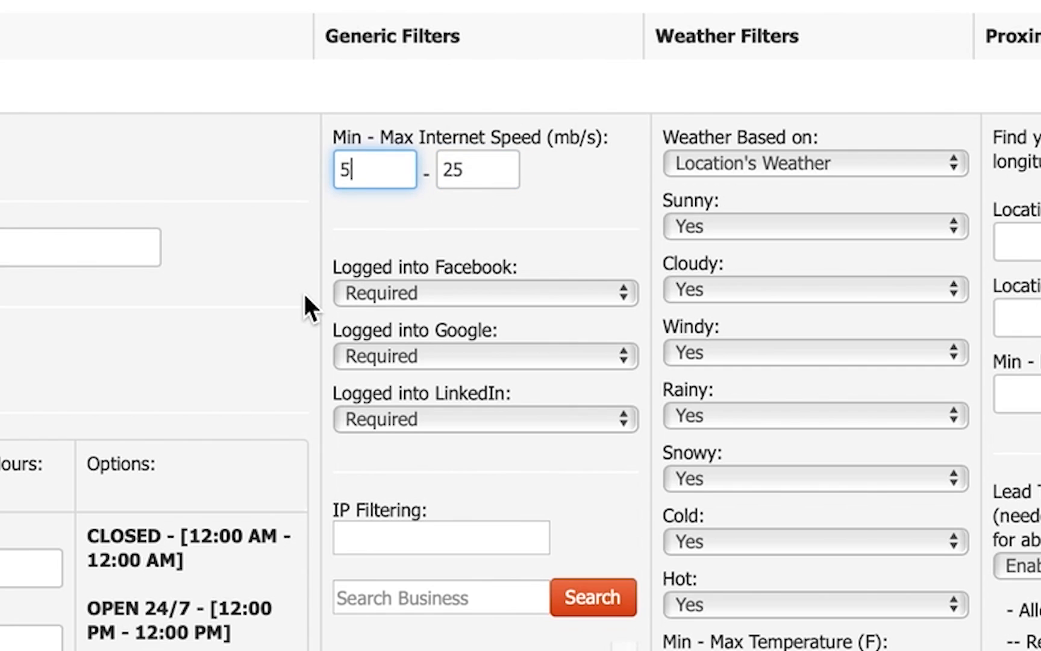
{"action": "key", "text": "BackSpace"}
{"action": "type", "text": "6"}
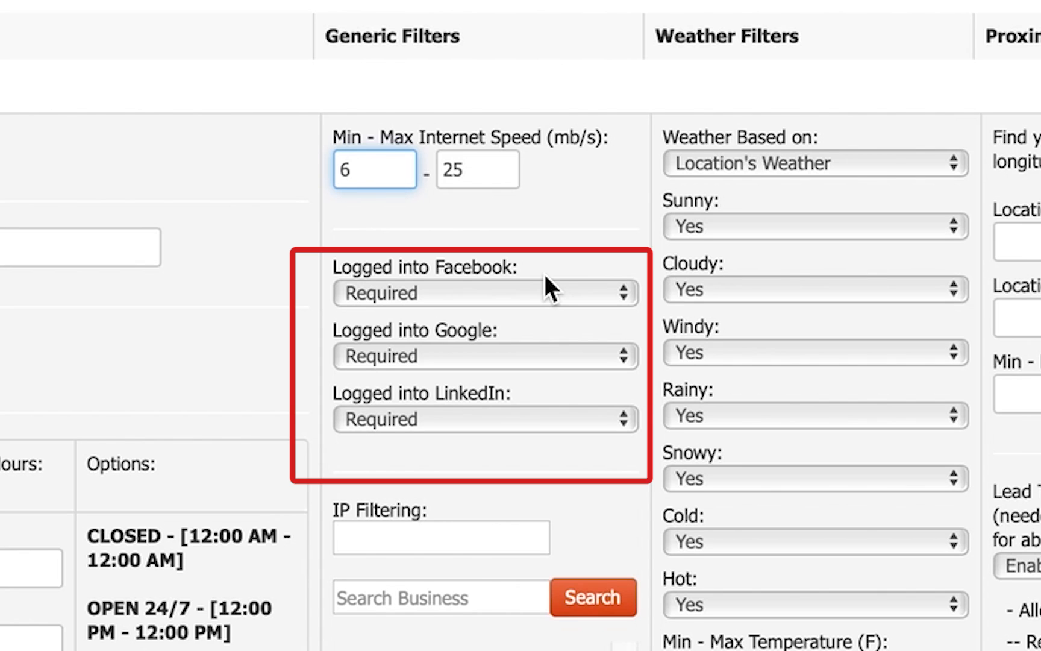
- Set Logged into Google and Logged into LinkedIn to "Doesn't Need to Be"
{"action": "left_click", "coordinate": [487, 355]}
{"action": "left_click", "coordinate": [449, 388]}
{"action": "left_click", "coordinate": [426, 416]}
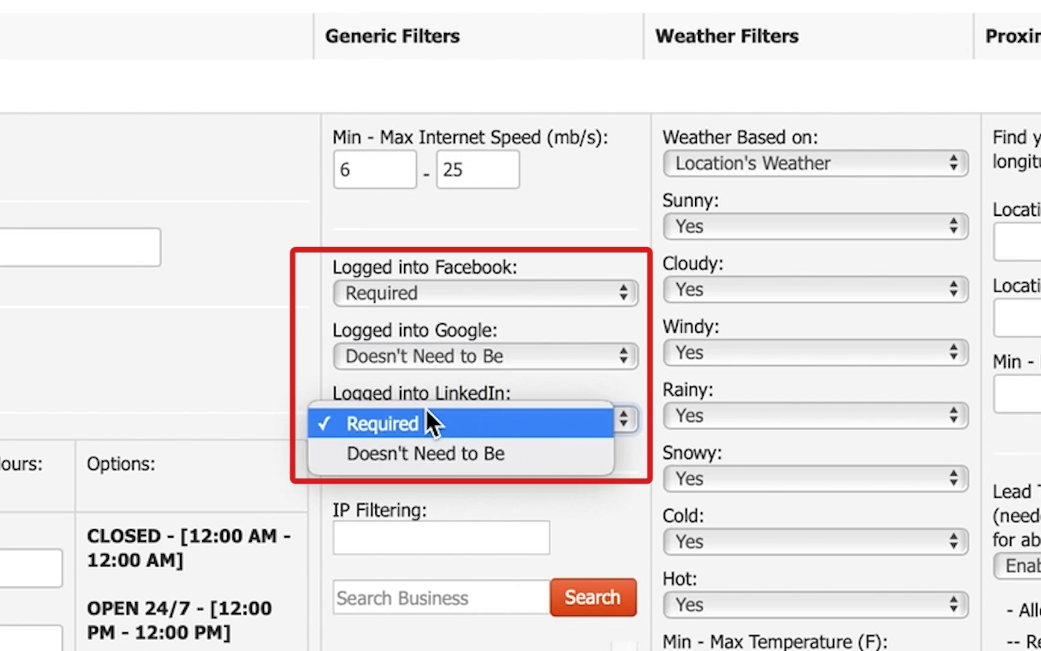
{"action": "left_click", "coordinate": [417, 449]}
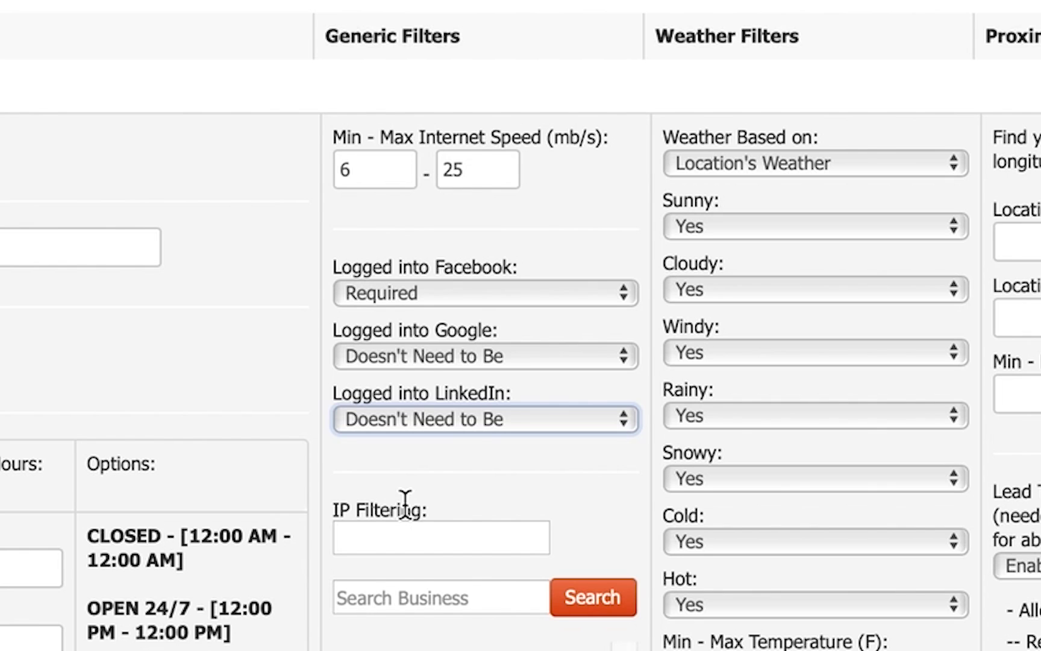
- Return Logged into Google and Logged into LinkedIn to Required
{"action": "left_click", "coordinate": [490, 363]}
{"action": "left_click", "coordinate": [488, 330]}
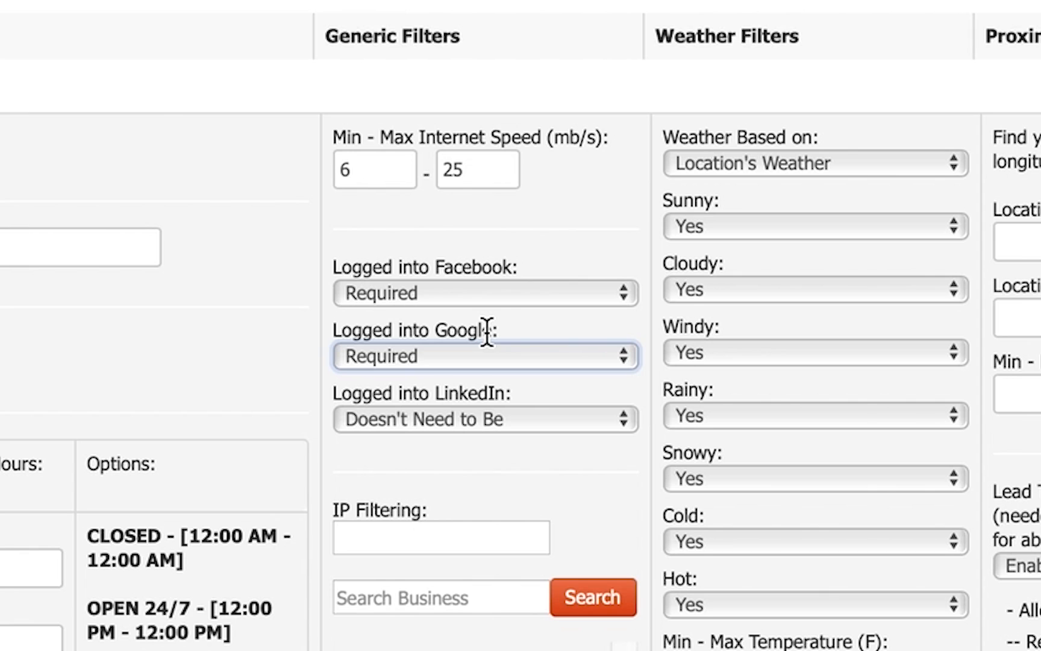
{"action": "left_click", "coordinate": [460, 420]}
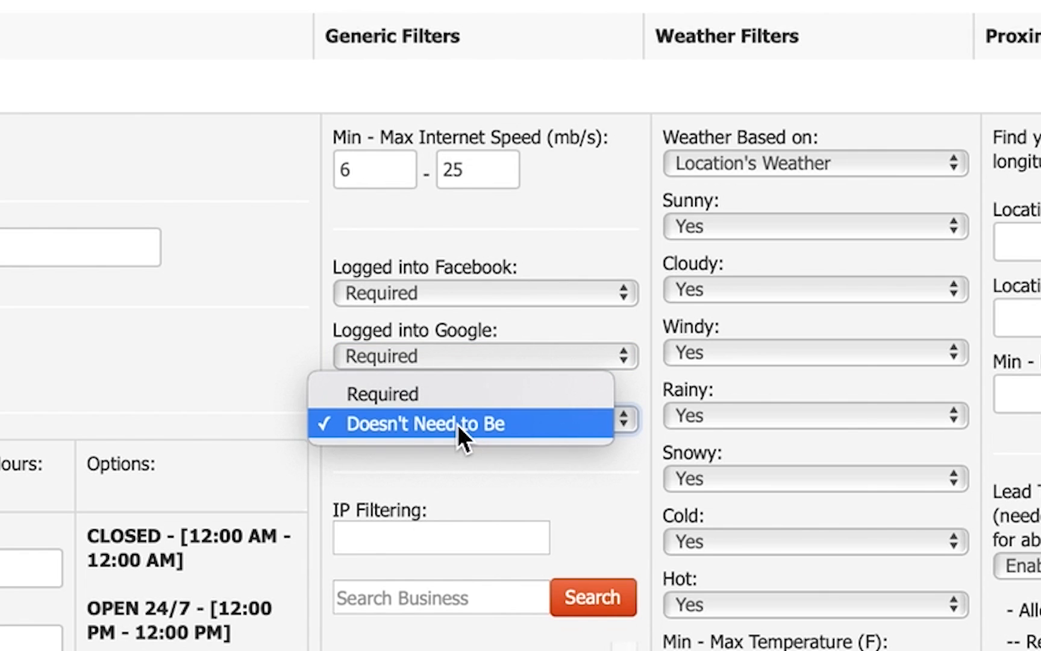
{"action": "left_click", "coordinate": [513, 395]}
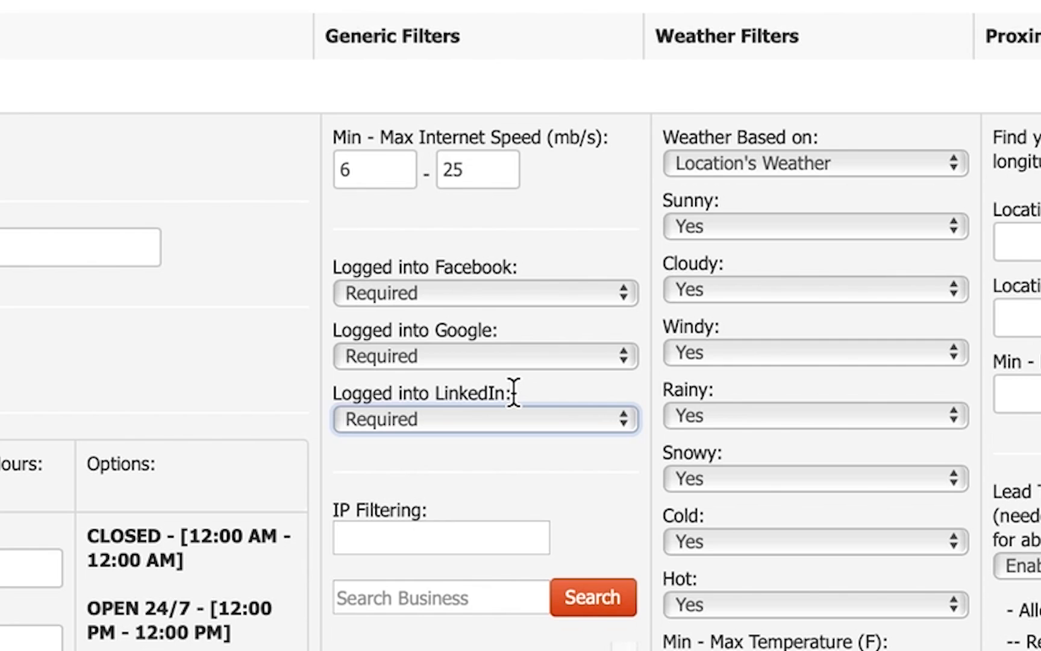
- Set Logged into Google and Logged into Facebook to "Doesn't Need to Be"
{"action": "left_click", "coordinate": [406, 347]}
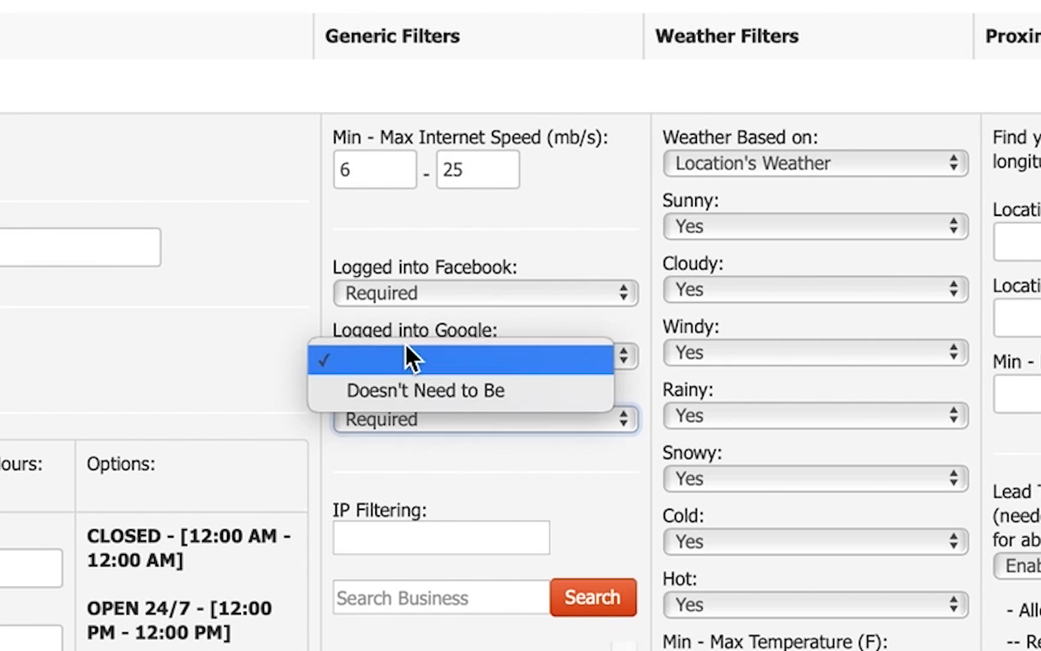
{"action": "left_click", "coordinate": [401, 385]}
{"action": "left_click", "coordinate": [434, 294]}
{"action": "left_click", "coordinate": [431, 337]}
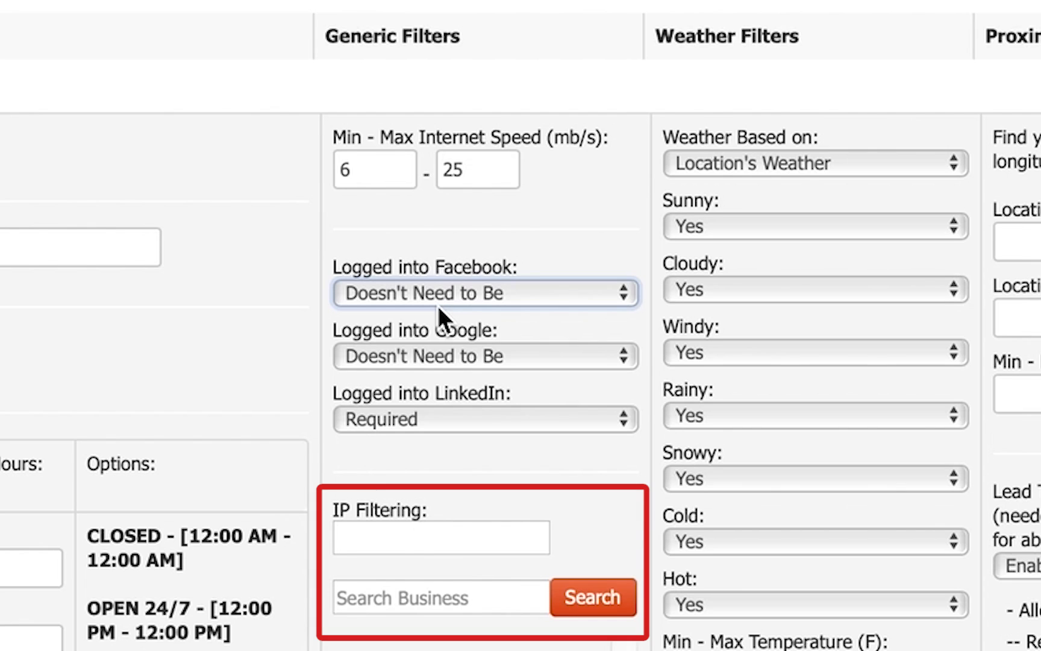
- Search the businesses under IP Filtering for "merck"
{"action": "left_click", "coordinate": [352, 538]}
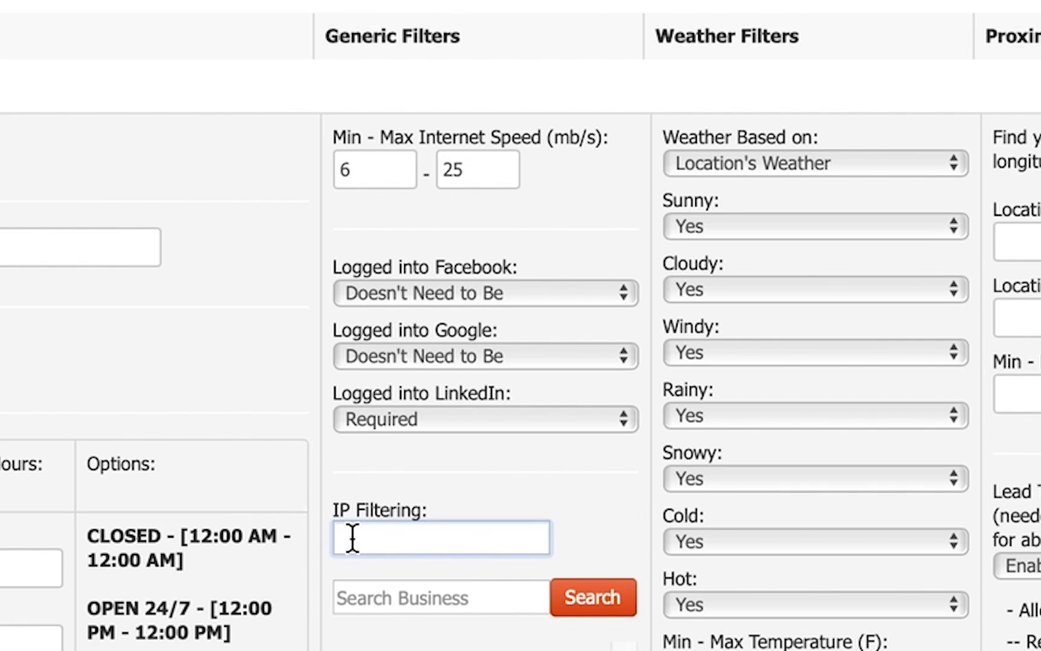
{"action": "key", "text": "Tab"}
{"action": "type", "text": "ma"}
{"action": "key", "text": "BackSpace"}
{"action": "type", "text": "erck"}
{"action": "left_click", "coordinate": [572, 606]}
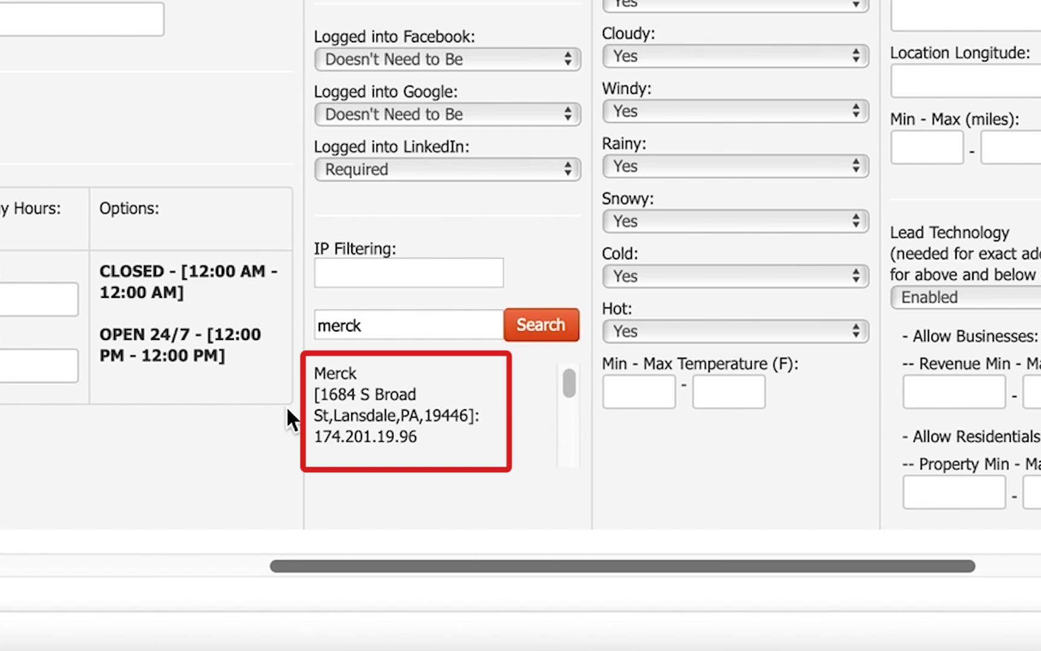
- Copy Merck's IP address 174.201.19.96 from the search results into IP Filtering
{"action": "left_click_drag", "start_coordinate": [323, 398], "coordinate": [466, 415]}
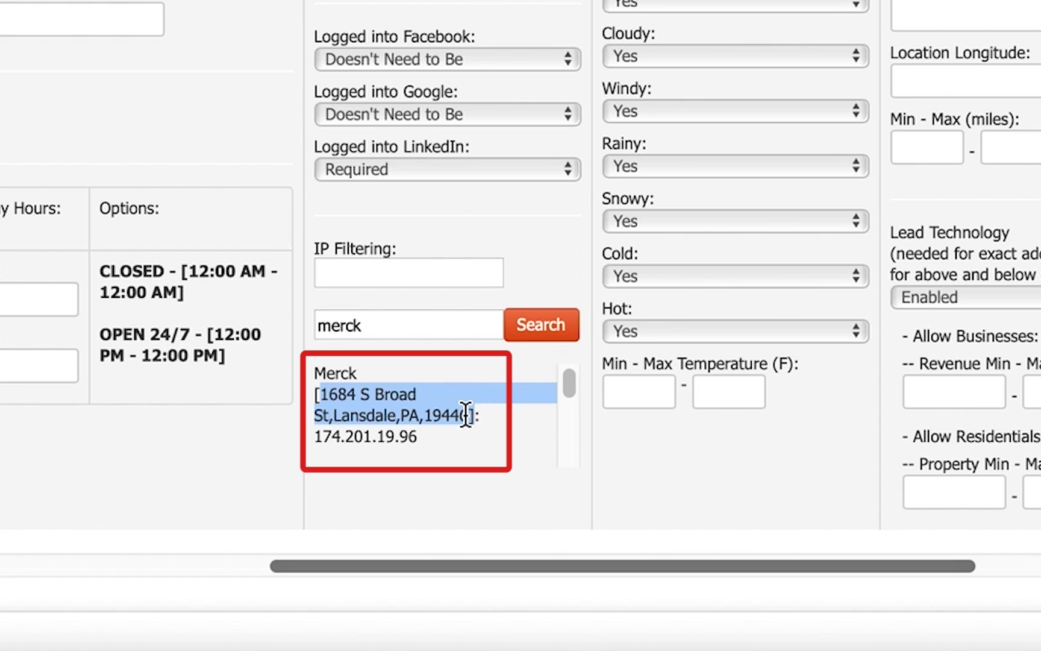
{"action": "left_click_drag", "start_coordinate": [421, 439], "coordinate": [314, 435]}
{"action": "key", "text": "super+c"}
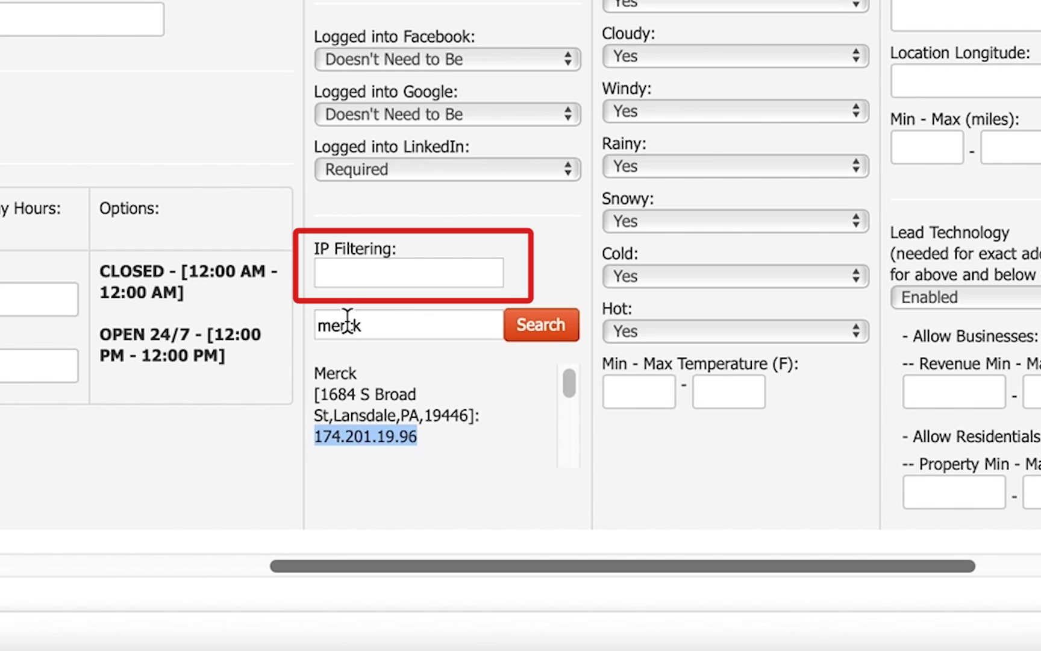
{"action": "left_click", "coordinate": [349, 273]}
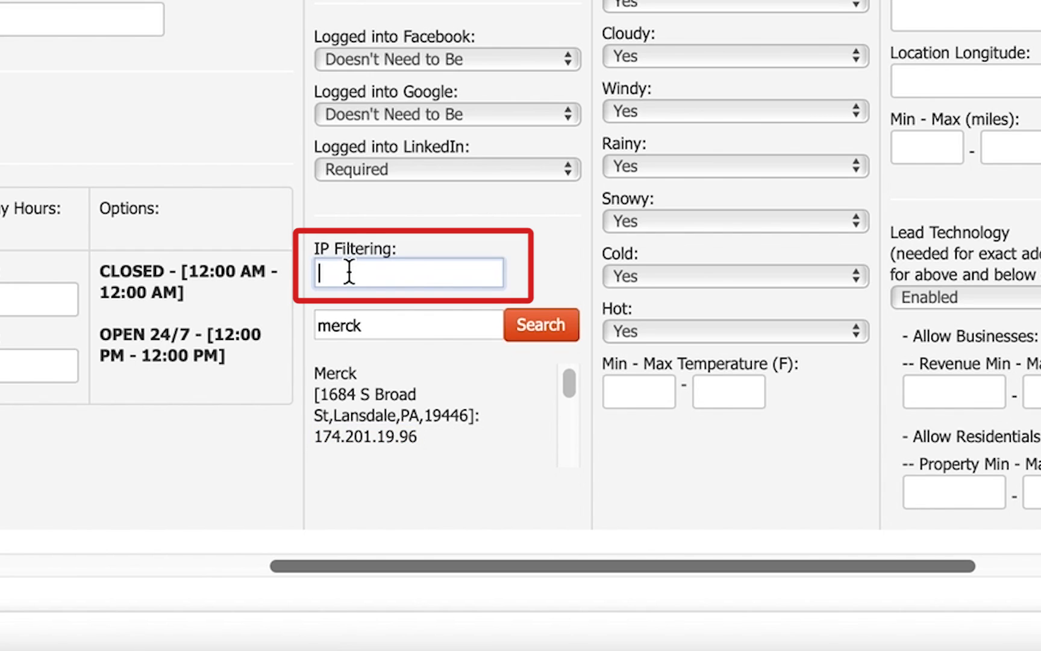
{"action": "key", "text": "super+v"}
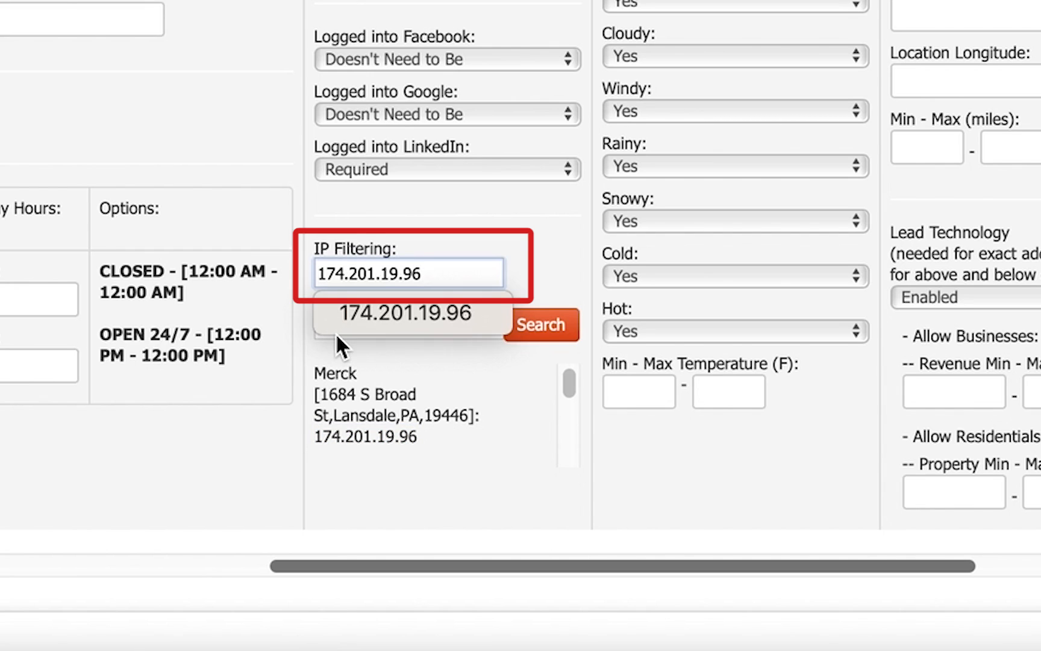
{"action": "left_click", "coordinate": [459, 202]}
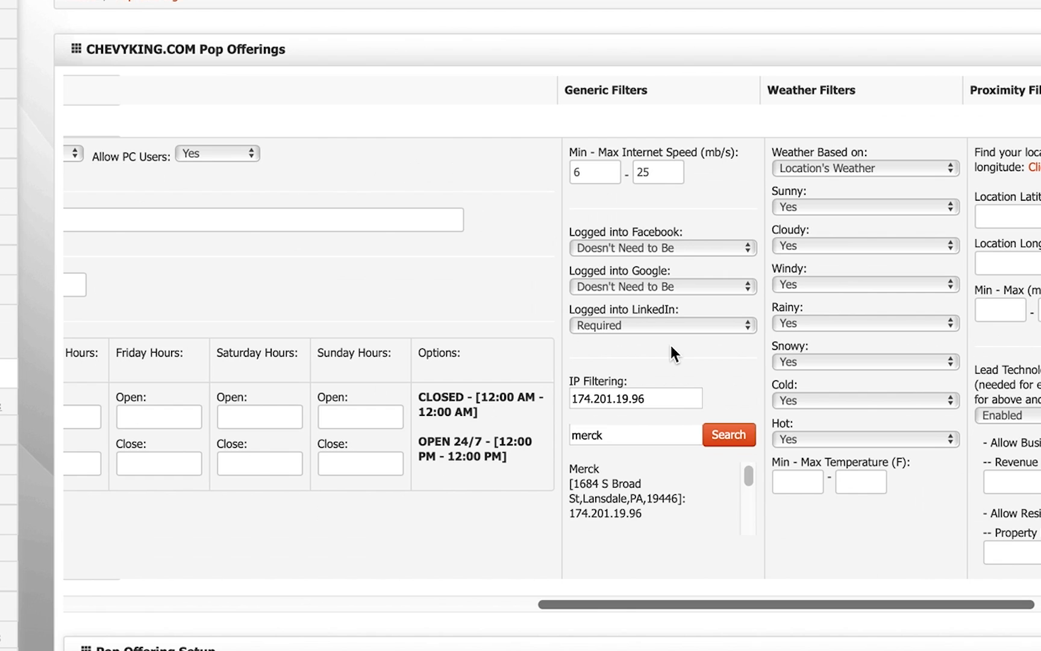
- Append the comma-separated entries 1.1.1.1, 1..1.1.1.1. and 7.7.7.7.7 to IP Filtering
{"action": "left_click_drag", "start_coordinate": [607, 603], "coordinate": [144, 608]}
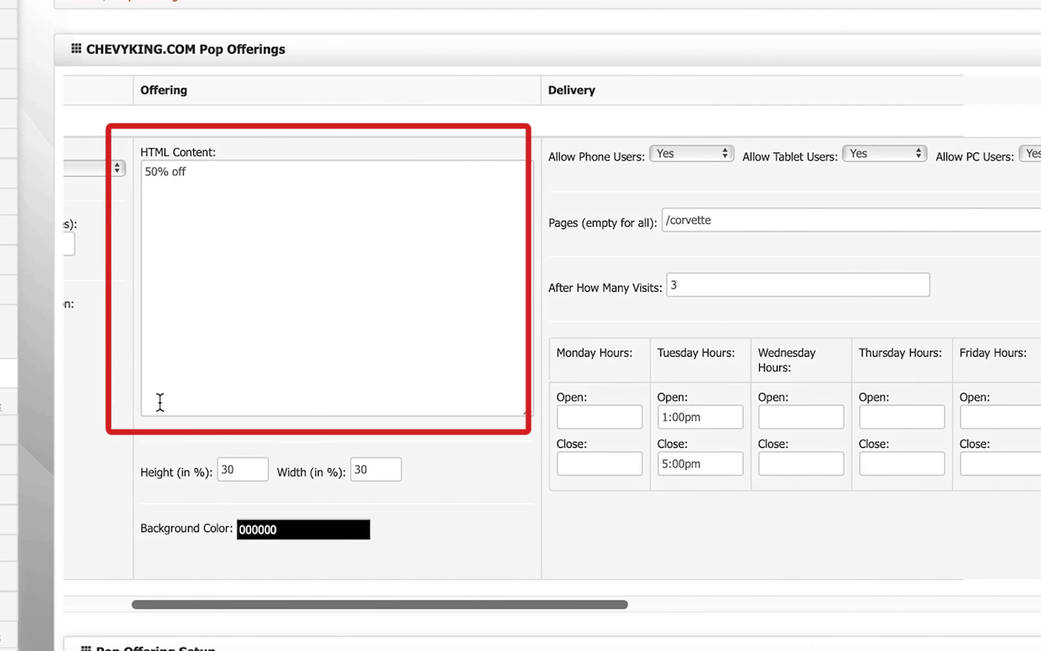
{"action": "left_click_drag", "start_coordinate": [188, 171], "coordinate": [70, 174]}
{"action": "left_click_drag", "start_coordinate": [353, 600], "coordinate": [829, 607]}
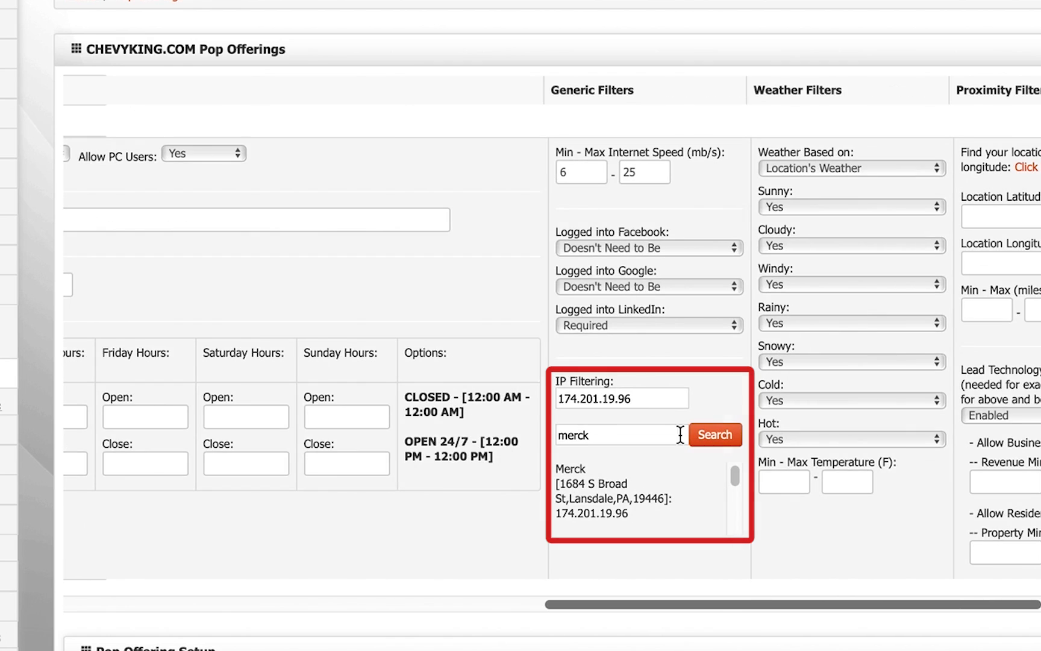
{"action": "left_click", "coordinate": [632, 399]}
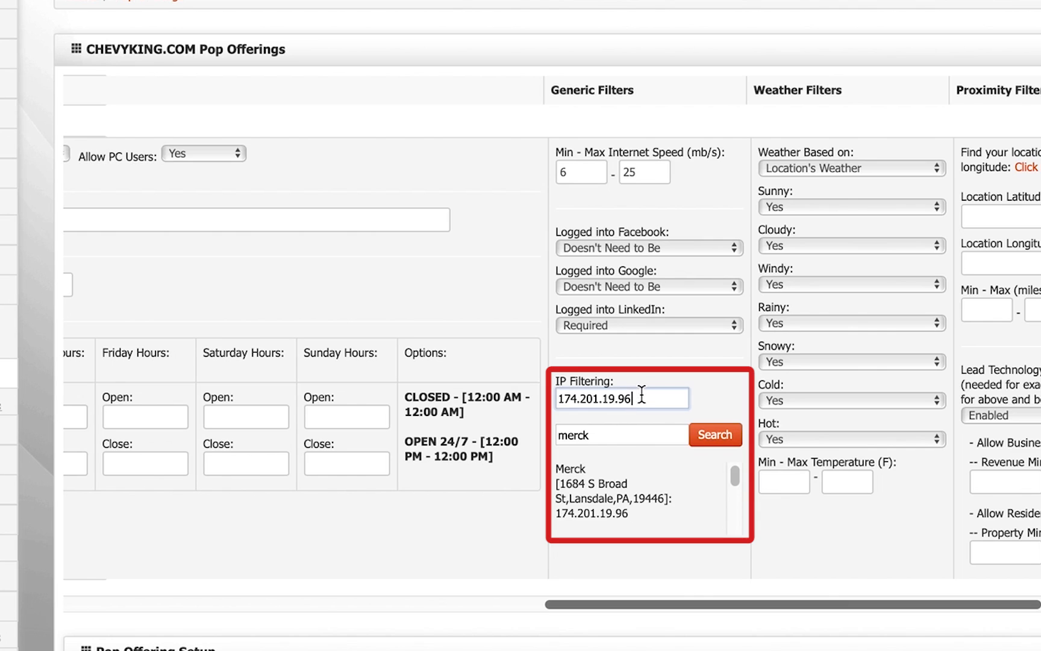
{"action": "type", "text": ",1.1.1."}
{"action": "type", "text": "1"}
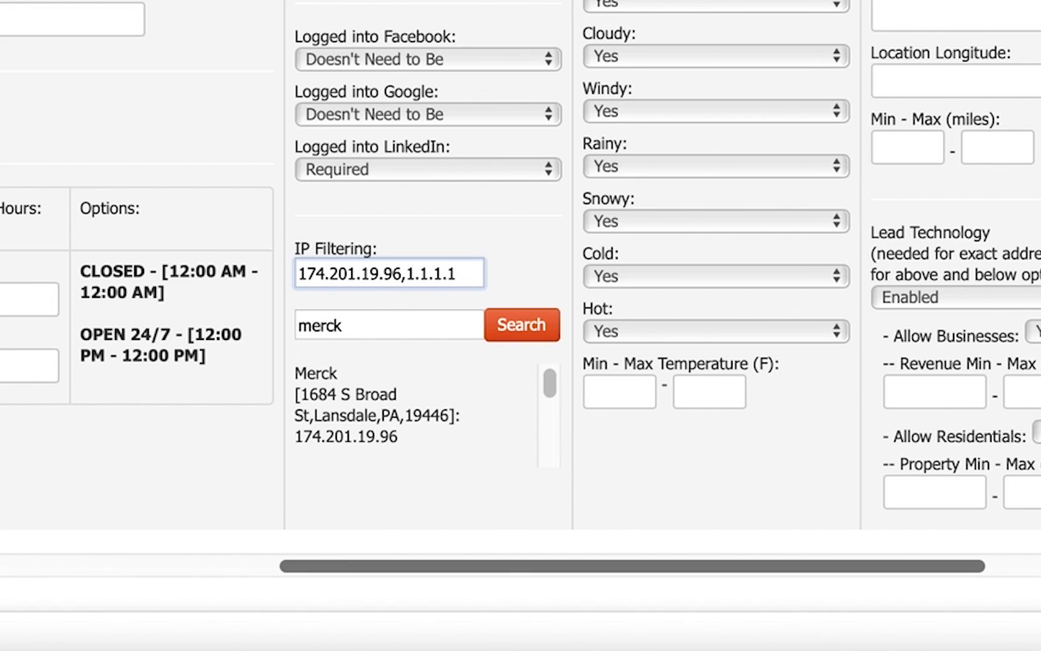
{"action": "type", "text": ",1..1.1.1.1."}
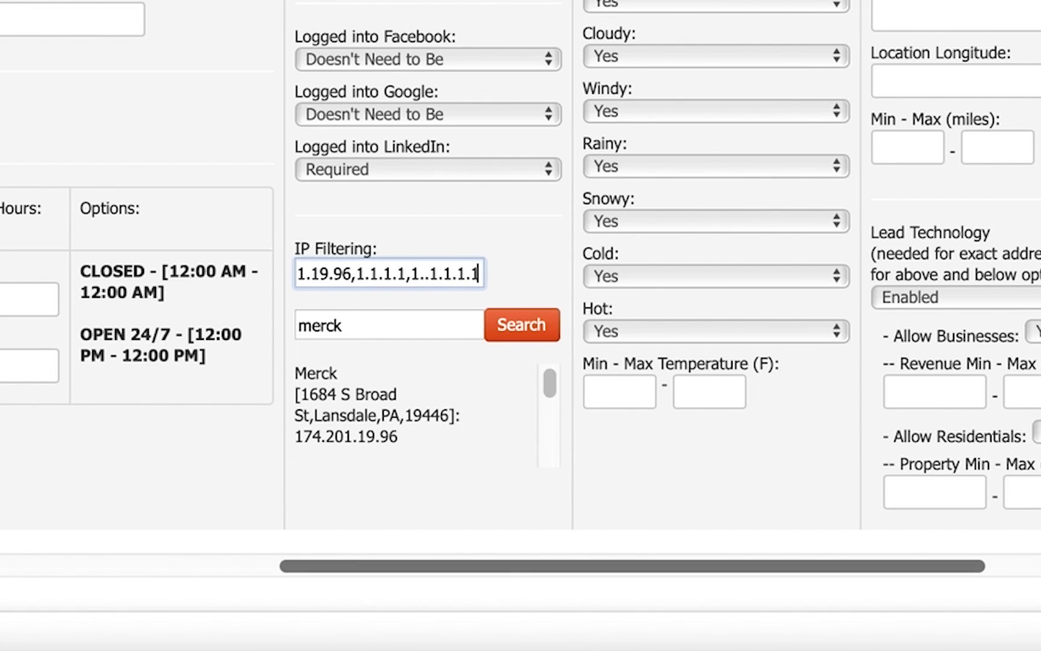
{"action": "type", "text": ",7.7.7.7.7"}
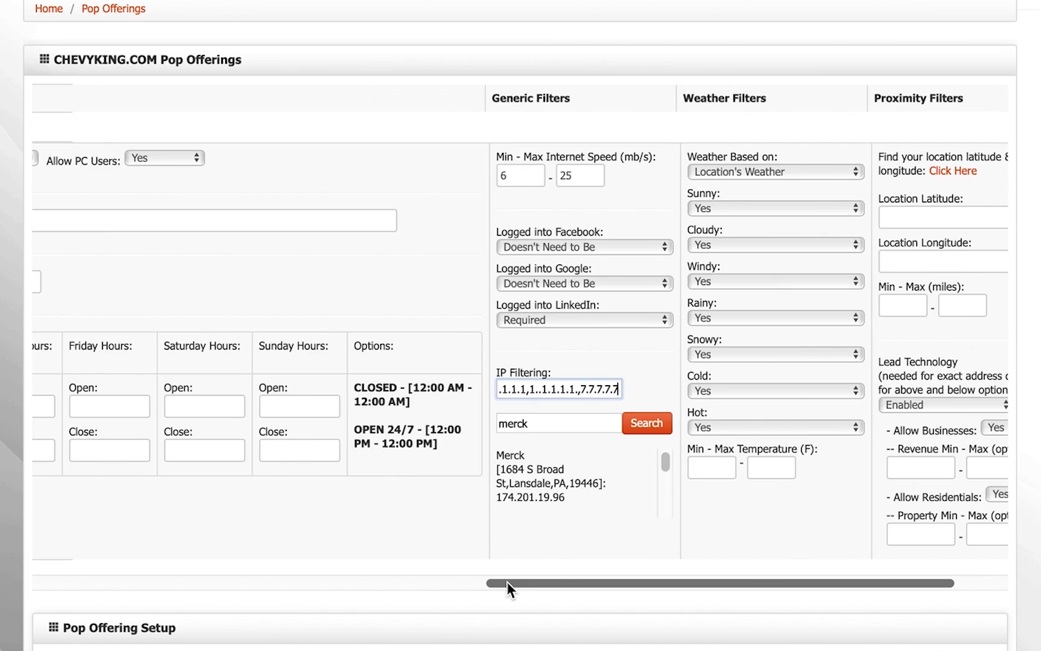
- Replace the offering's HTML content with "All Merck employees will receive up to X% off all merch"
{"action": "left_click_drag", "start_coordinate": [507, 582], "coordinate": [81, 594]}
{"action": "left_click", "coordinate": [228, 176]}
{"action": "left_click_drag", "start_coordinate": [227, 176], "coordinate": [190, 177]}
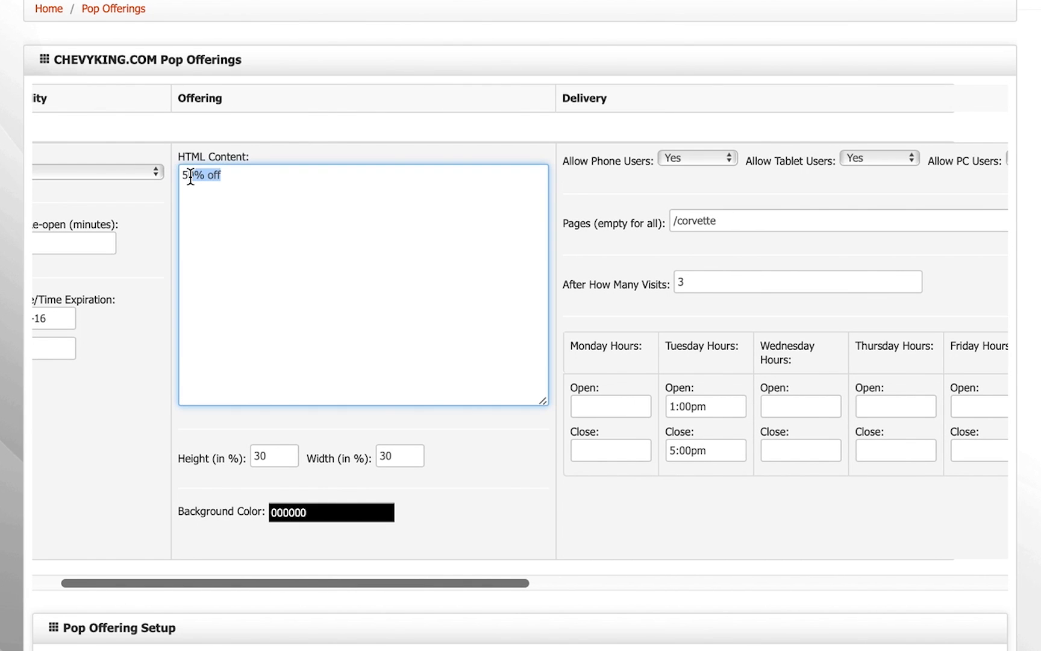
{"action": "key", "text": "BackSpace"}
{"action": "key", "text": "BackSpace"}
{"action": "type", "text": "All Merck employees will recie"}
{"action": "type", "text": "ve up to X% off all merch"}
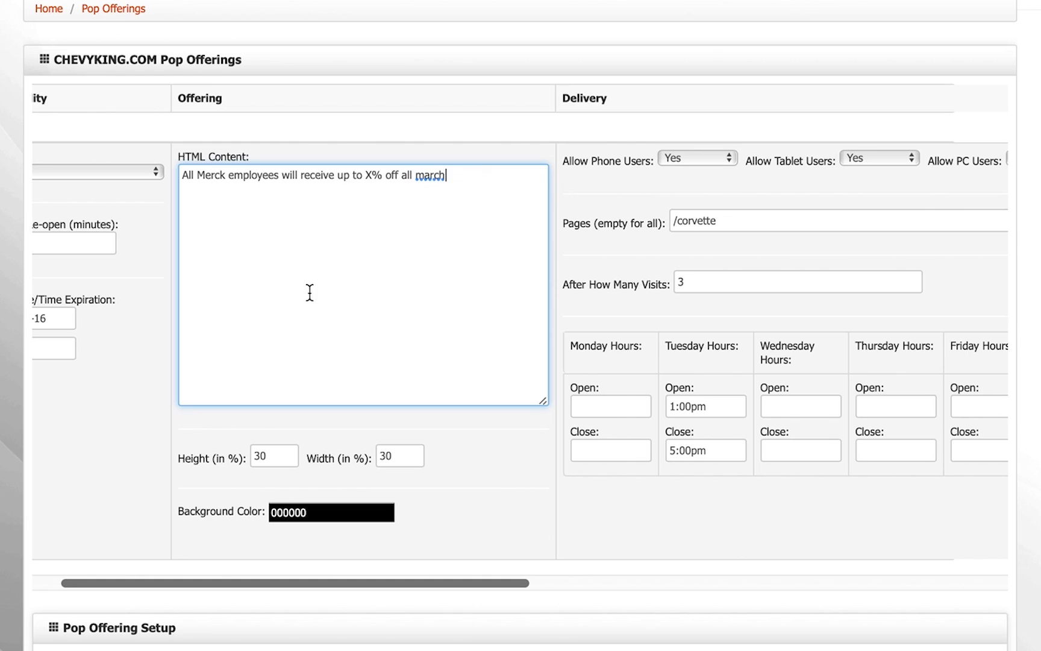
{"action": "left_click", "coordinate": [432, 169]}
{"action": "key", "text": "BackSpace"}
{"action": "type", "text": "e"}
- Clear the IP Filtering entries and the business search text in the Generic Filters
{"action": "left_click_drag", "start_coordinate": [420, 583], "coordinate": [827, 583]}
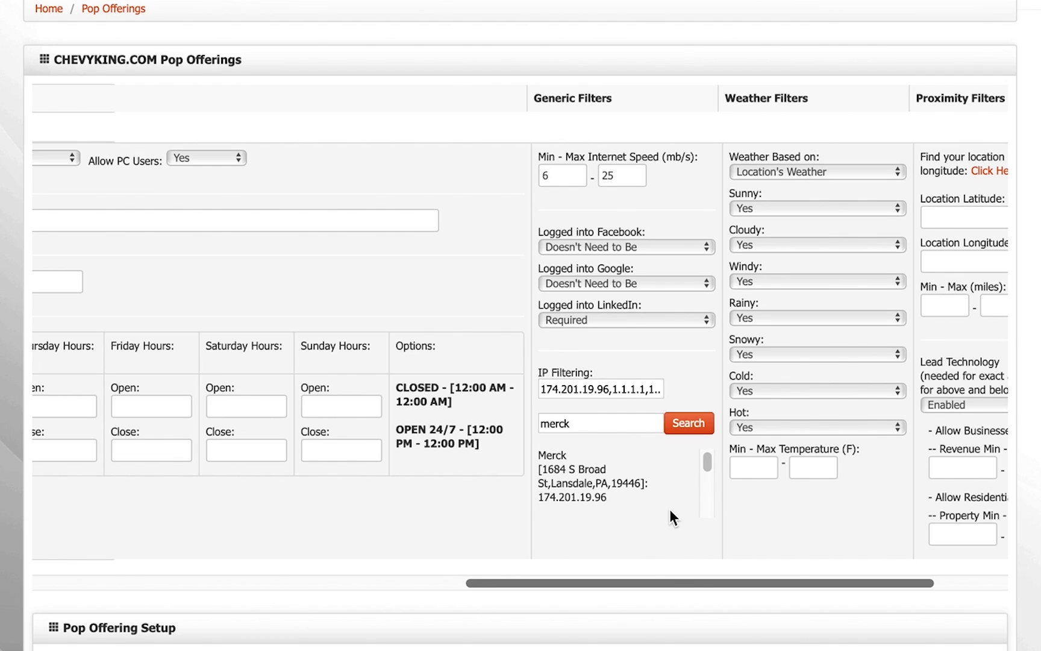
{"action": "left_click_drag", "start_coordinate": [663, 583], "coordinate": [827, 581]}
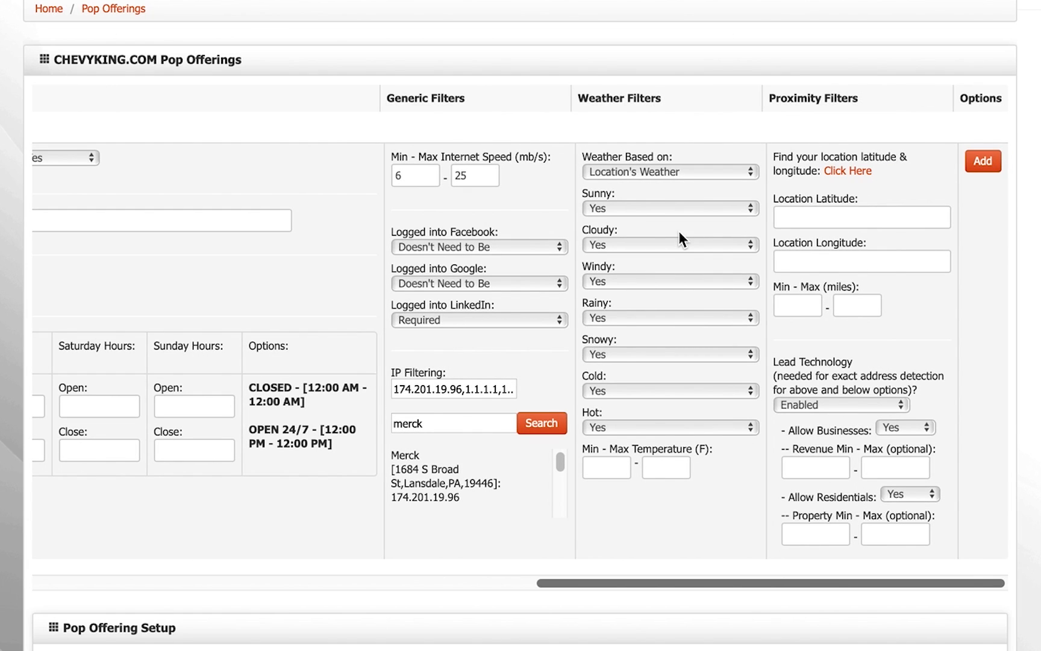
{"action": "left_click_drag", "start_coordinate": [488, 389], "coordinate": [344, 380]}
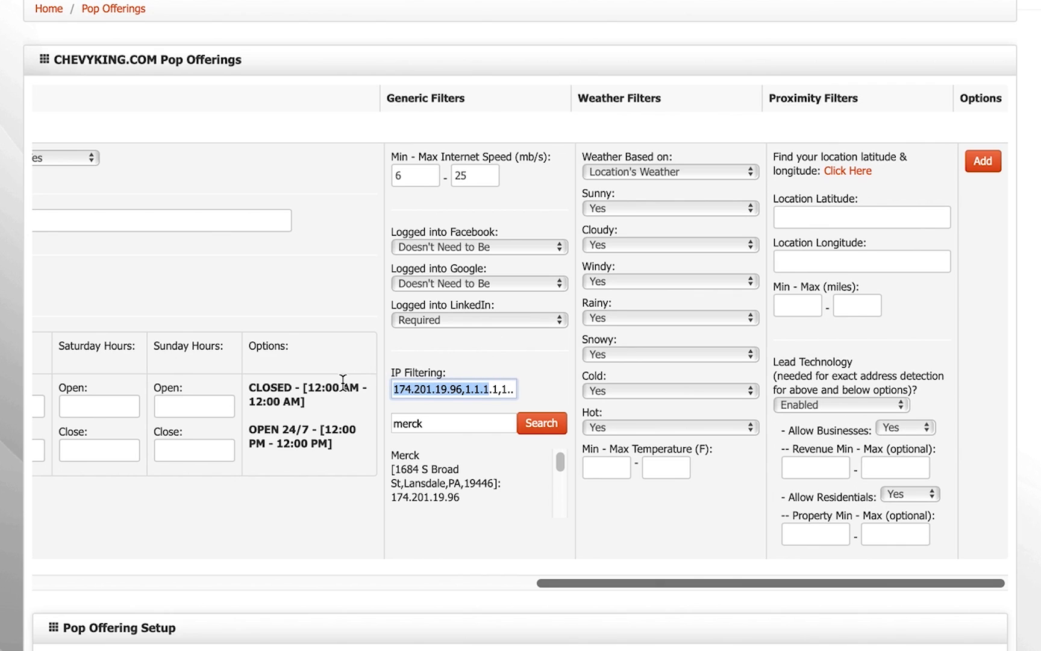
{"action": "key", "text": "ctrl+a"}
{"action": "key", "text": "BackSpace"}
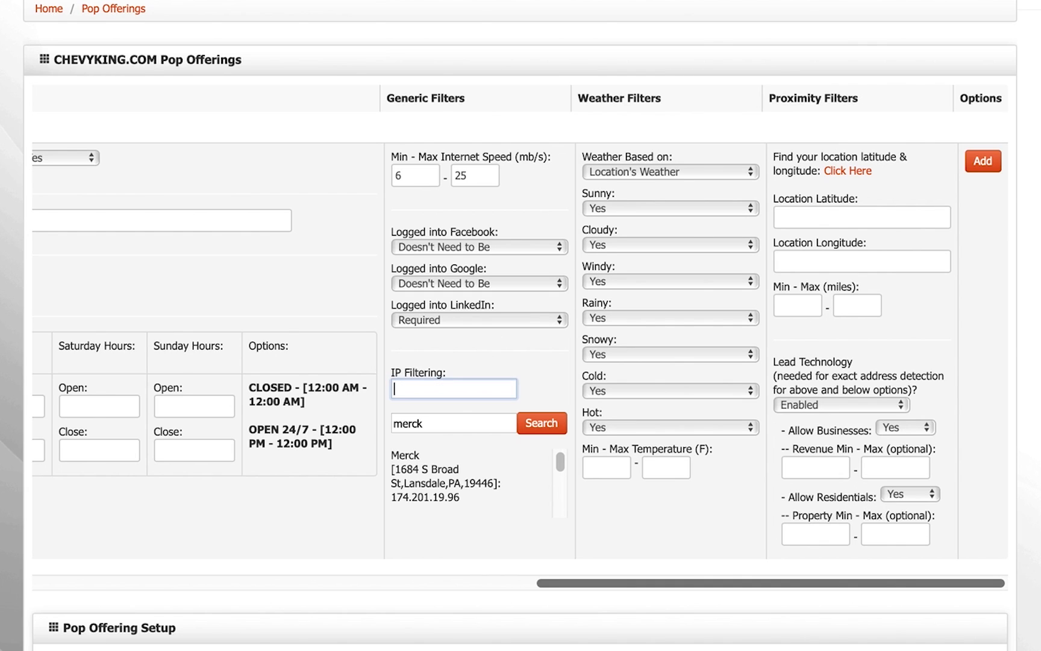
{"action": "left_click_drag", "start_coordinate": [487, 427], "coordinate": [332, 426]}
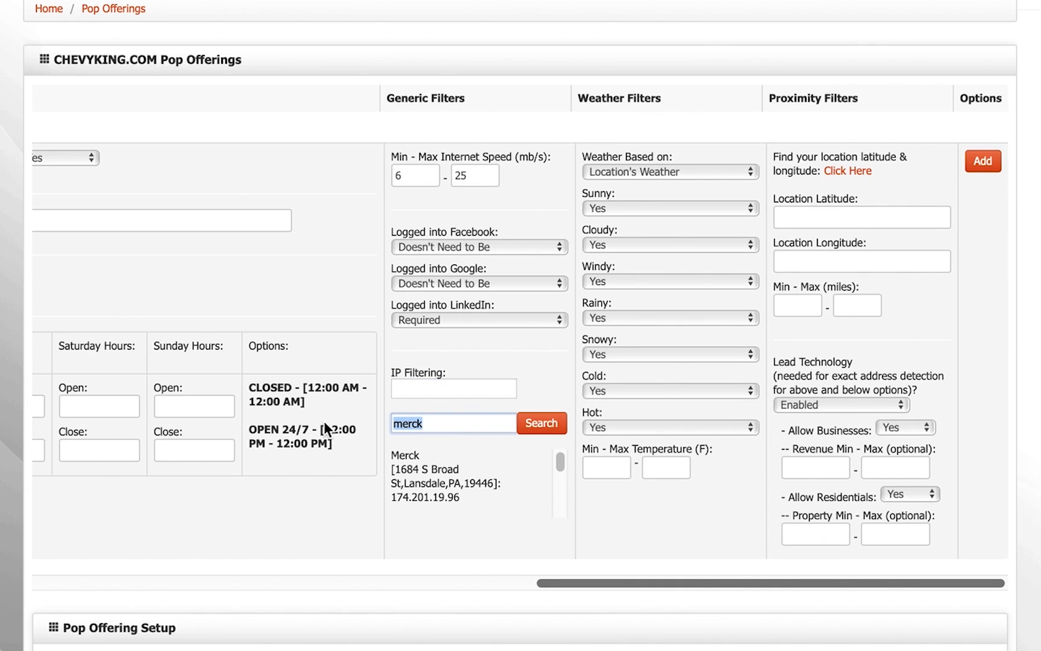
{"action": "key", "text": "BackSpace"}
- Base the weather on Location's Weather and set the location latitude to 45.00000 and longitude to 67.00000
{"action": "left_click", "coordinate": [435, 168]}
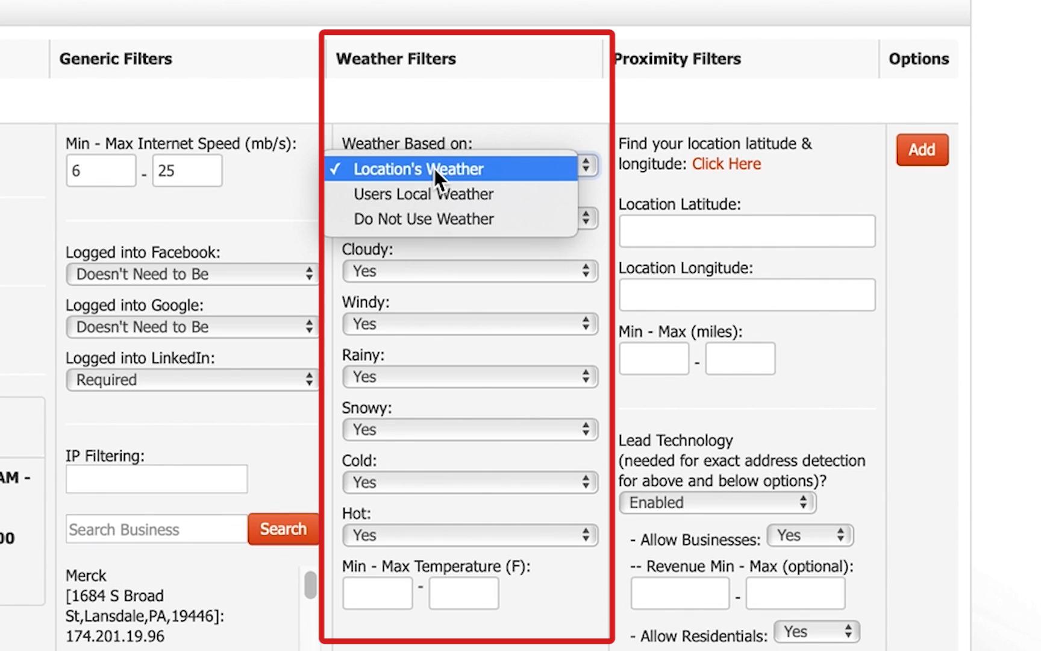
{"action": "left_click", "coordinate": [434, 168]}
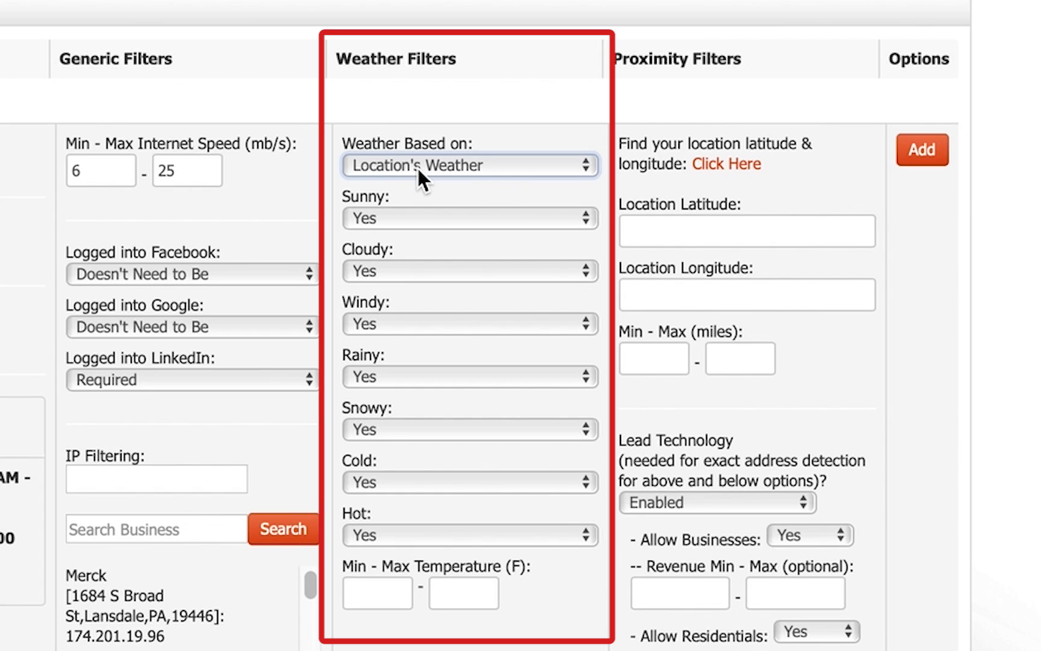
{"action": "left_click", "coordinate": [659, 232]}
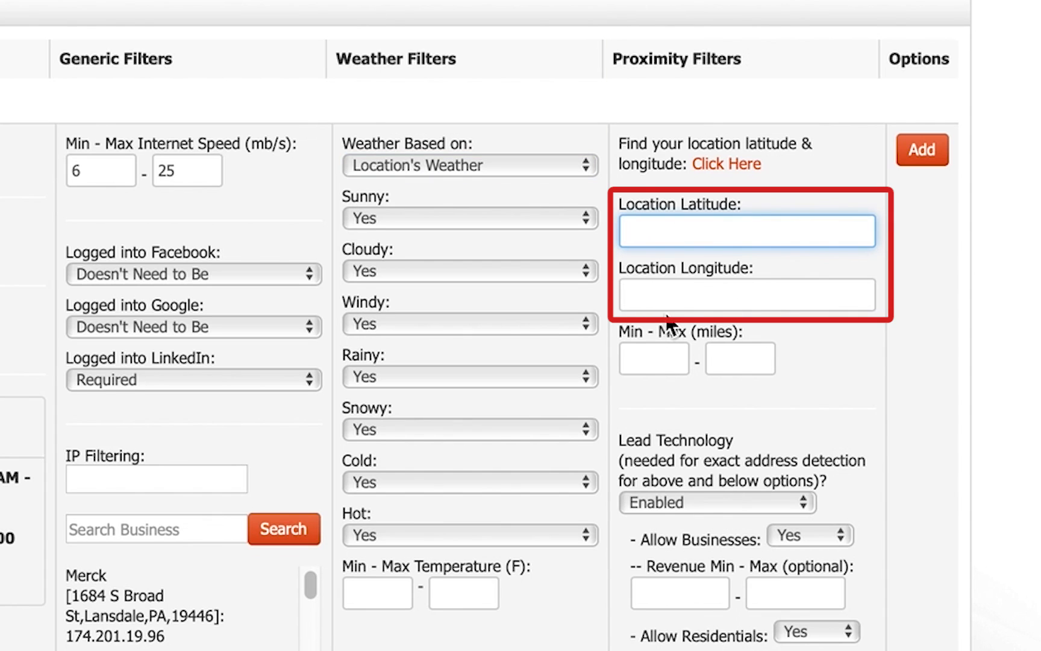
{"action": "type", "text": "45.00000"}
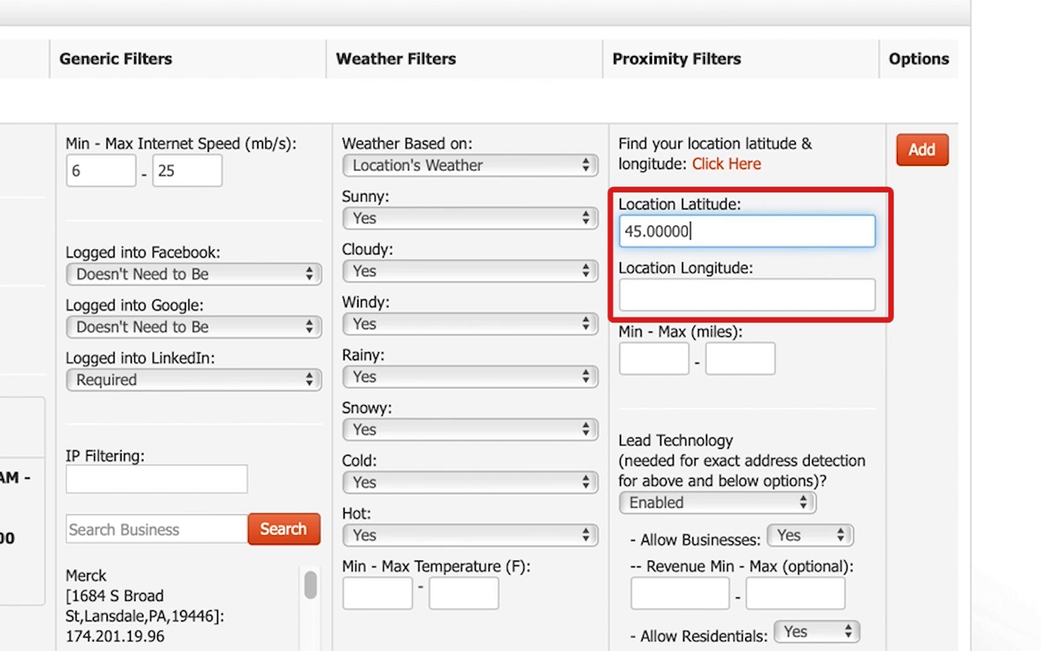
{"action": "left_click", "coordinate": [674, 291]}
{"action": "type", "text": "67"}
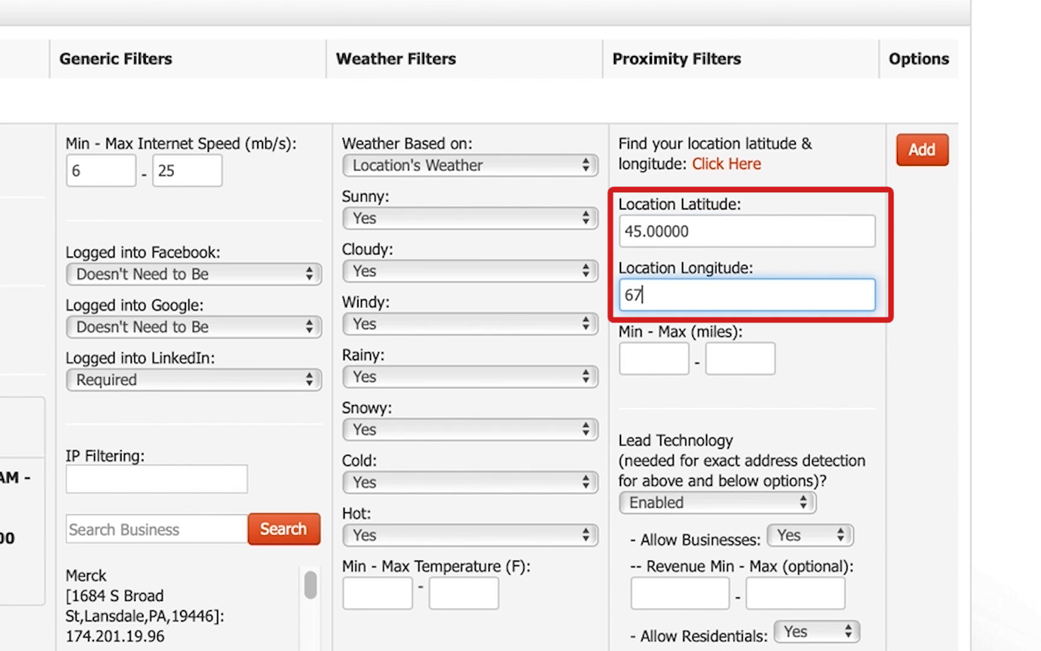
{"action": "type", "text": ".00000"}
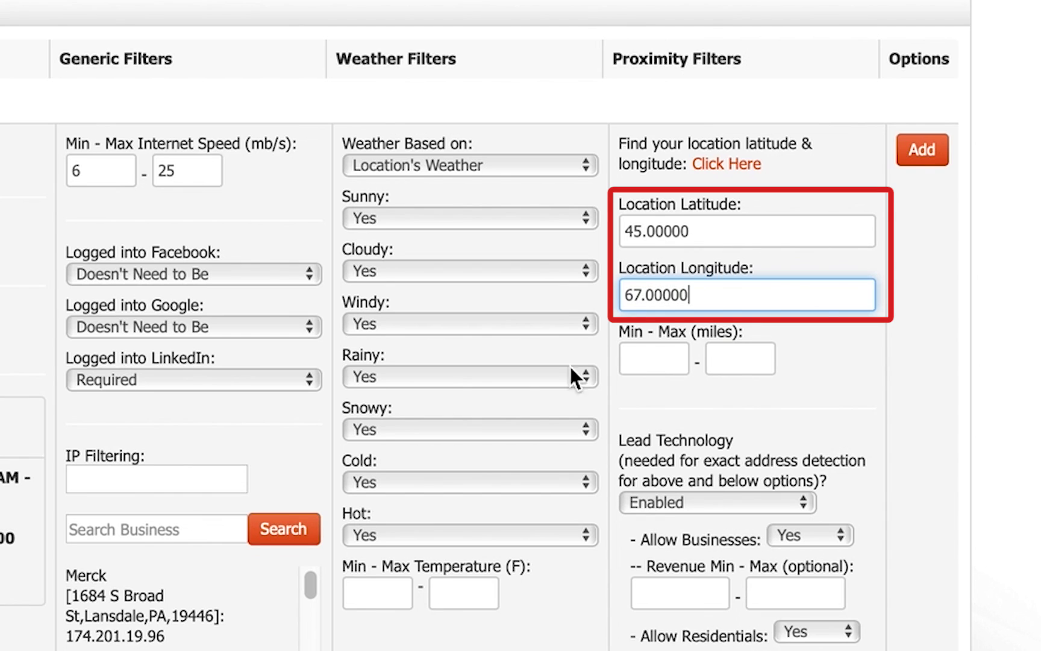
- Set the Cloudy, Windy, Rainy, Snowy, Cold, Hot and Sunny weather filters to No
{"action": "left_click", "coordinate": [389, 271]}
{"action": "left_click", "coordinate": [390, 299]}
{"action": "left_click", "coordinate": [367, 318]}
{"action": "left_click", "coordinate": [372, 358]}
{"action": "left_click", "coordinate": [380, 376]}
{"action": "left_click", "coordinate": [373, 408]}
{"action": "left_click", "coordinate": [389, 431]}
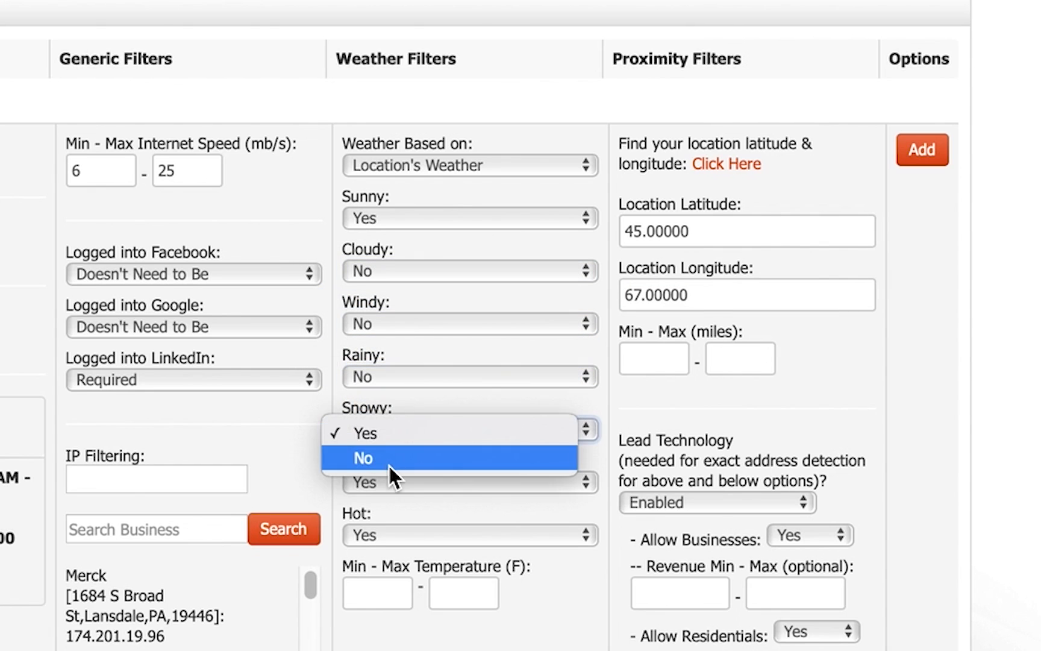
{"action": "left_click", "coordinate": [387, 465]}
{"action": "left_click", "coordinate": [387, 483]}
{"action": "left_click", "coordinate": [385, 515]}
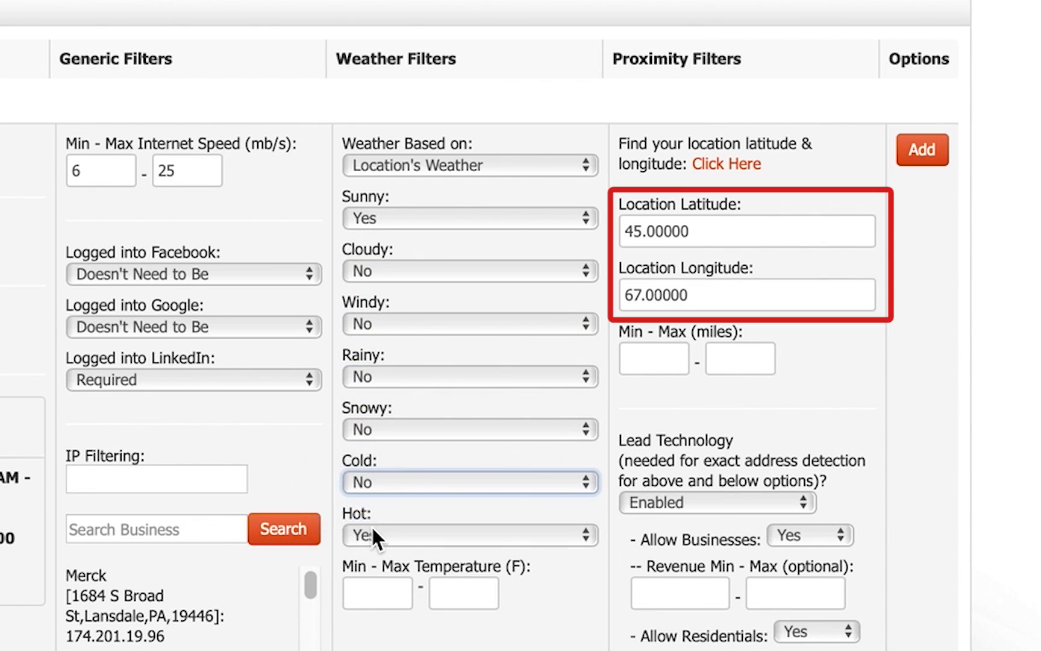
{"action": "left_click", "coordinate": [373, 535]}
{"action": "left_click", "coordinate": [385, 559]}
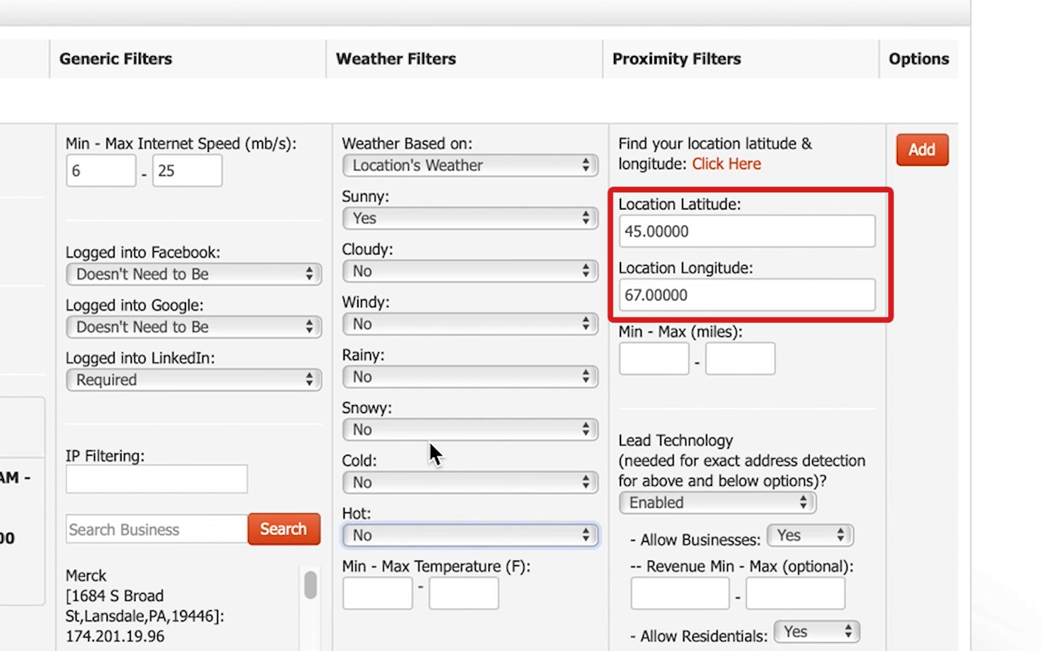
{"action": "left_click", "coordinate": [379, 219]}
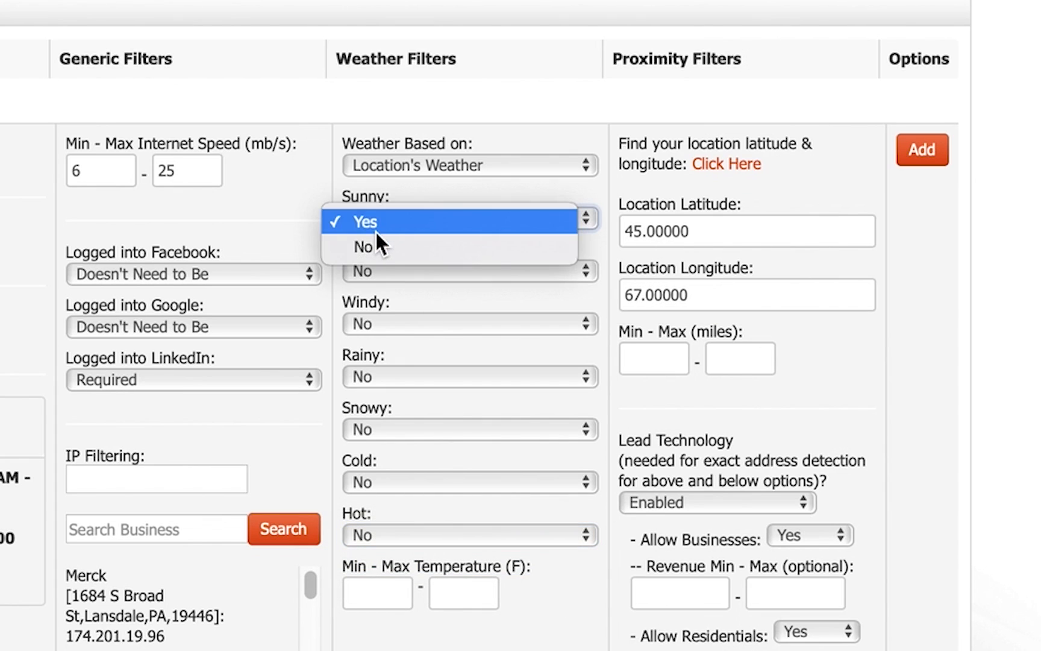
{"action": "left_click", "coordinate": [375, 246]}
- Set the weather filter's temperature range to a minimum of 80 and a maximum of 100 °F
{"action": "left_click", "coordinate": [362, 597]}
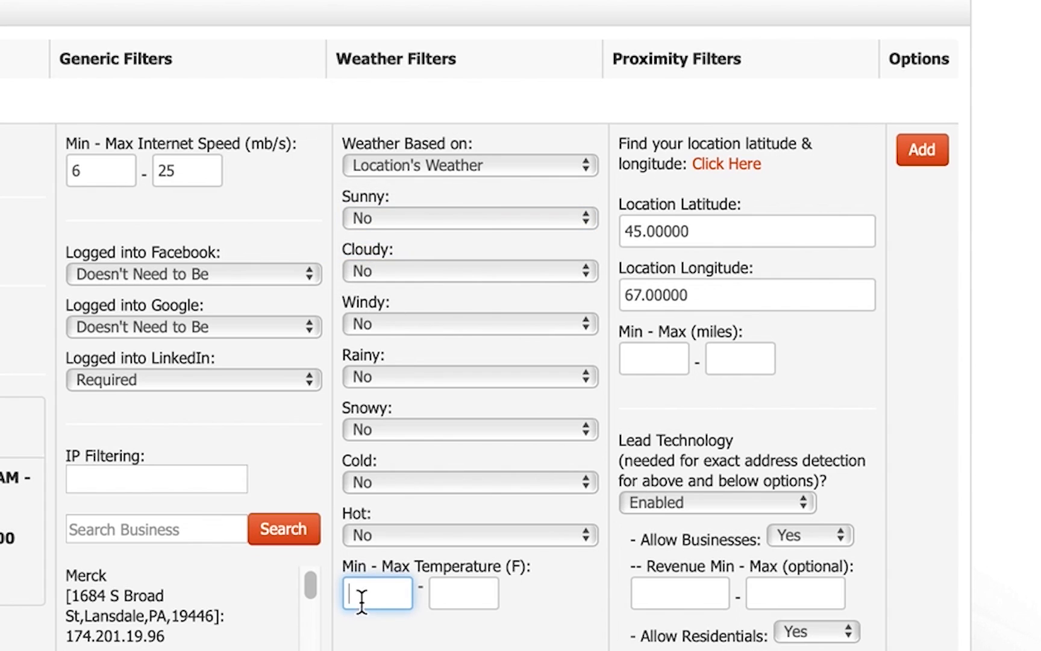
{"action": "type", "text": "80"}
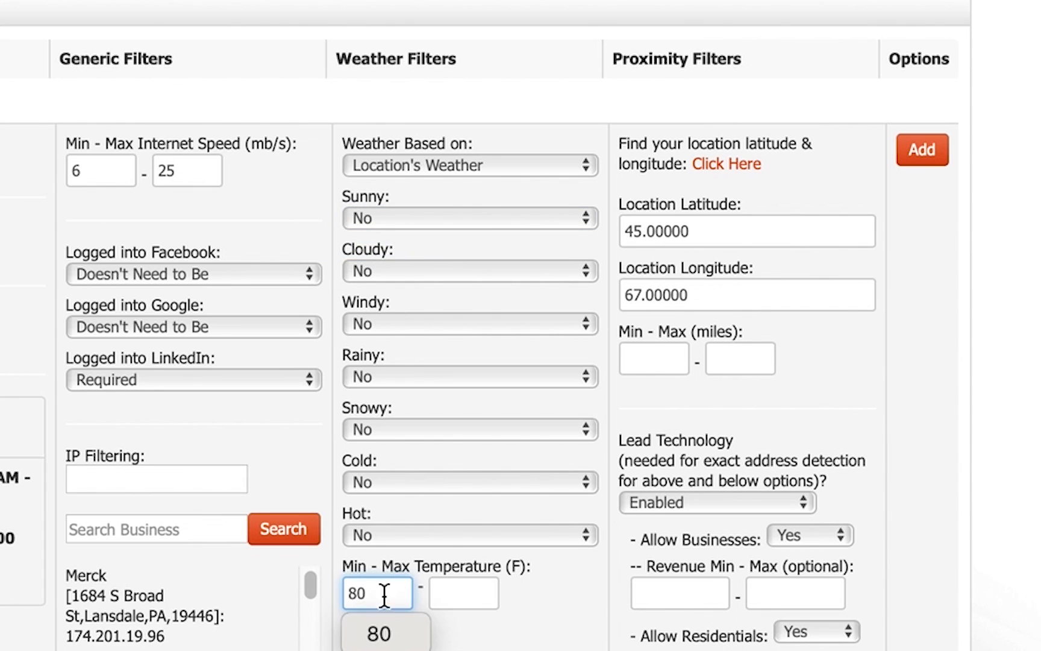
{"action": "left_click", "coordinate": [455, 591]}
{"action": "type", "text": "100"}
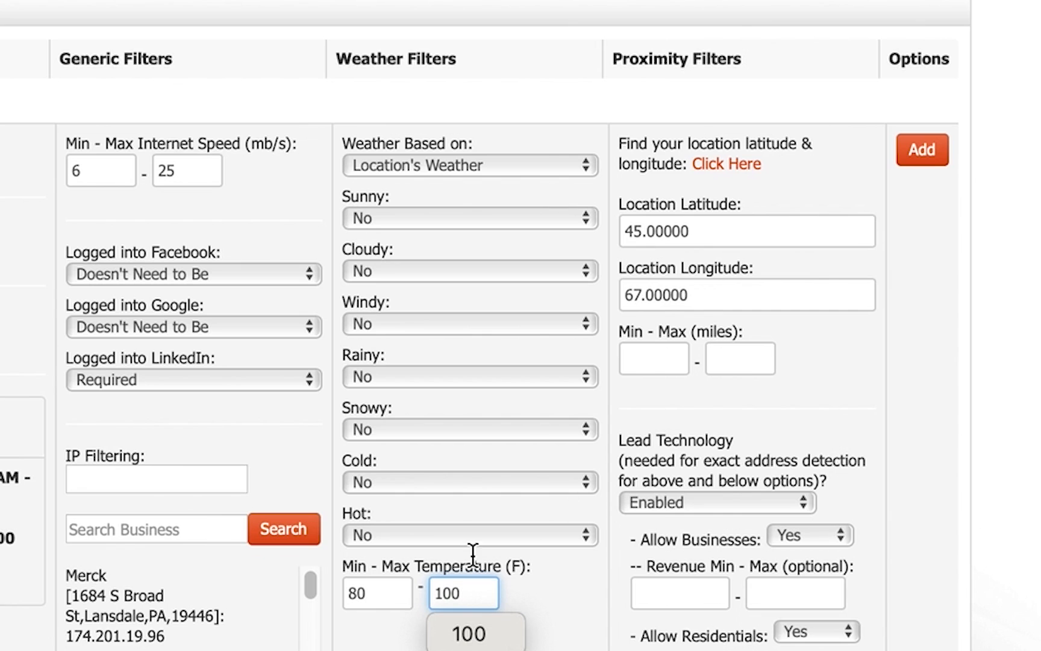
- Base the weather filters on Users Local Weather
{"action": "left_click", "coordinate": [417, 175]}
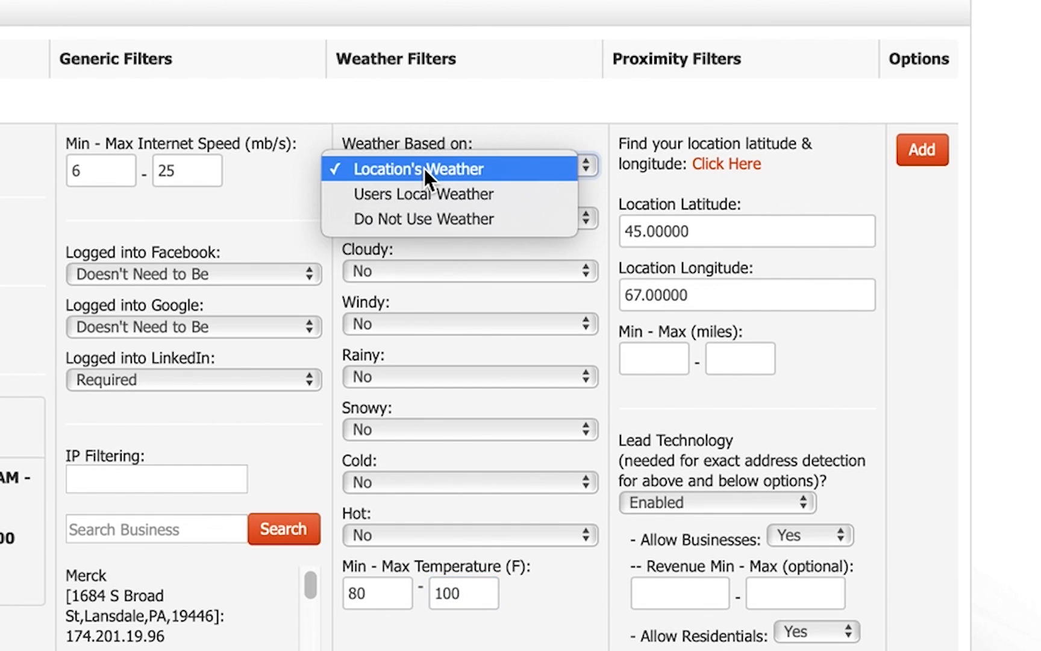
{"action": "left_click", "coordinate": [424, 220]}
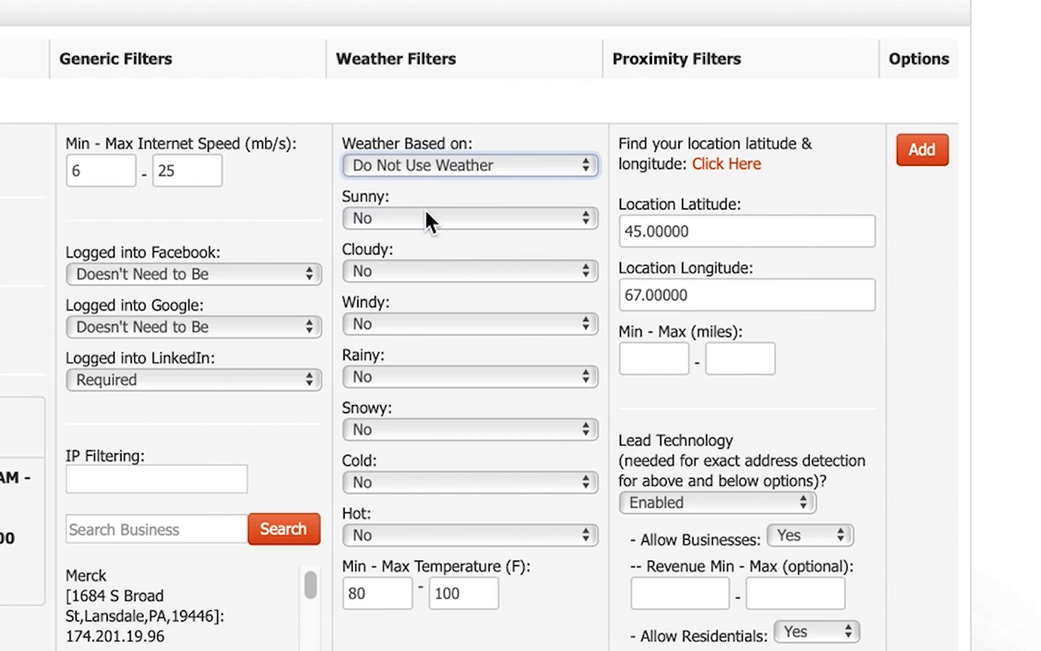
{"action": "left_click", "coordinate": [425, 168]}
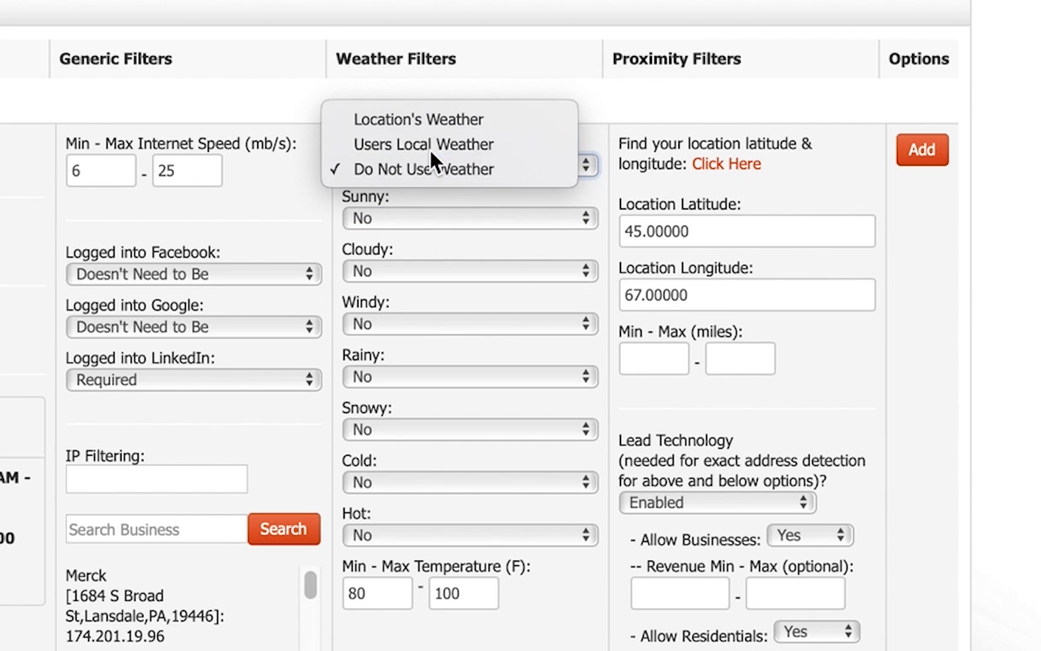
{"action": "left_click", "coordinate": [430, 150]}
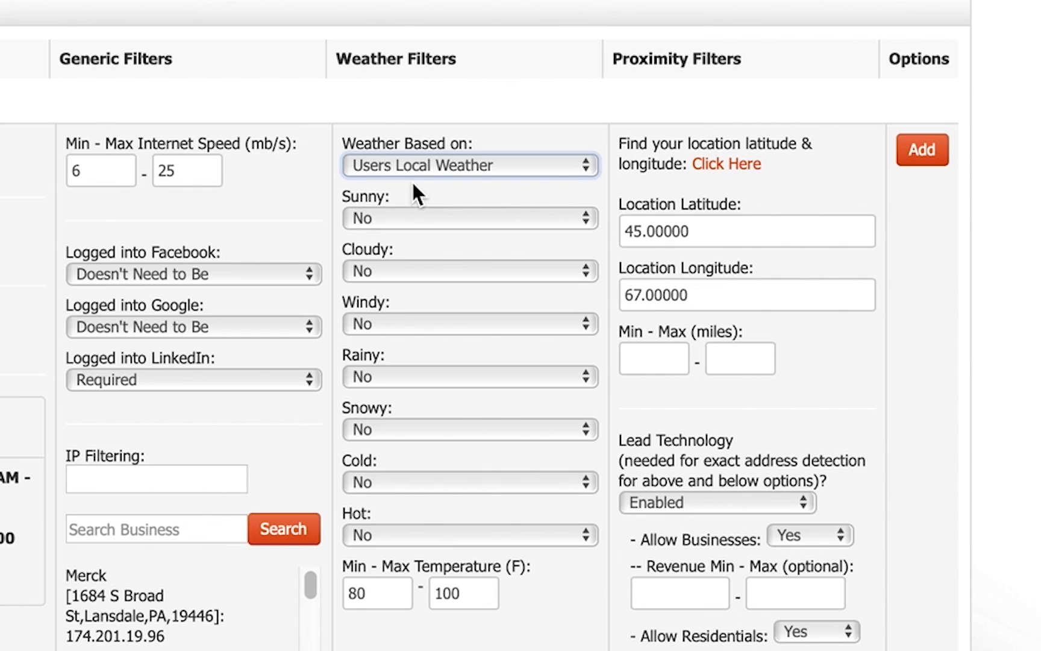
{"action": "left_click", "coordinate": [398, 586]}
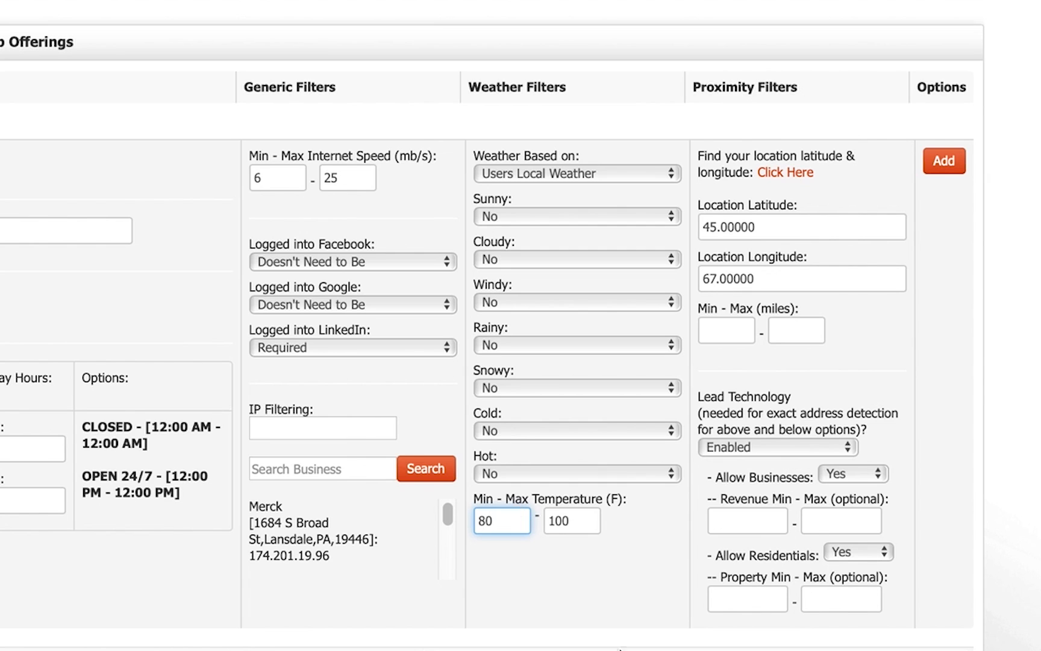
- Set the proximity filter's distance range to a minimum of 5 and a maximum of 10 miles
{"action": "scroll", "coordinate": [142, 327], "scroll_direction": "left", "scroll_amount": 15}
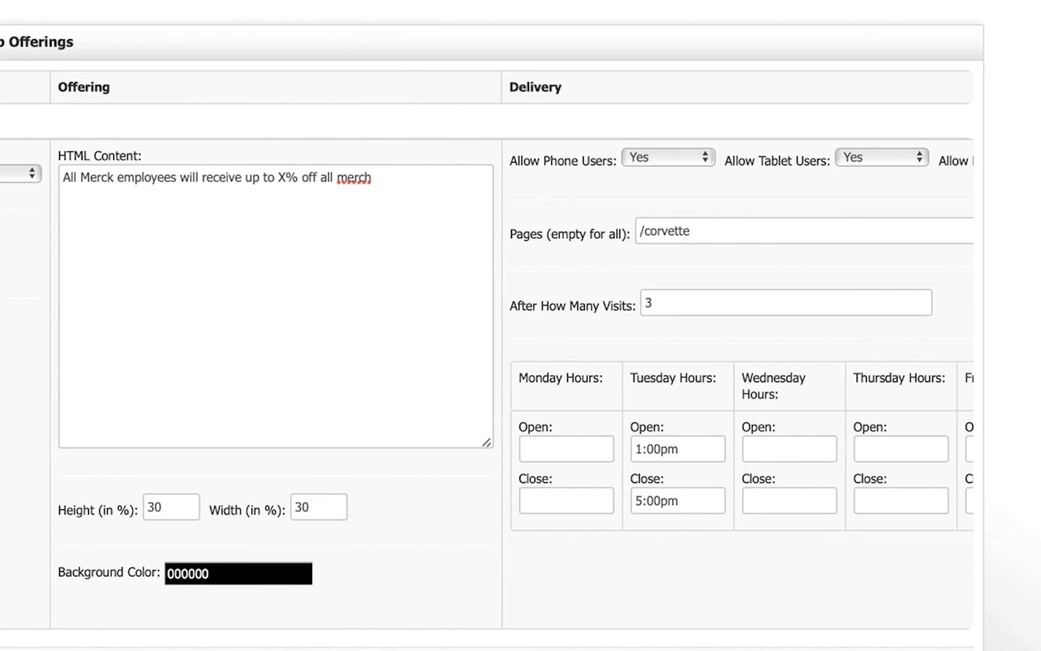
{"action": "left_click_drag", "start_coordinate": [346, 650], "coordinate": [1037, 649]}
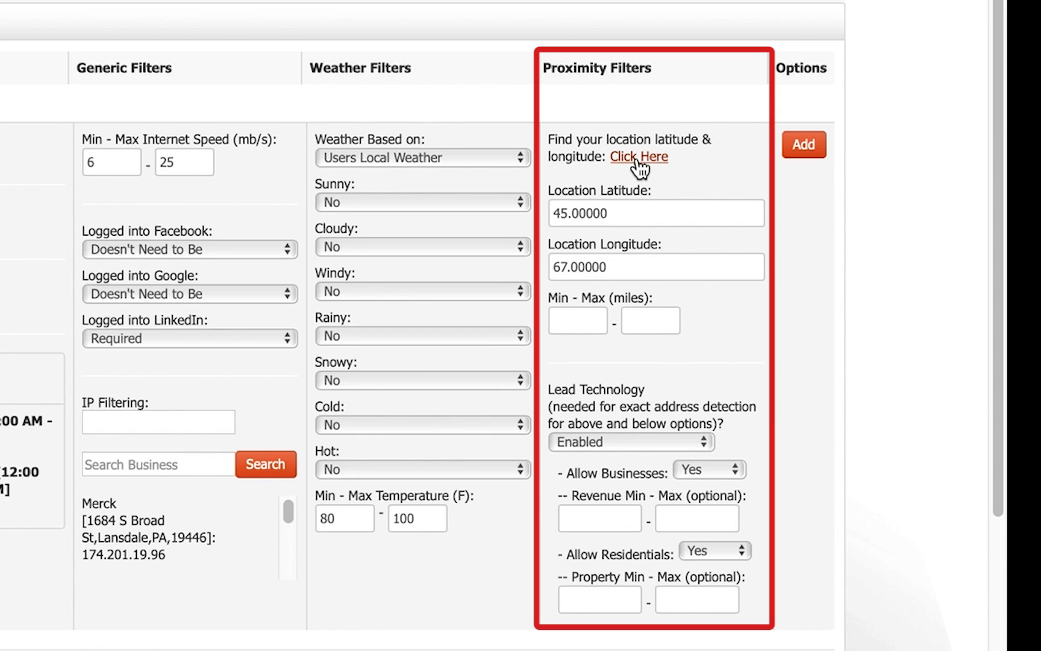
{"action": "left_click", "coordinate": [581, 322]}
{"action": "type", "text": "5"}
{"action": "left_click", "coordinate": [646, 316]}
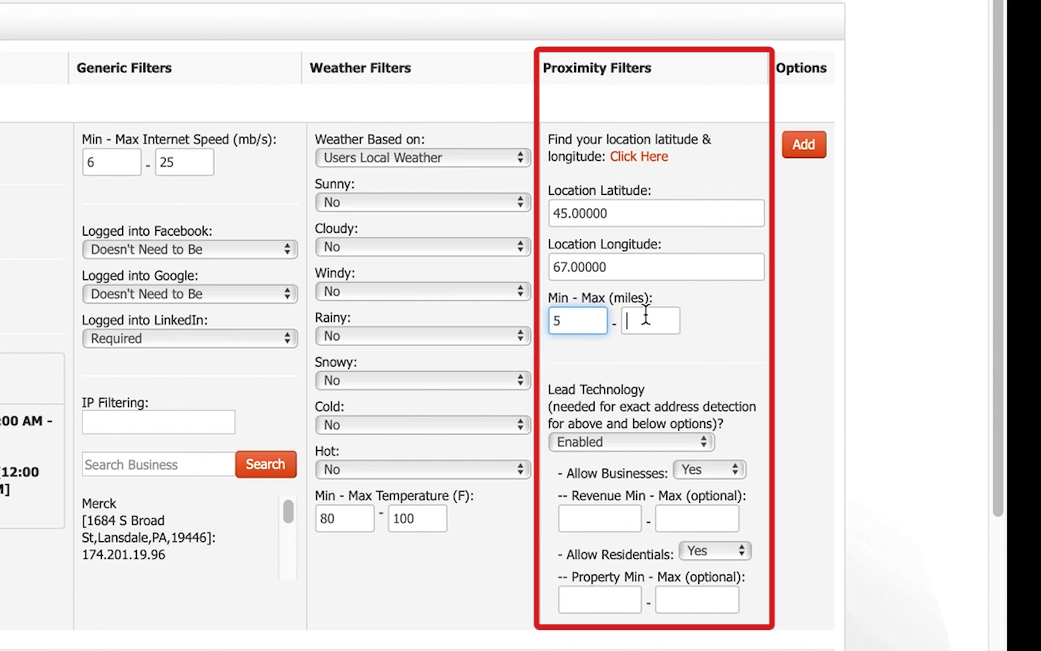
{"action": "type", "text": "10"}
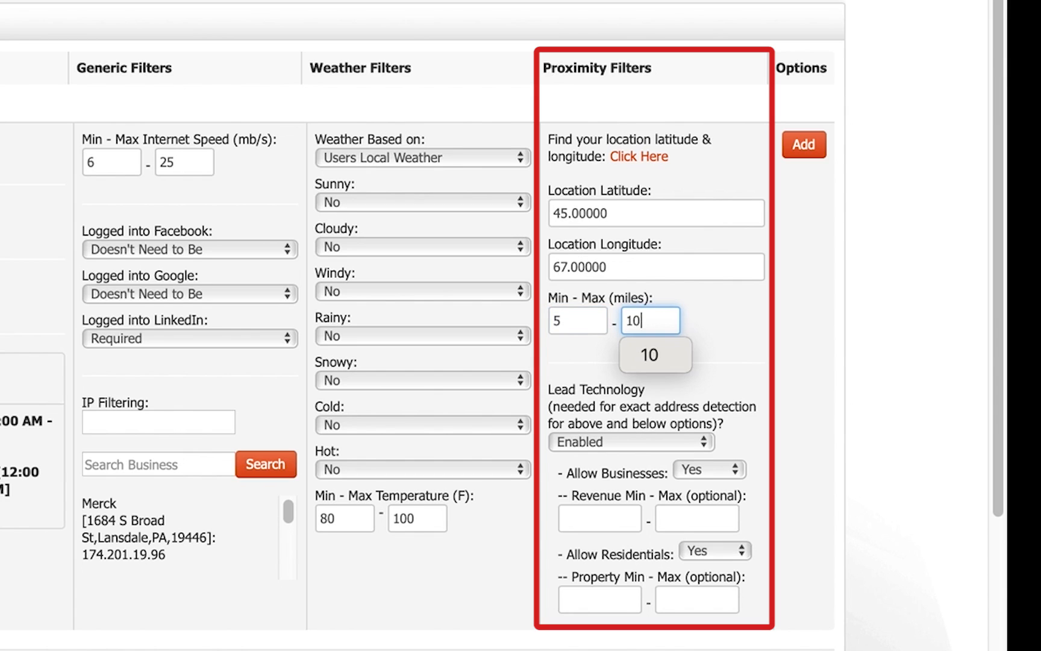
{"action": "left_click", "coordinate": [625, 262]}
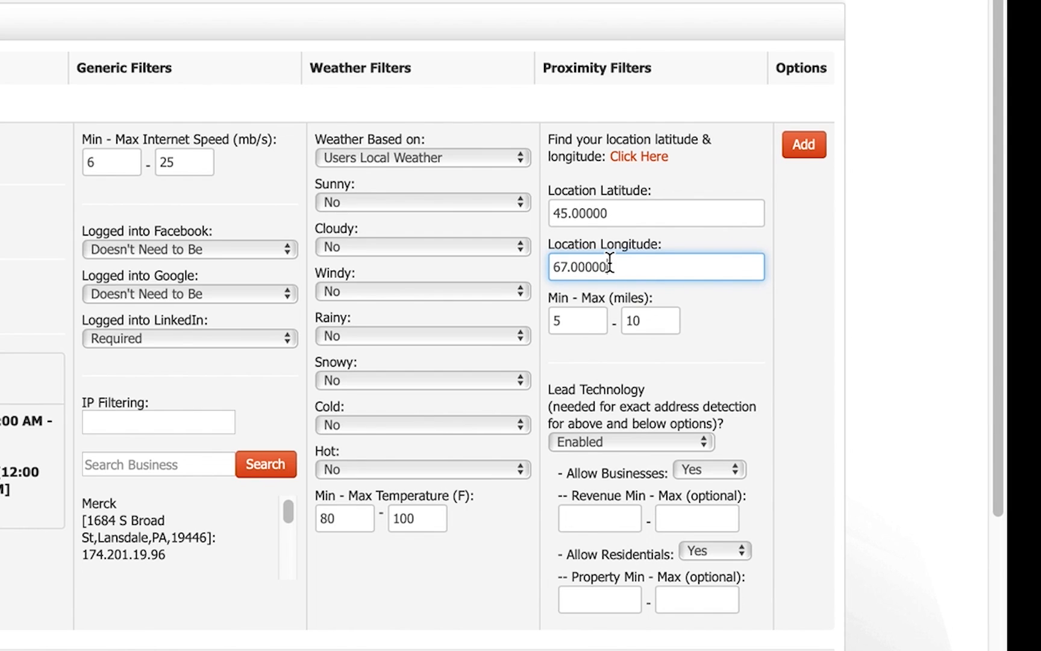
- Switch Lead Technology to Disabled and back to Enabled in the Proximity Filters
{"action": "left_click", "coordinate": [648, 446]}
{"action": "left_click", "coordinate": [611, 465]}
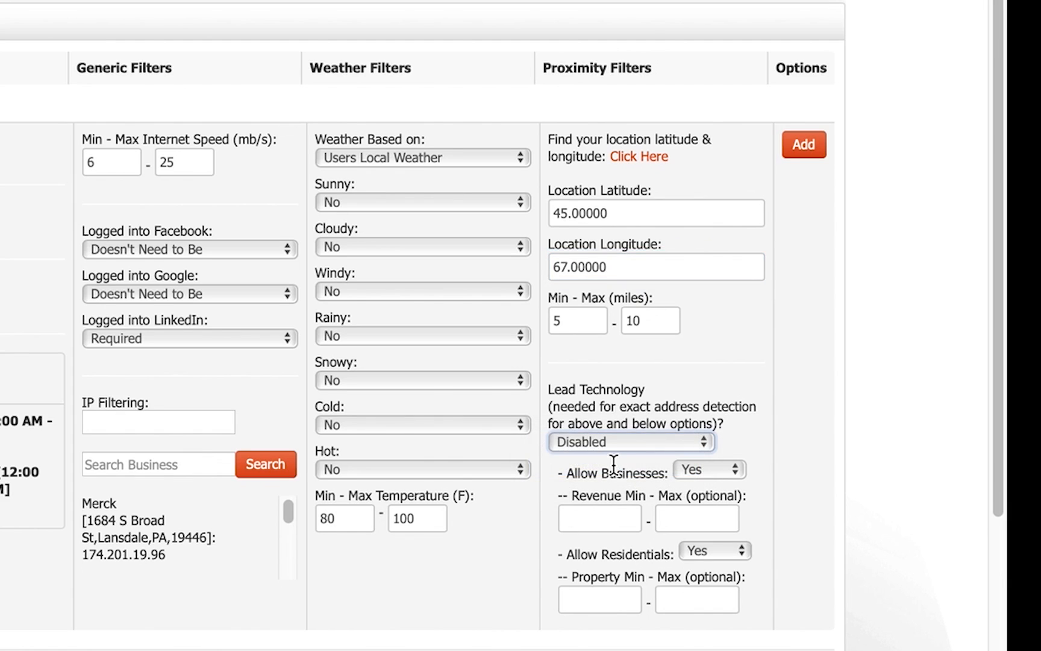
{"action": "left_click", "coordinate": [615, 447]}
{"action": "left_click", "coordinate": [627, 429]}
- Switch Allow Businesses to No and back to Yes under Lead Technology
{"action": "left_click", "coordinate": [712, 469]}
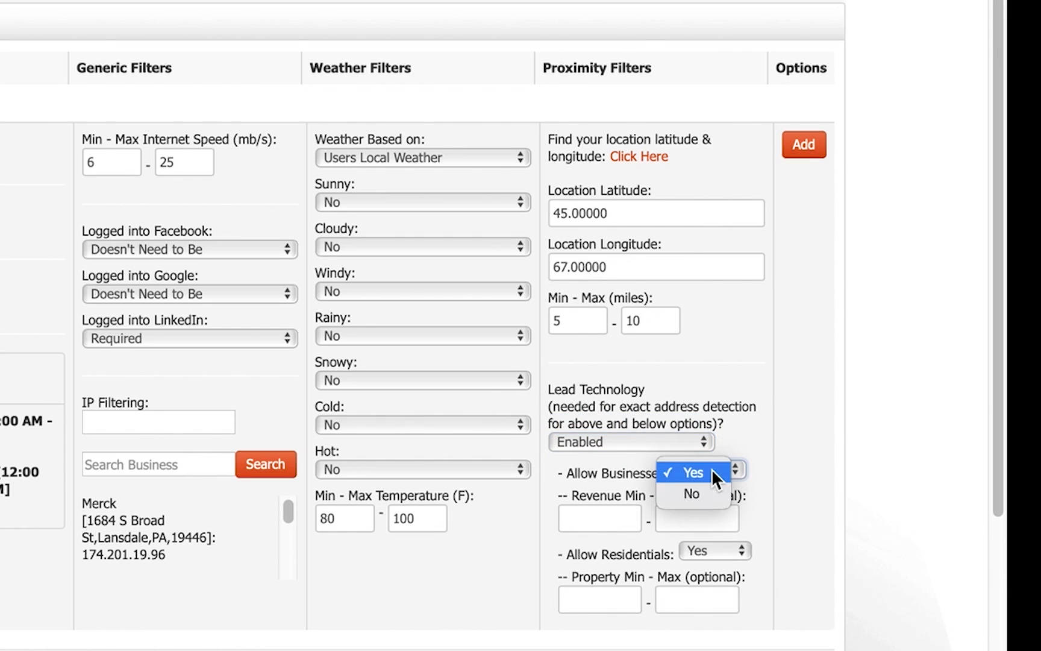
{"action": "left_click", "coordinate": [709, 495]}
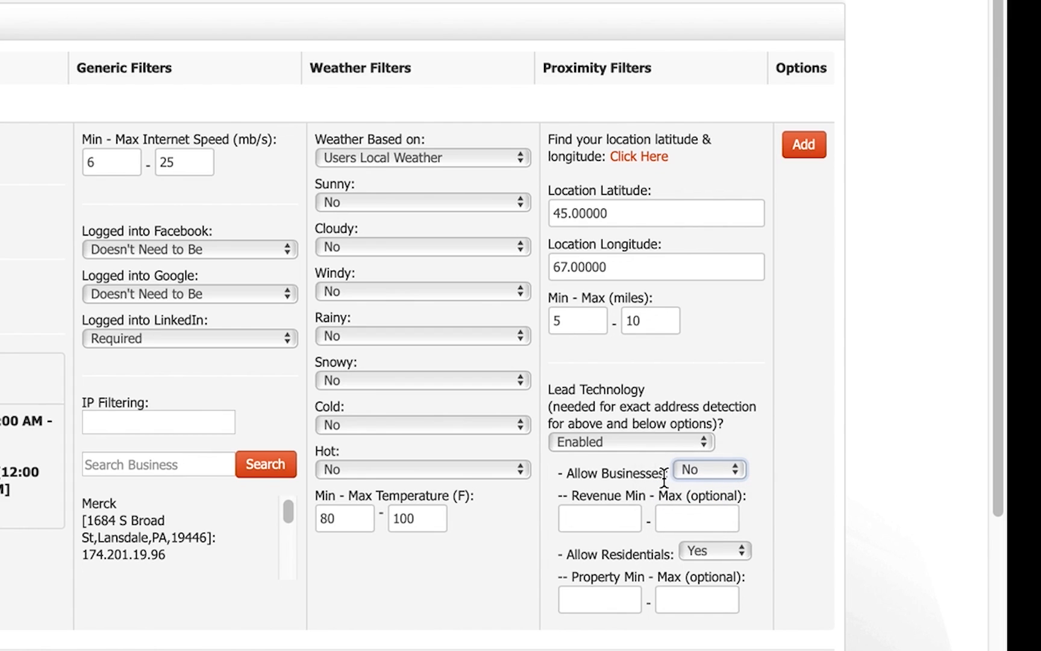
{"action": "left_click", "coordinate": [732, 468]}
{"action": "left_click", "coordinate": [712, 449]}
- Set Allow Residentials to No and keep Allow Businesses at Yes under Lead Technology
{"action": "left_click", "coordinate": [707, 549]}
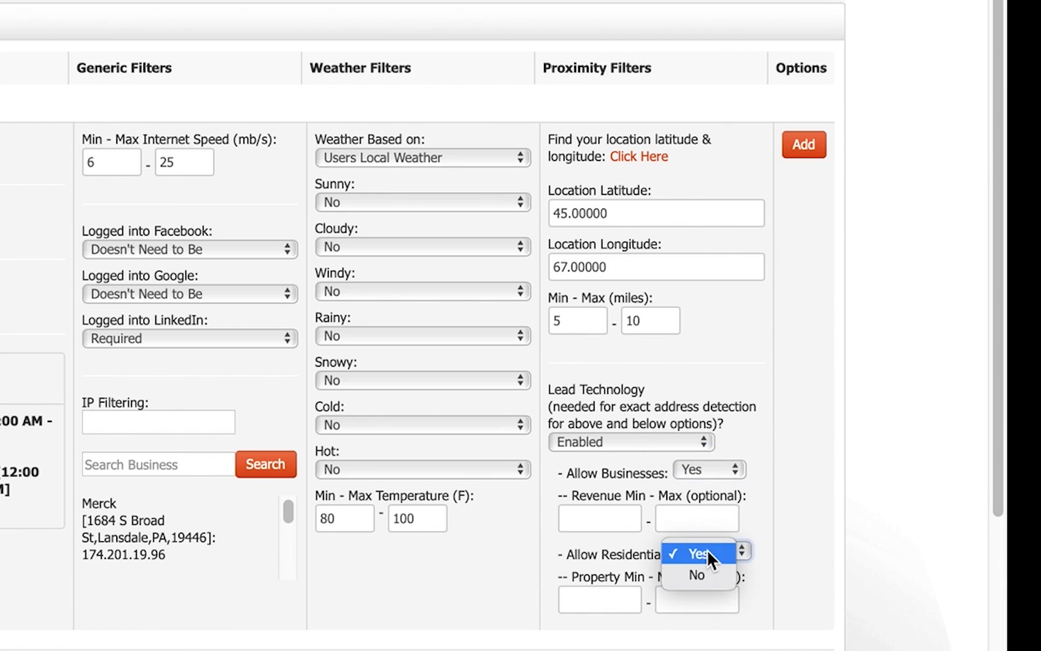
{"action": "left_click", "coordinate": [709, 573]}
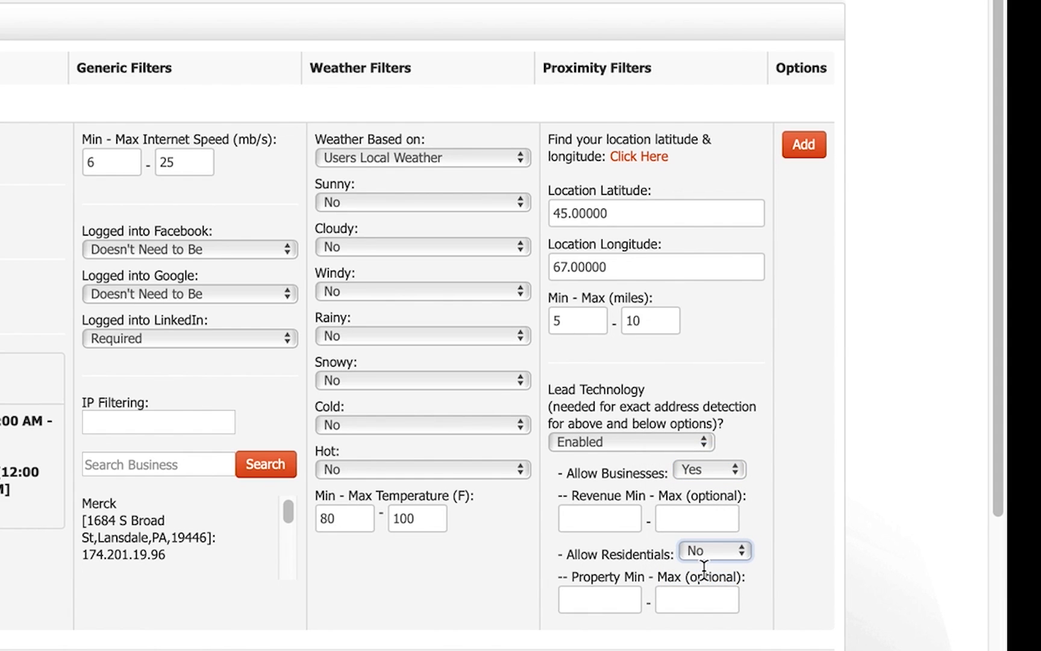
{"action": "left_click", "coordinate": [709, 467]}
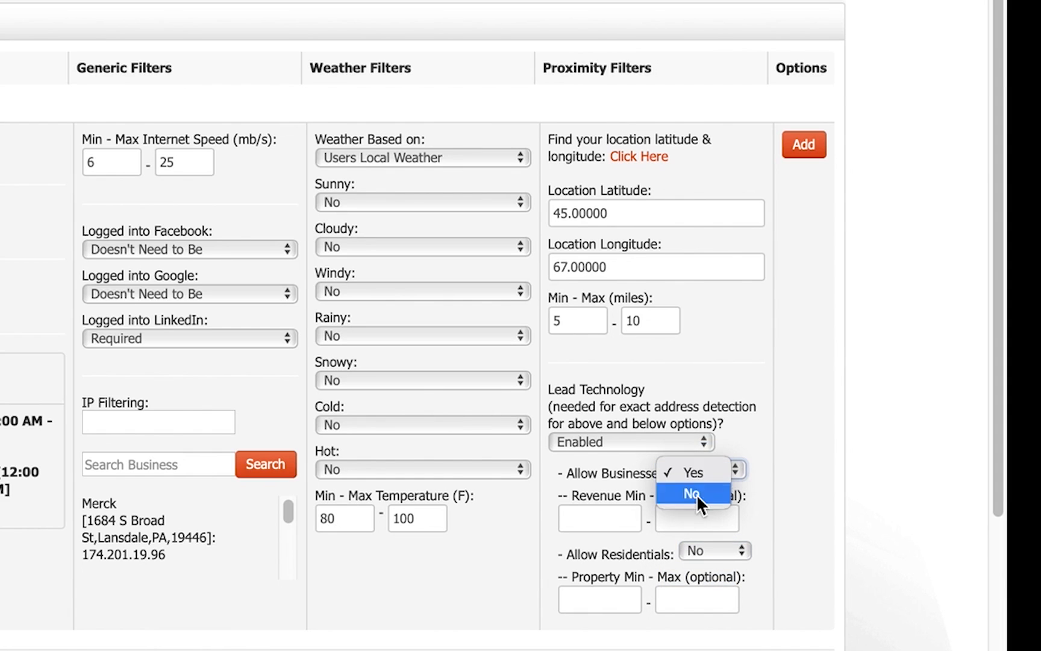
{"action": "left_click", "coordinate": [699, 473]}
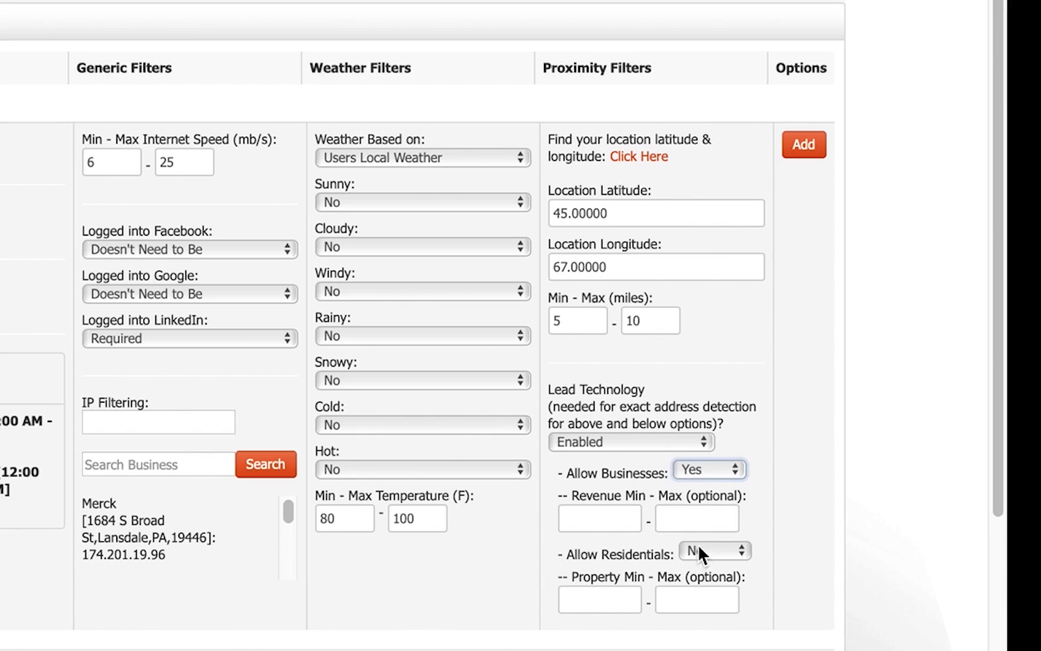
- Set Allow Residentials back to Yes and enter a business revenue range of 500000 to 50000000 under Lead Technology
{"action": "left_click", "coordinate": [702, 547]}
{"action": "left_click", "coordinate": [714, 535]}
{"action": "left_click", "coordinate": [612, 516]}
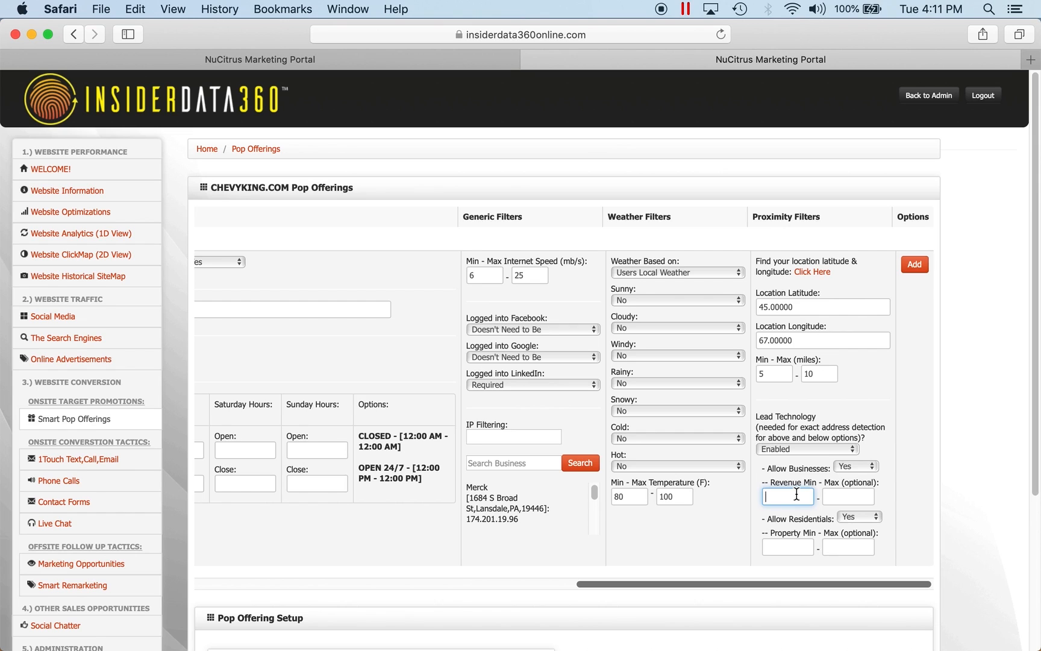
{"action": "type", "text": "500000"}
{"action": "key", "text": "Tab"}
{"action": "type", "text": "50000000"}
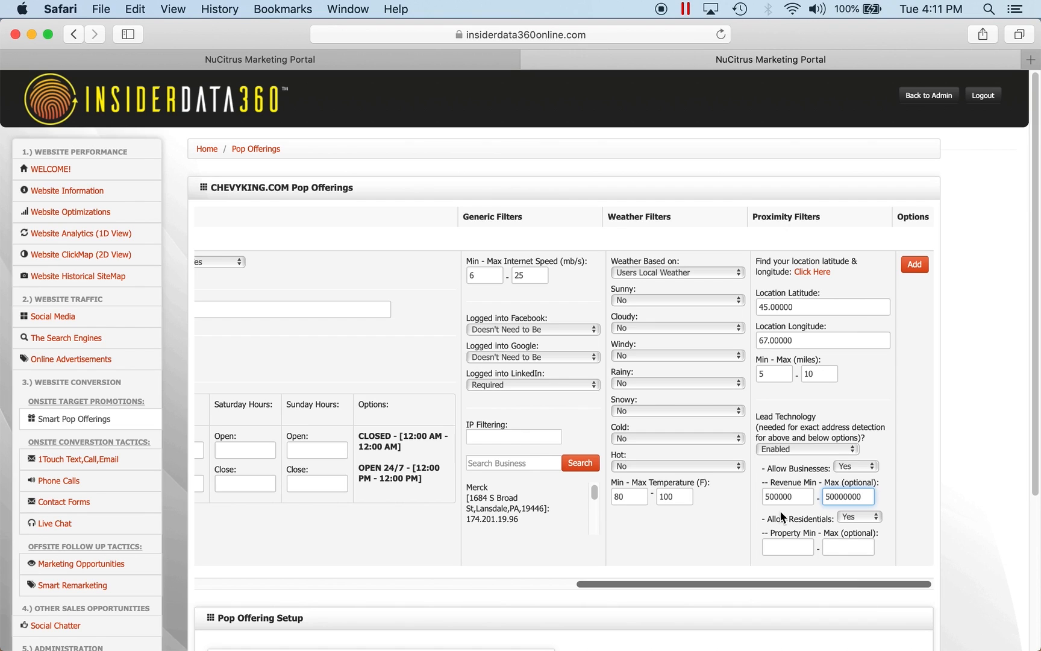
{"action": "left_click", "coordinate": [789, 548]}
{"action": "type", "text": "2"}
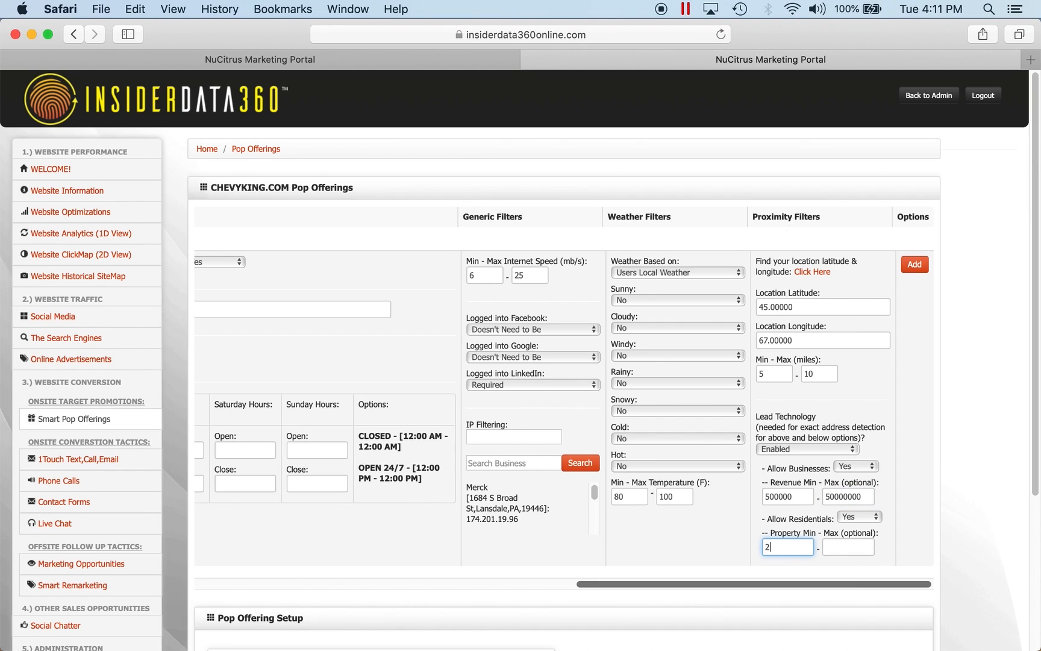
{"action": "type", "text": "5000000"}
{"action": "key", "text": "Tab"}
{"action": "type", "text": "15"}
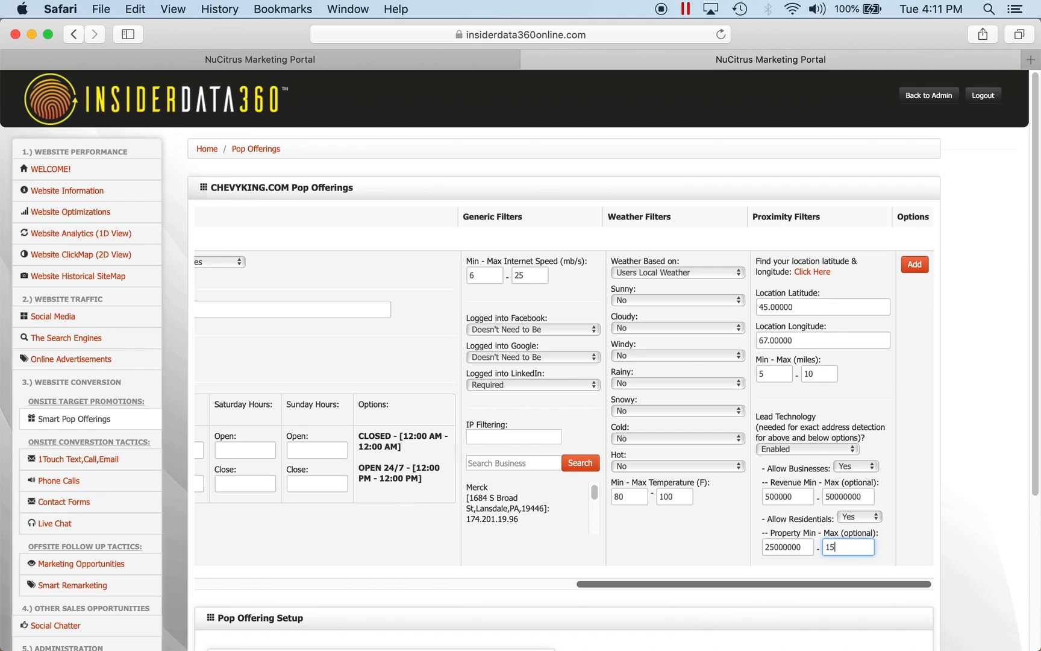
{"action": "type", "text": "00000000"}
- Change the proximity filter's distance range to a minimum of 10.1 and a maximum of 20 miles
{"action": "scroll", "coordinate": [911, 507], "scroll_direction": "down", "scroll_amount": 3}
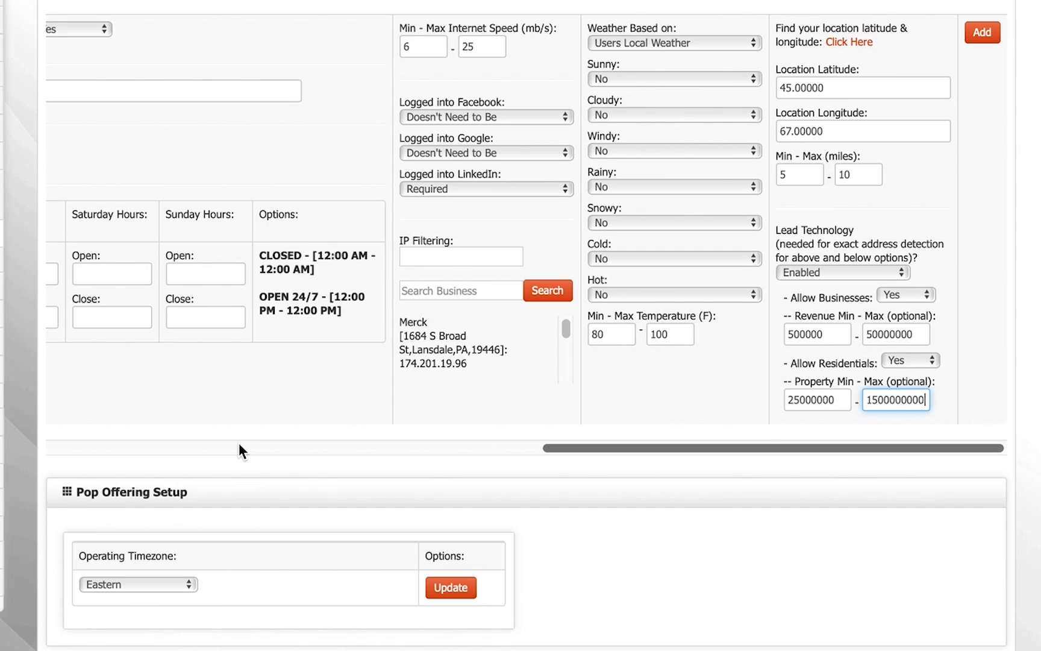
{"action": "left_click", "coordinate": [865, 179]}
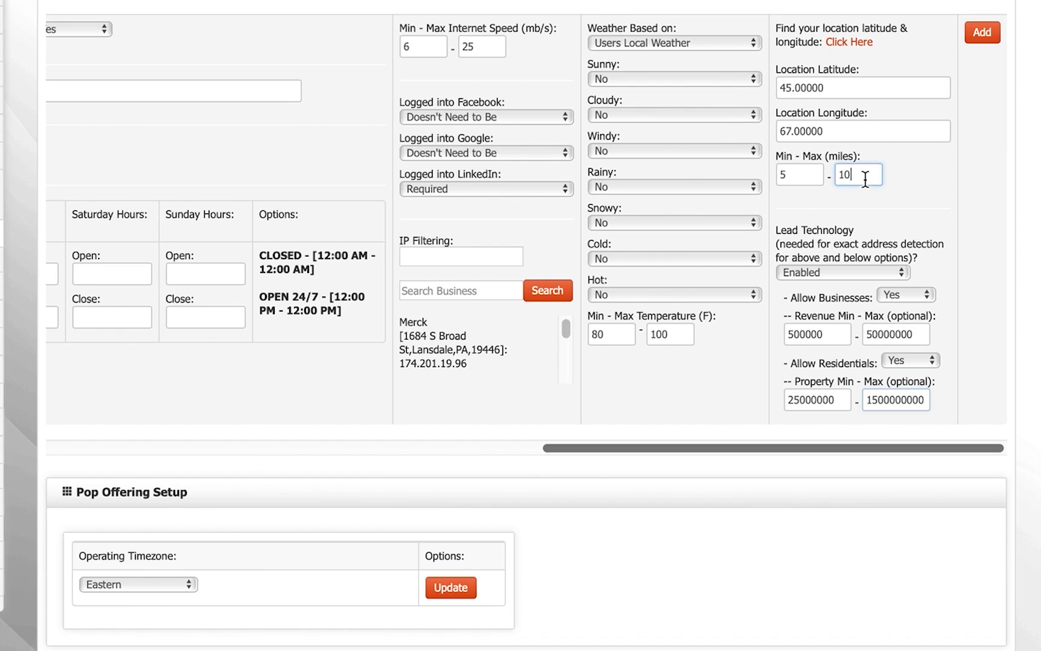
{"action": "left_click", "coordinate": [798, 173]}
{"action": "left_click_drag", "start_coordinate": [804, 174], "coordinate": [768, 175]}
{"action": "type", "text": "10"}
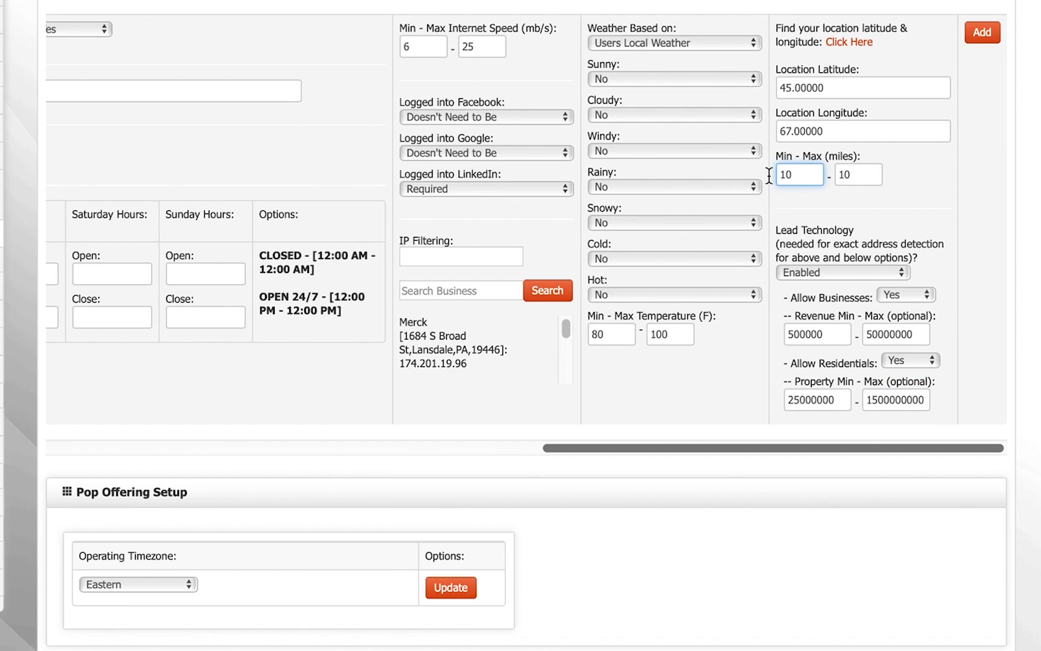
{"action": "key", "text": "Tab"}
{"action": "type", "text": "20"}
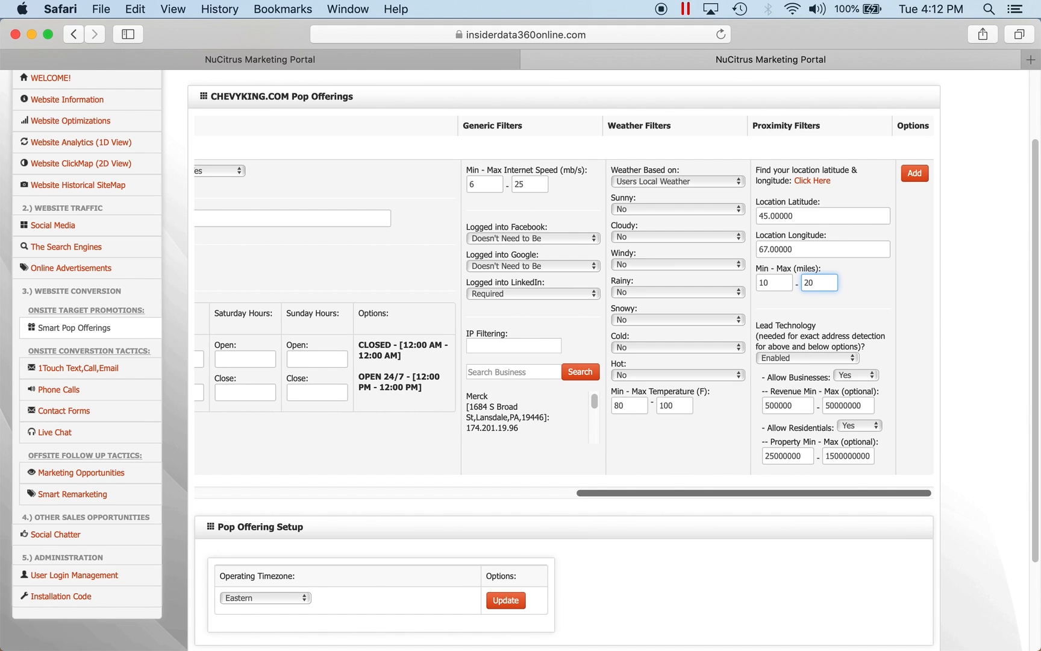
{"action": "left_click", "coordinate": [772, 283]}
{"action": "type", "text": ".1"}
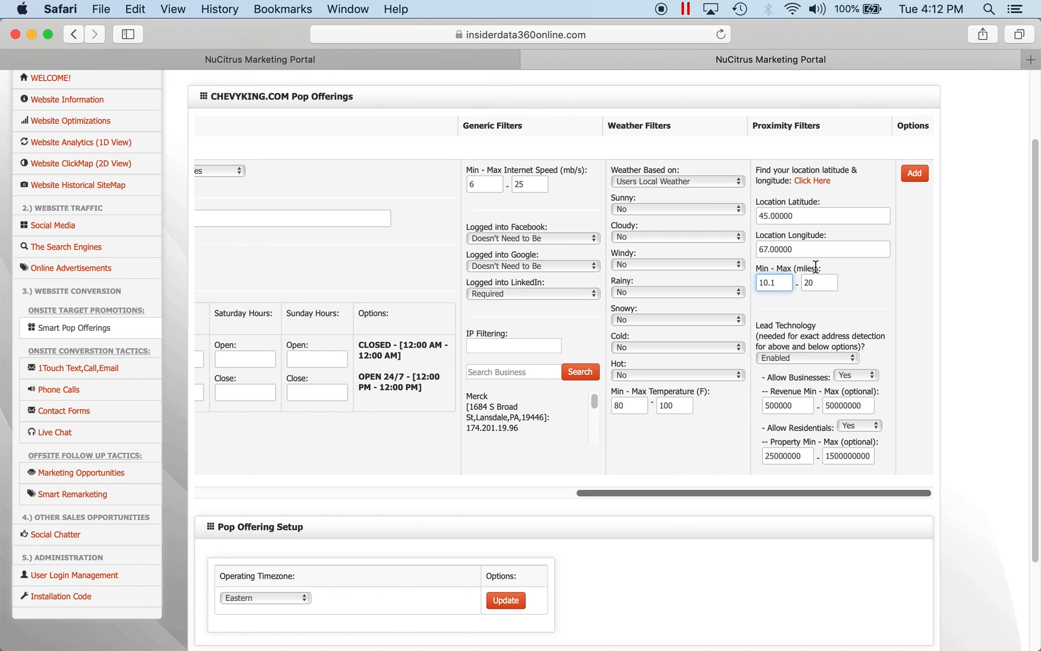